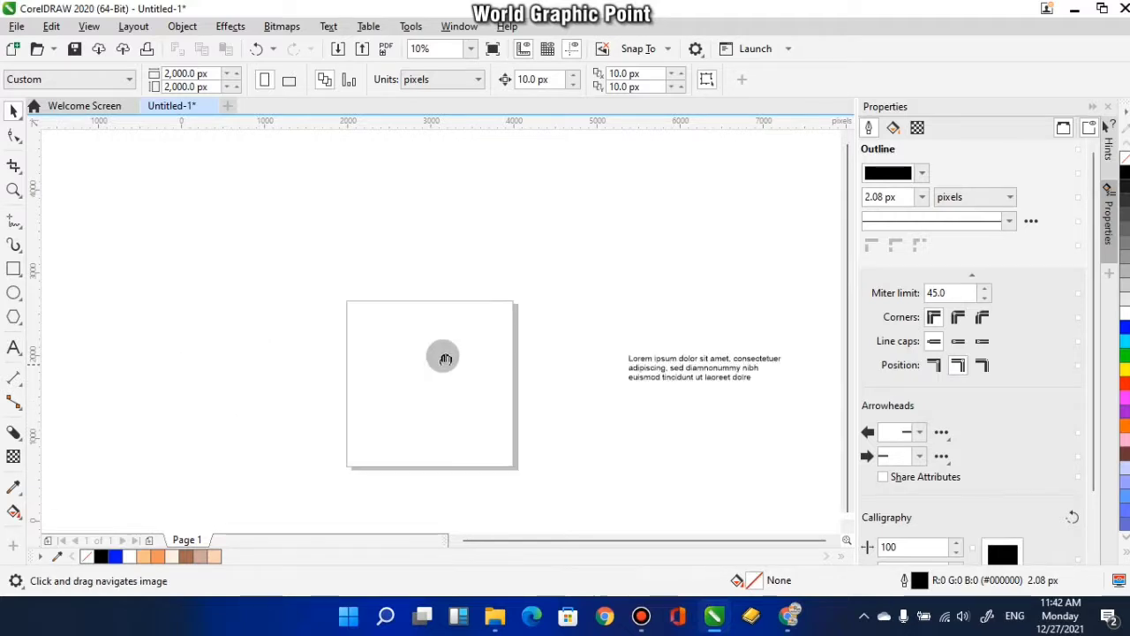
# - Draw a rectangle in the upper part of the page and size it to 1280 × 720 px
pyautogui.scroll(2, 460, 351)
pyautogui.click(13, 268)
pyautogui.moveTo(323, 267); pyautogui.dragTo(478, 378)
pyautogui.moveTo(205, 73); pyautogui.dragTo(126, 75)
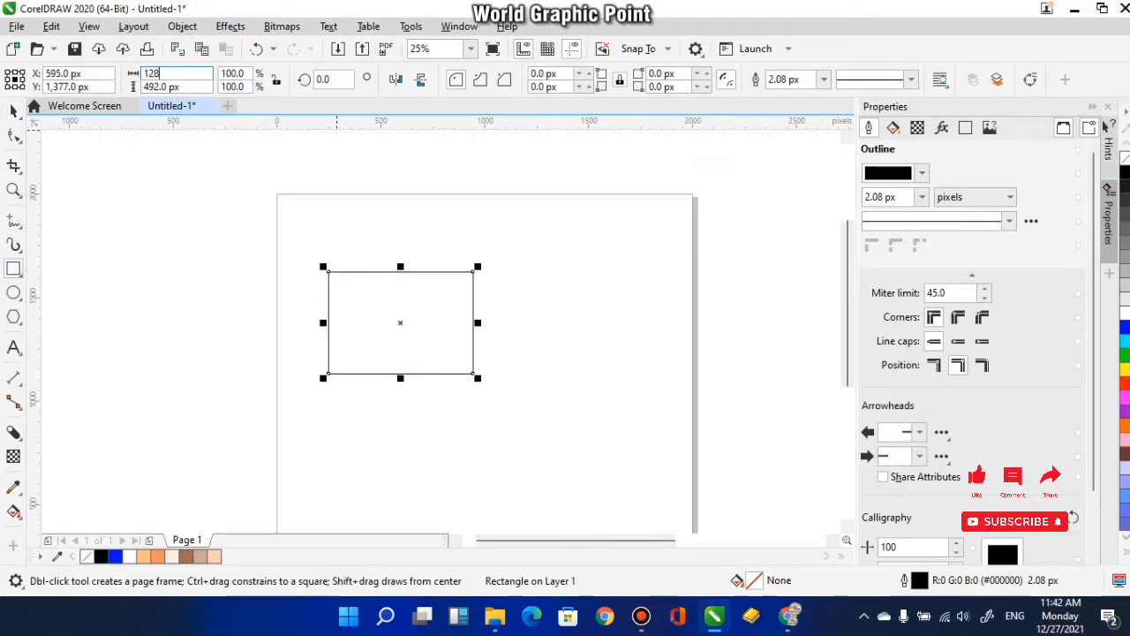
pyautogui.write('720')
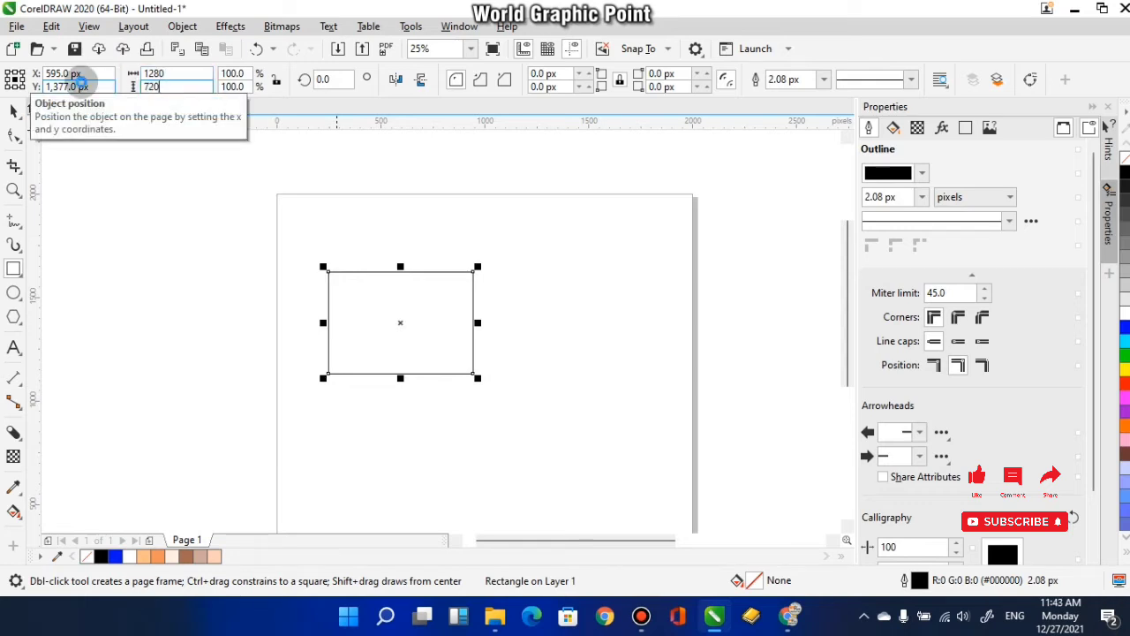
pyautogui.press('Return')
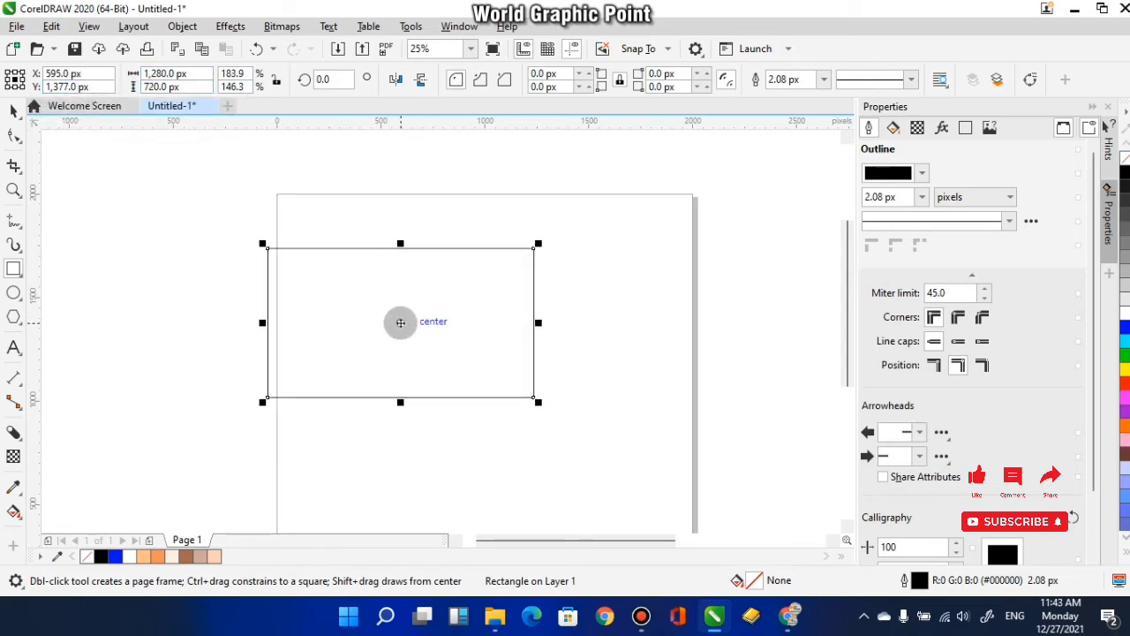
# - Move the rectangle to about X 811, Y 1363 px, inside the page, and fill it with light orange (#FFBD8B)
pyautogui.moveTo(400, 323); pyautogui.dragTo(445, 326)
pyautogui.click(13, 115)
pyautogui.click(157, 287)
pyautogui.click(313, 359)
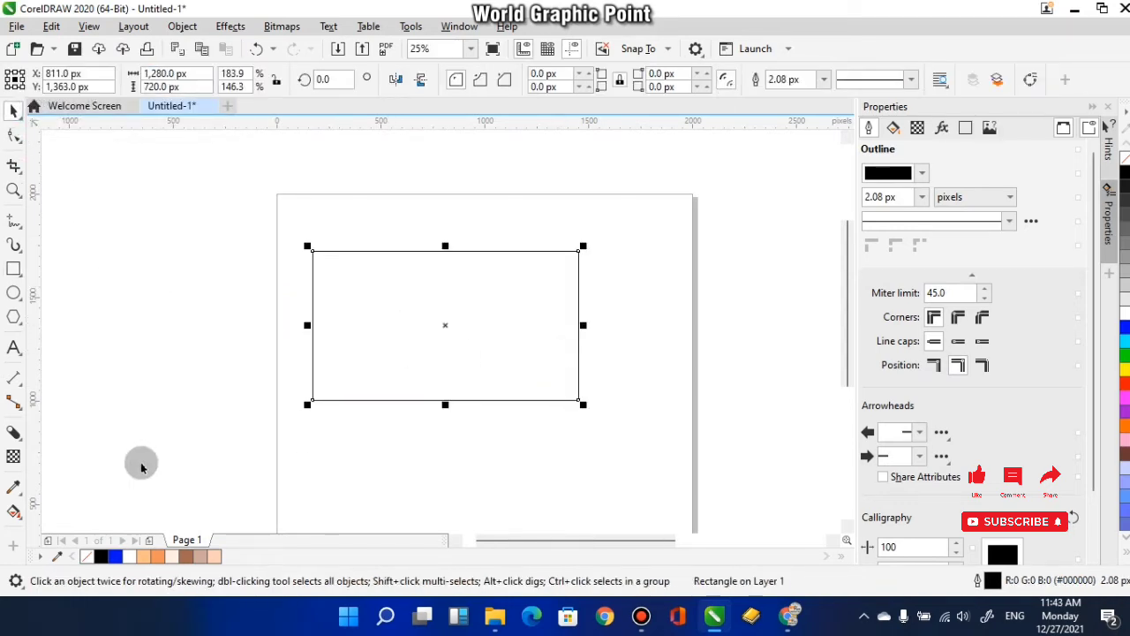
pyautogui.click(143, 557)
pyautogui.click(449, 353)
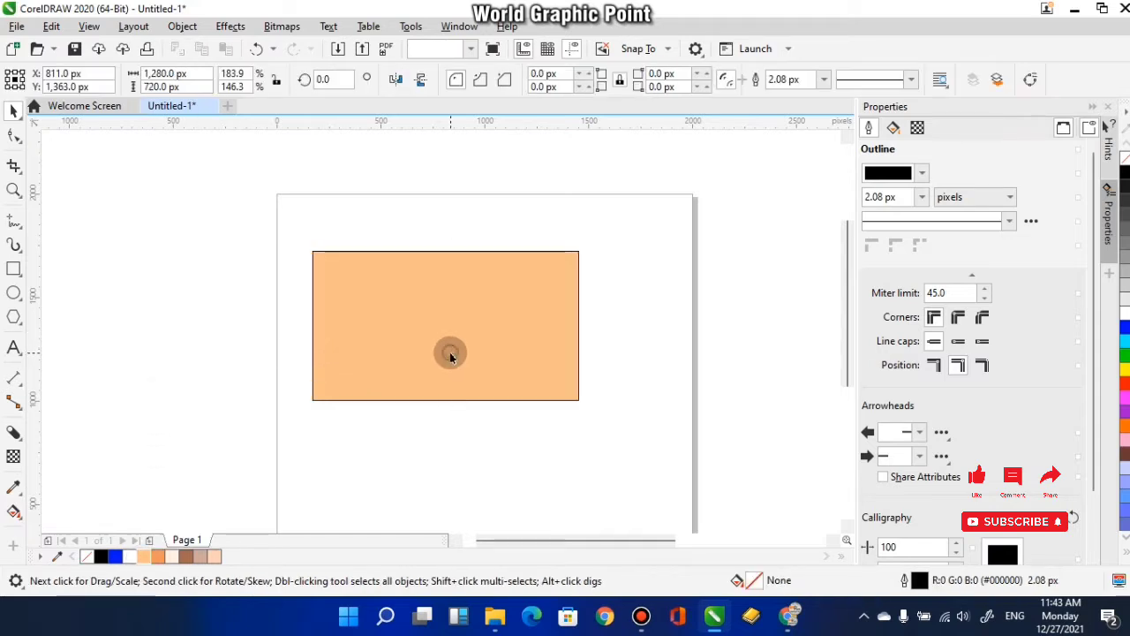
pyautogui.click(560, 295)
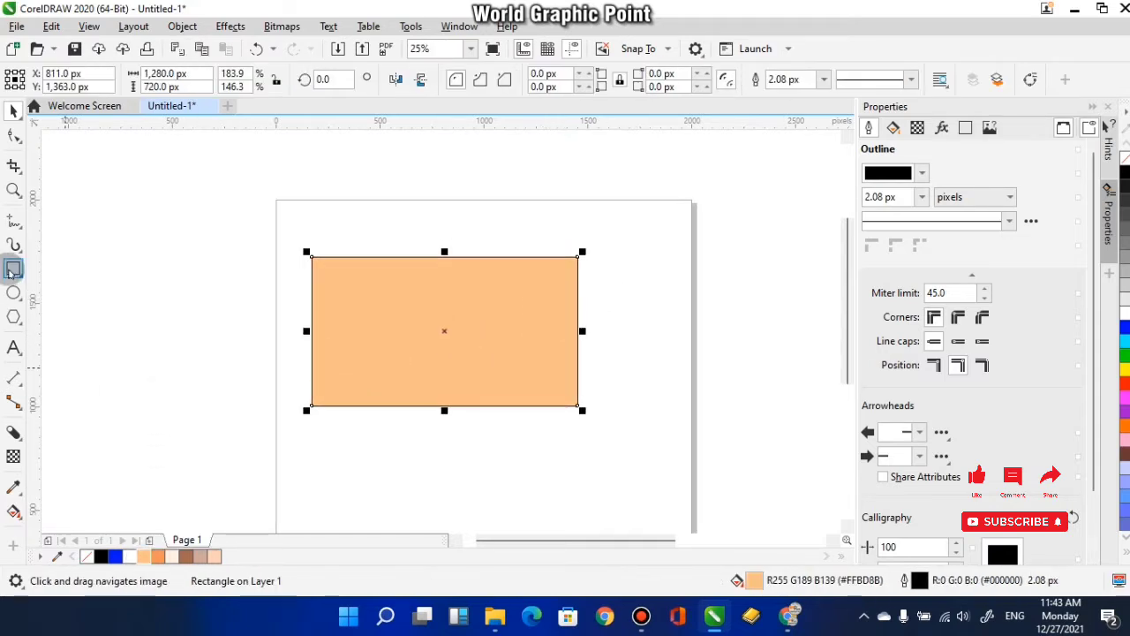
# - Make a smaller centred copy of the orange rectangle, about 1076 × 568 px, and fill it white
pyautogui.moveTo(584, 254); pyautogui.dragTo(579, 269)
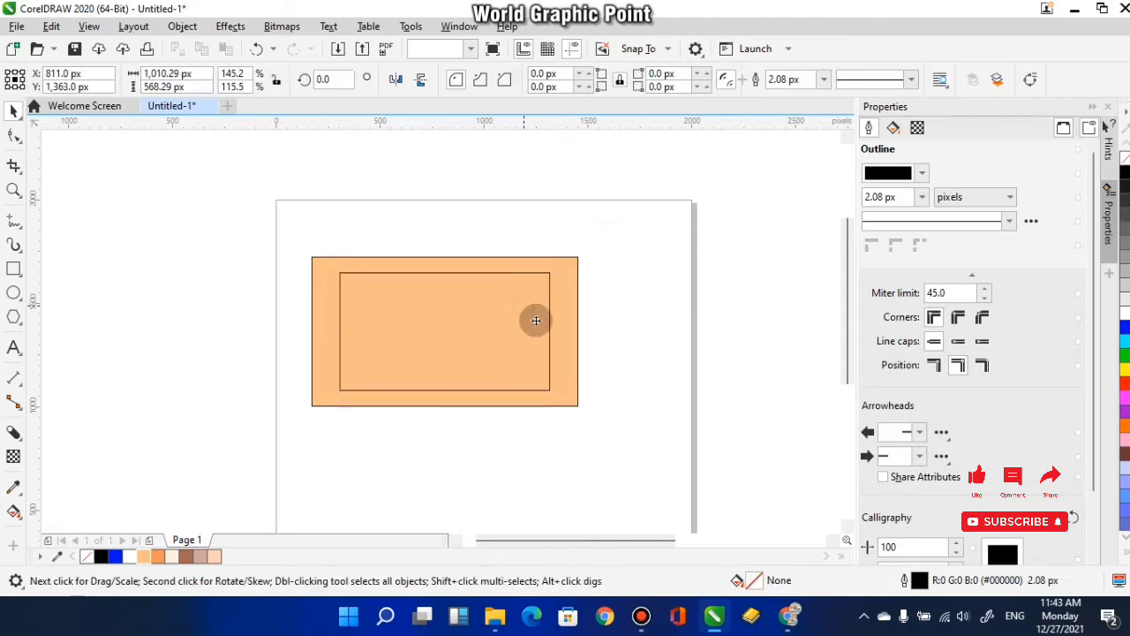
pyautogui.scroll(1, 536, 321)
pyautogui.moveTo(570, 340); pyautogui.dragTo(586, 339)
pyautogui.moveTo(307, 366); pyautogui.dragTo(372, 336)
pyautogui.click(130, 556)
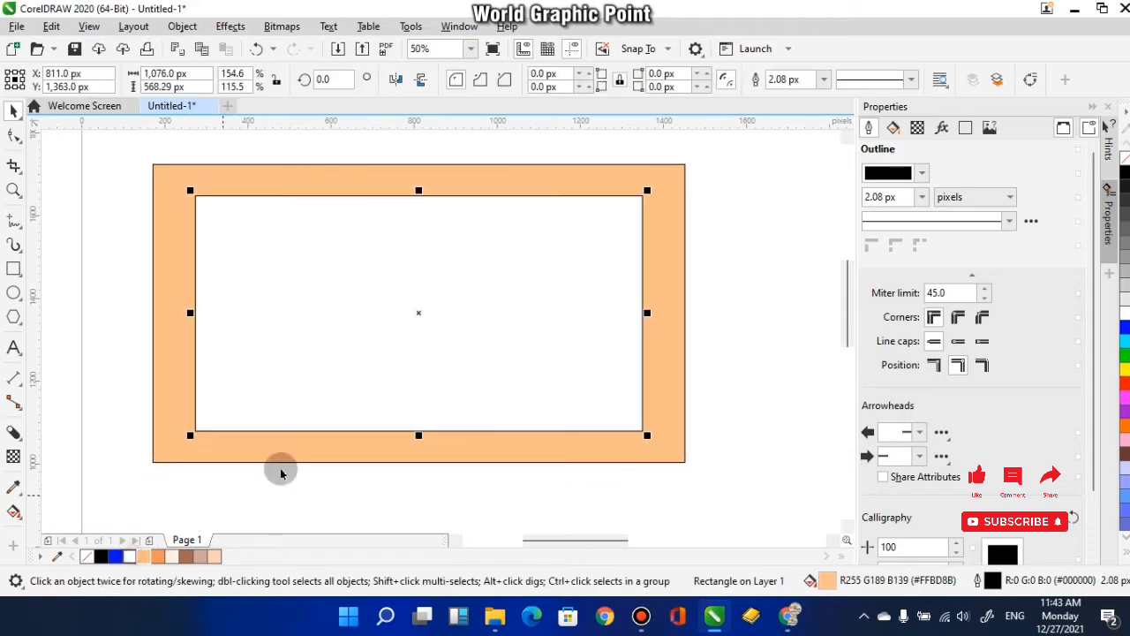
# - Remove the outlines from both the inner and the outer rectangle
pyautogui.rightClick(527, 346)
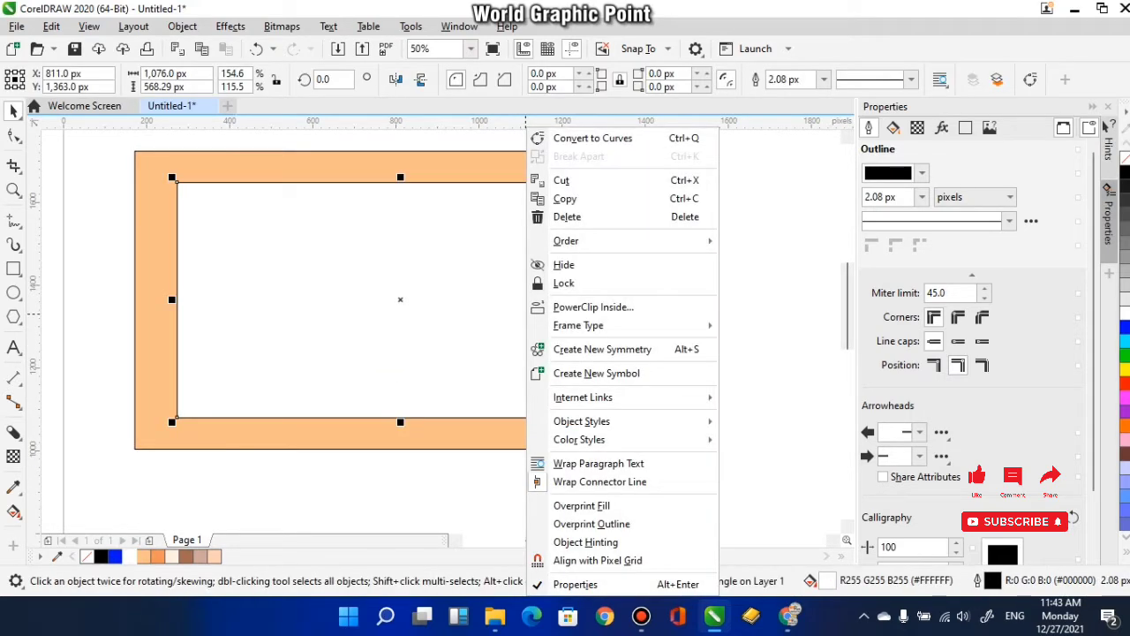
pyautogui.rightClick(1125, 159)
pyautogui.click(656, 202)
pyautogui.rightClick(1125, 159)
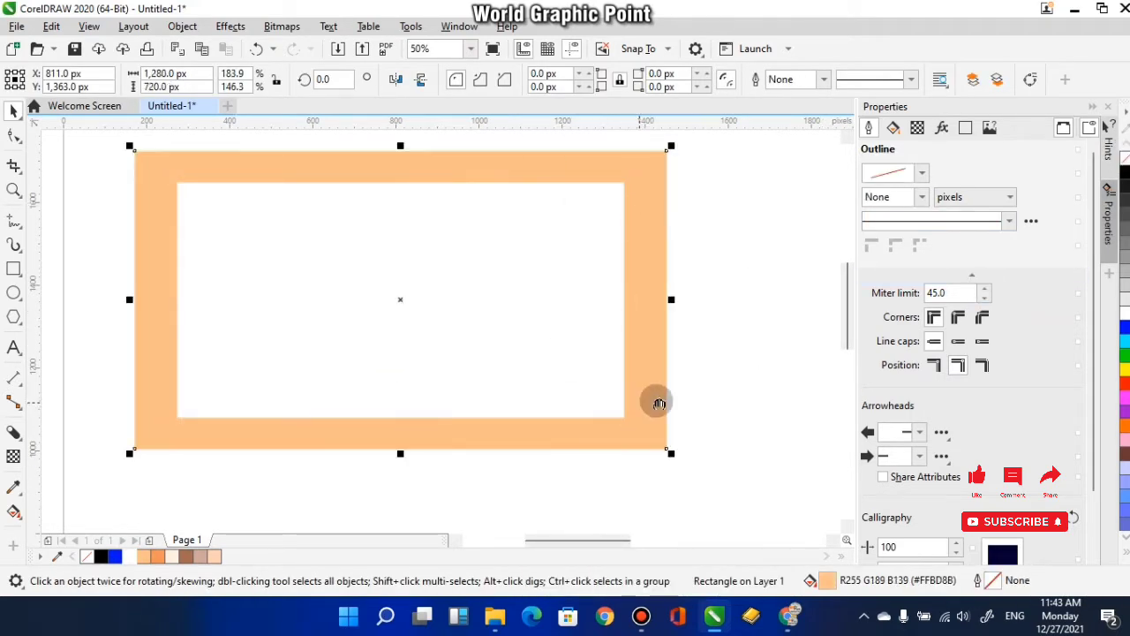
# - Fill the inner rectangle with pale cream (#FFEFE5)
pyautogui.moveTo(656, 401); pyautogui.dragTo(701, 394)
pyautogui.click(533, 483)
pyautogui.moveTo(451, 415); pyautogui.dragTo(449, 433)
pyautogui.click(409, 407)
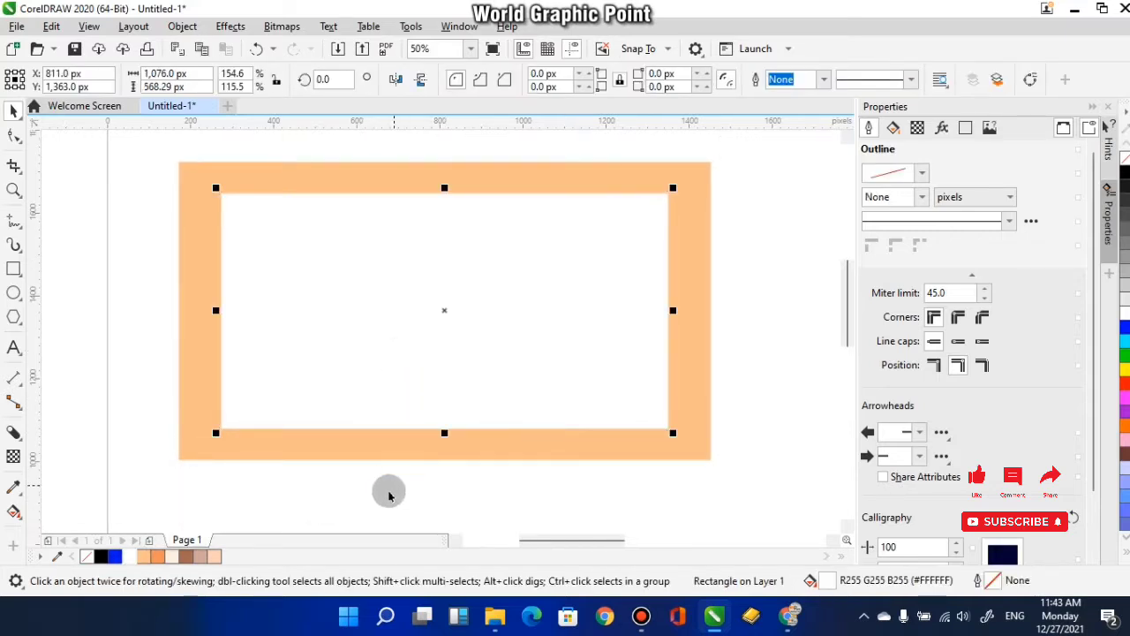
pyautogui.moveTo(292, 490); pyautogui.dragTo(393, 472)
pyautogui.click(176, 556)
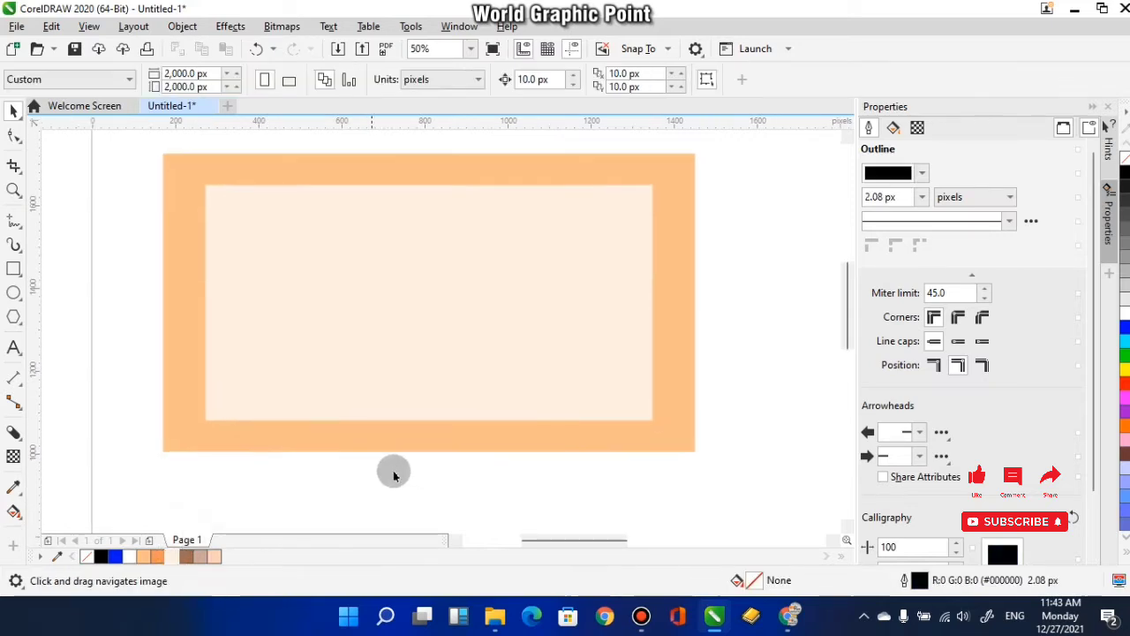
# - Import the orange cloud image with the transparent background from the Desktop and place it near the outer rectangle's upper-right corner
pyautogui.moveTo(598, 487); pyautogui.dragTo(595, 492)
pyautogui.moveTo(787, 338); pyautogui.dragTo(790, 350)
pyautogui.moveTo(742, 313); pyautogui.dragTo(738, 317)
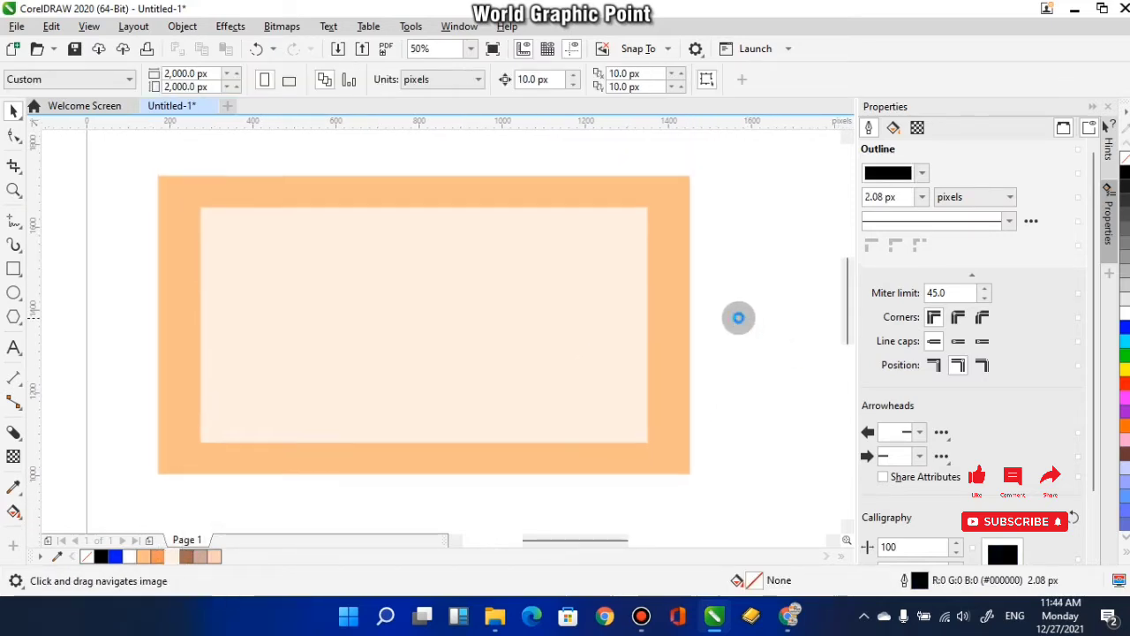
pyautogui.click(337, 50)
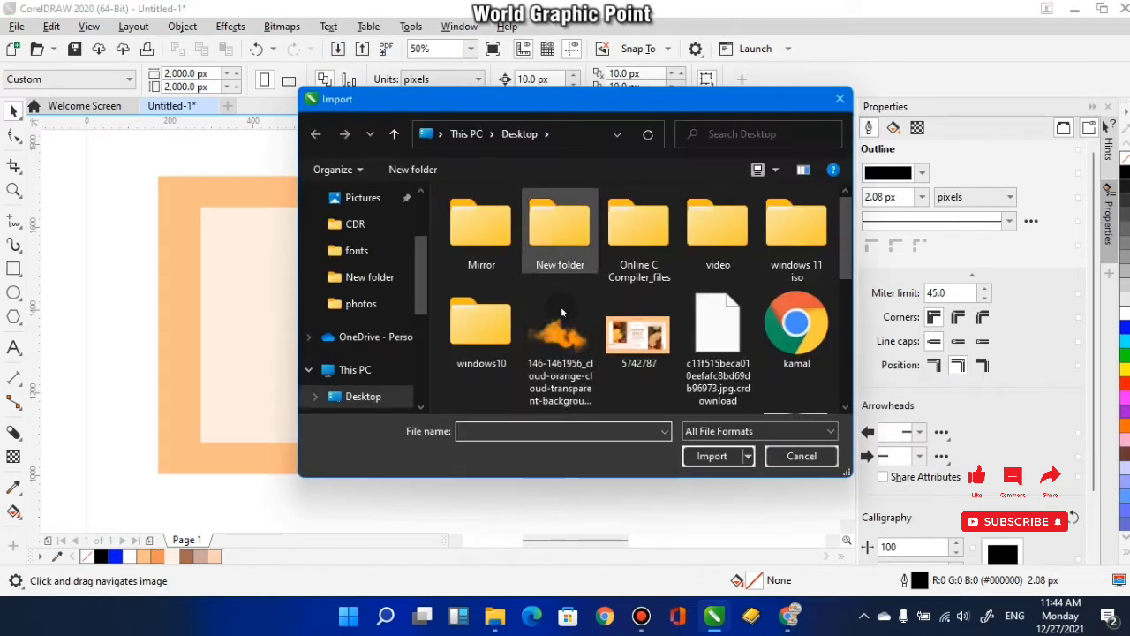
pyautogui.click(561, 322)
pyautogui.click(713, 456)
pyautogui.click(560, 168)
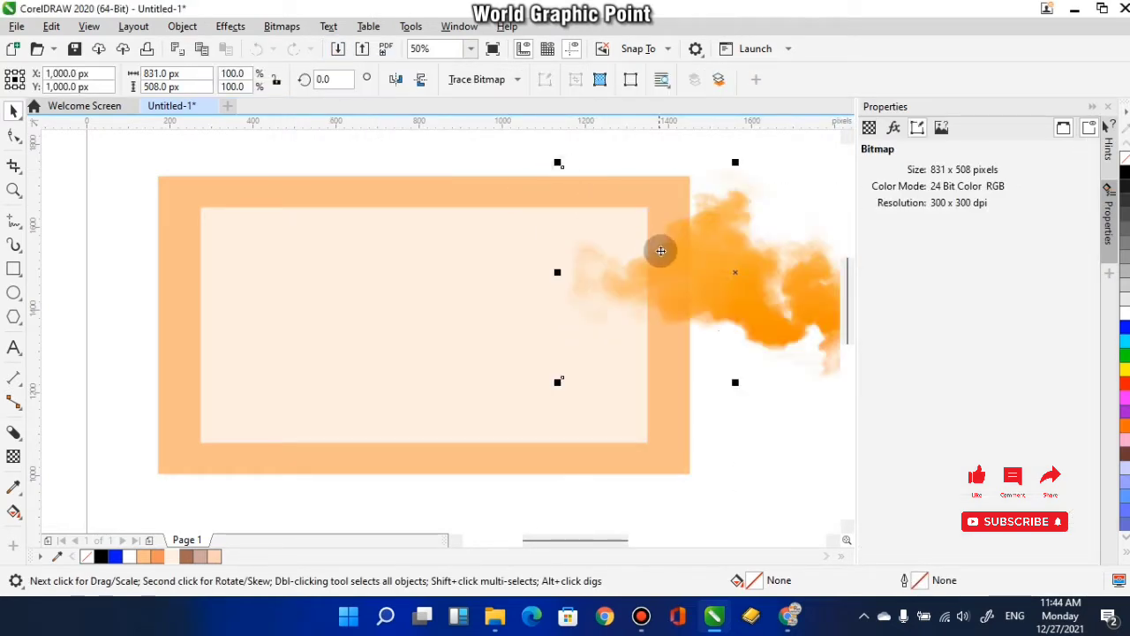
# - Scale the orange cloud to about 605 × 370 px and place it over the inner rectangle's upper-right corner
pyautogui.hscroll(2, 661, 250)
pyautogui.scroll(-1, 603, 260)
pyautogui.scroll(1, 583, 257)
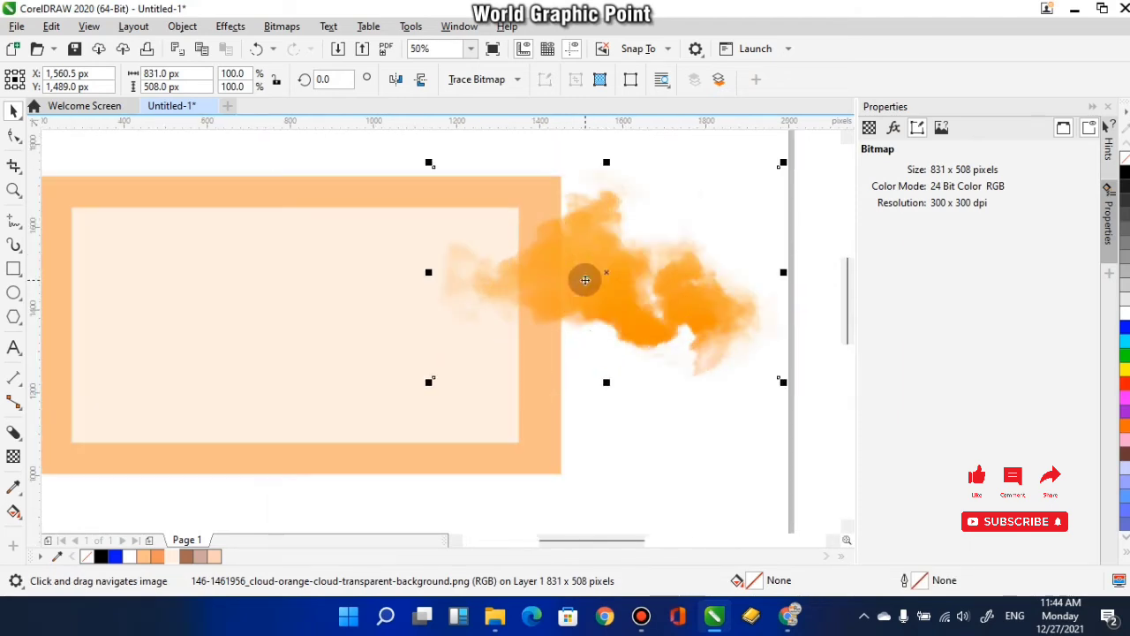
pyautogui.moveTo(602, 272); pyautogui.dragTo(497, 274)
pyautogui.moveTo(676, 380); pyautogui.dragTo(580, 324)
pyautogui.moveTo(491, 285); pyautogui.dragTo(504, 305)
# - Duplicate the orange cloud and place the copy outside the banner, beyond its right edge
pyautogui.rightClick(505, 305)
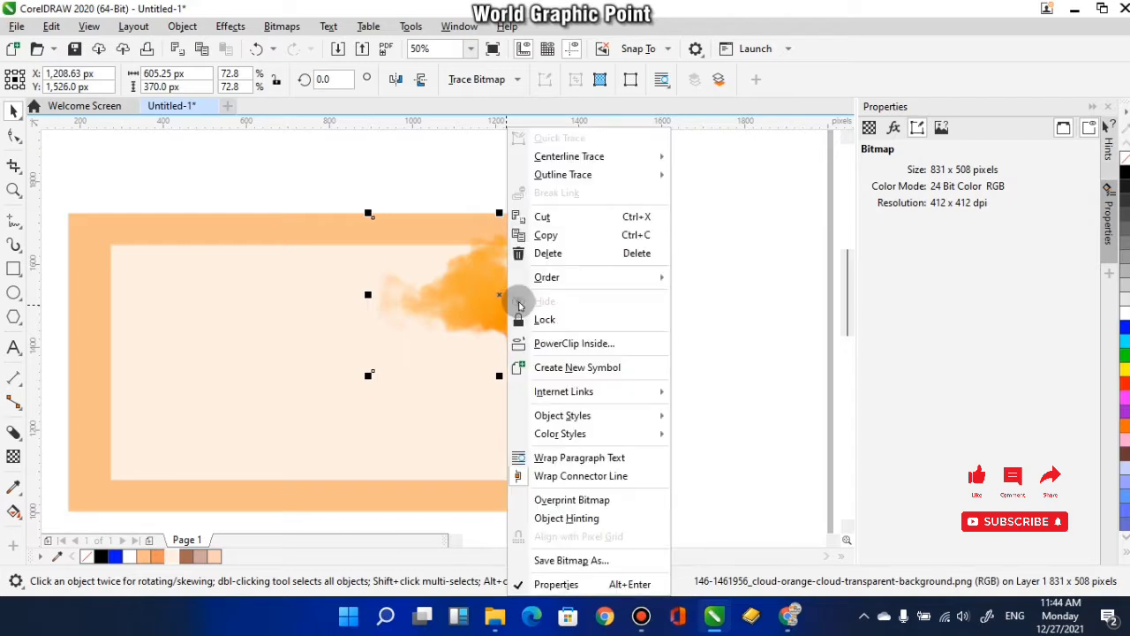
pyautogui.click(689, 292)
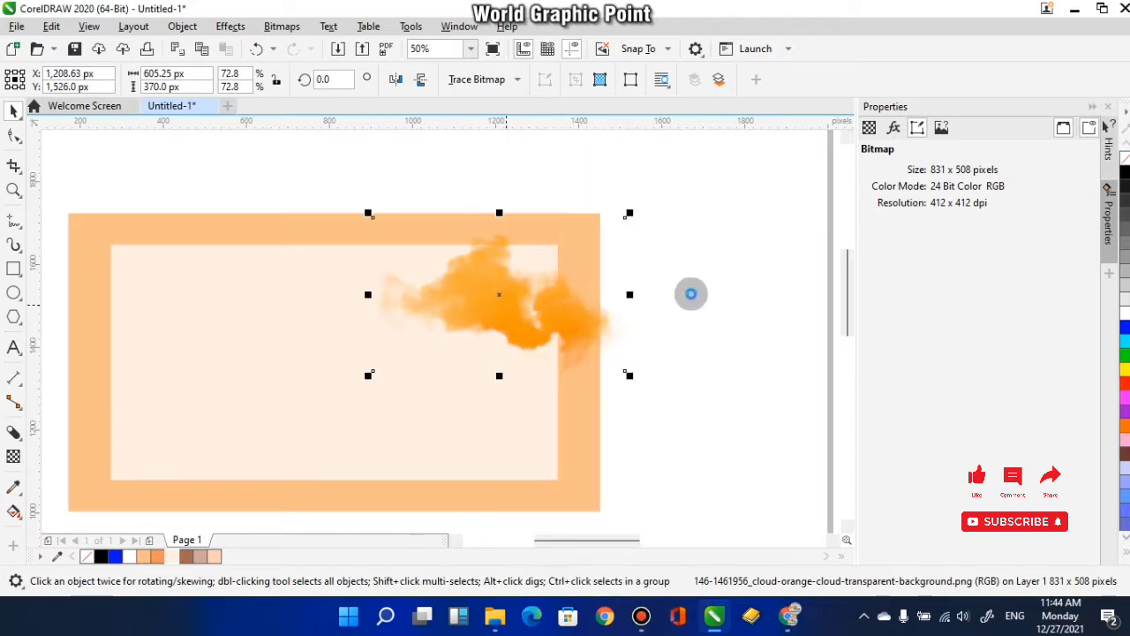
pyautogui.rightClick(685, 258)
pyautogui.click(730, 376)
pyautogui.moveTo(515, 295); pyautogui.dragTo(532, 249)
# - PowerClip the original cloud inside the cream inner rectangle
pyautogui.click(498, 302)
pyautogui.rightClick(531, 256)
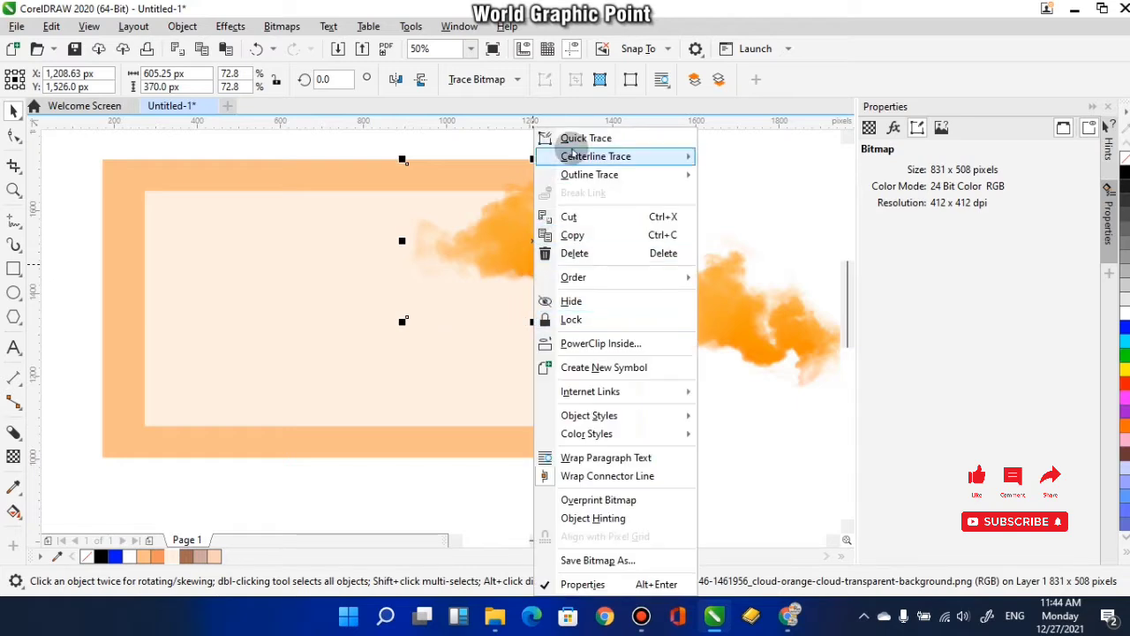
pyautogui.click(601, 343)
pyautogui.click(516, 373)
# - Move the cloud copy to the banner's lower-left area, rotate it about 90° so it stands upright, and mirror it horizontally
pyautogui.click(739, 327)
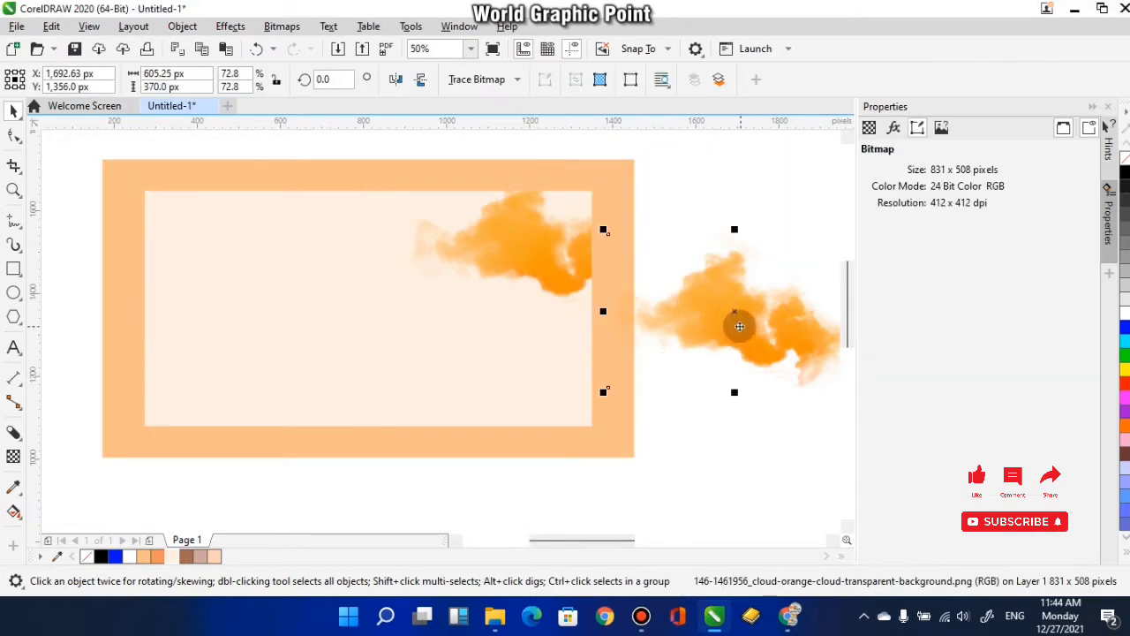
pyautogui.moveTo(736, 326); pyautogui.dragTo(344, 404)
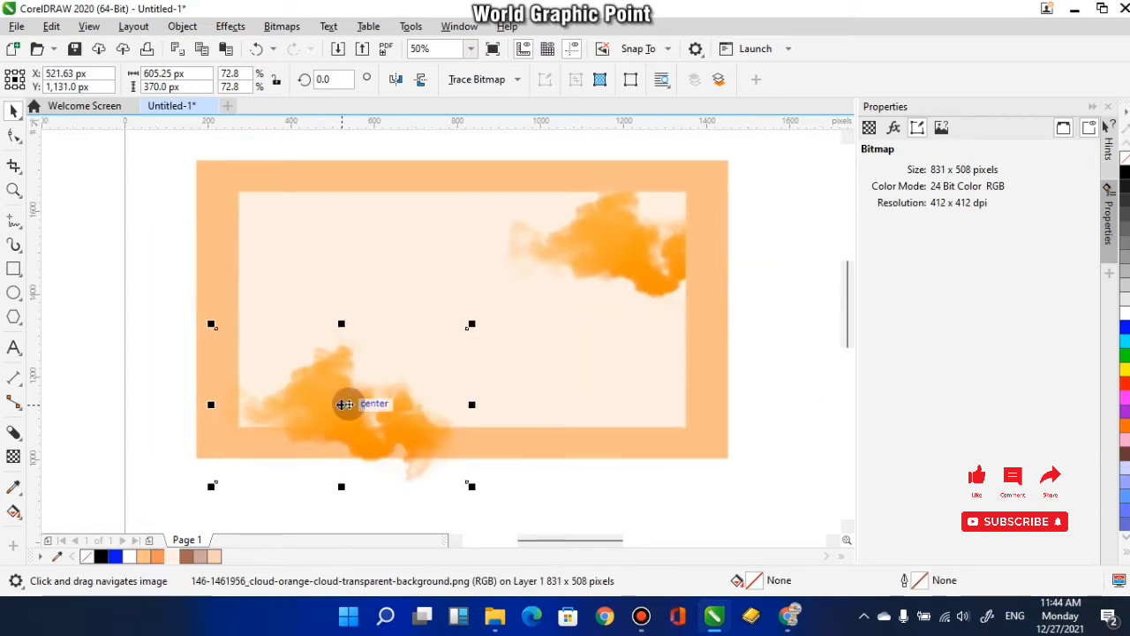
pyautogui.click(343, 404)
pyautogui.moveTo(208, 328); pyautogui.dragTo(406, 298)
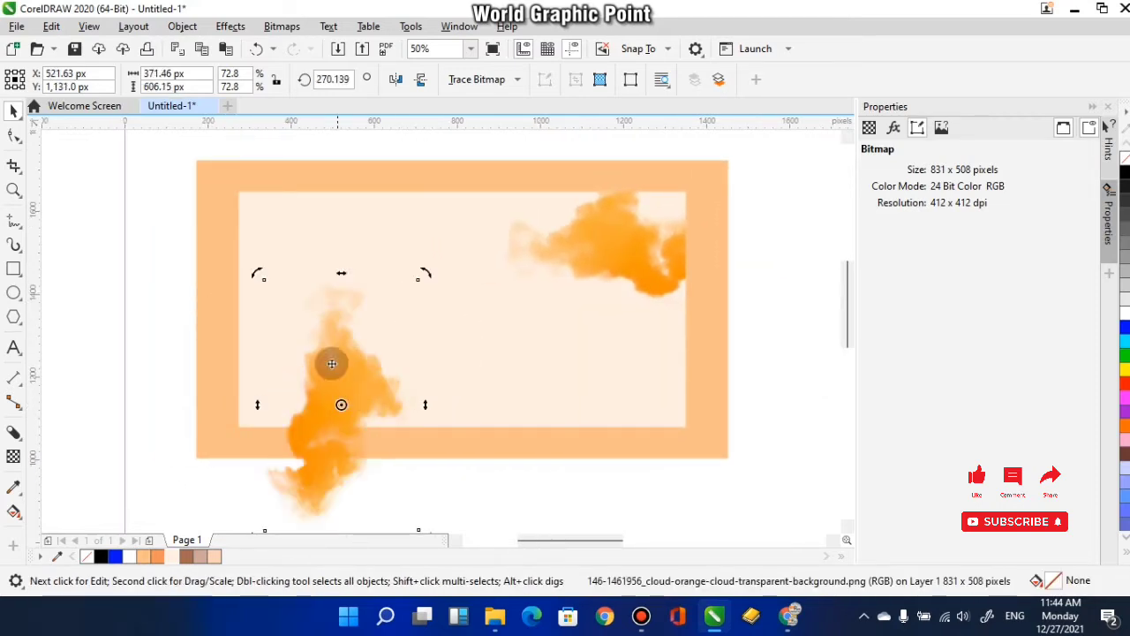
pyautogui.click(395, 80)
# - Try to PowerClip the rotated cloud copy inside the cream inner rectangle
pyautogui.click(353, 420)
pyautogui.rightClick(347, 416)
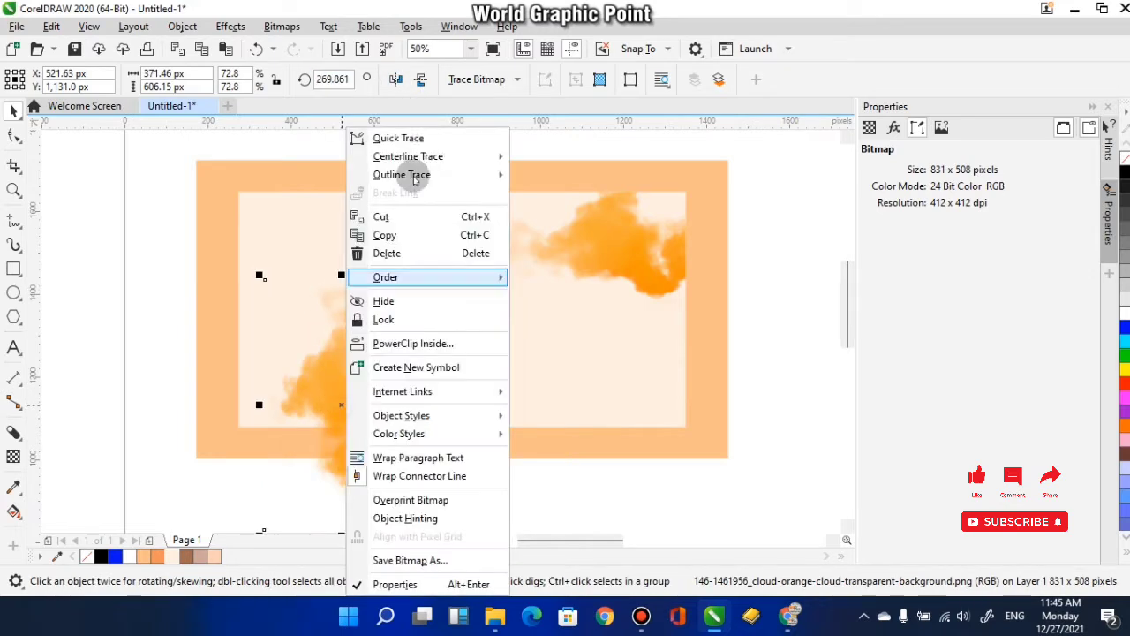
pyautogui.click(406, 343)
pyautogui.click(368, 347)
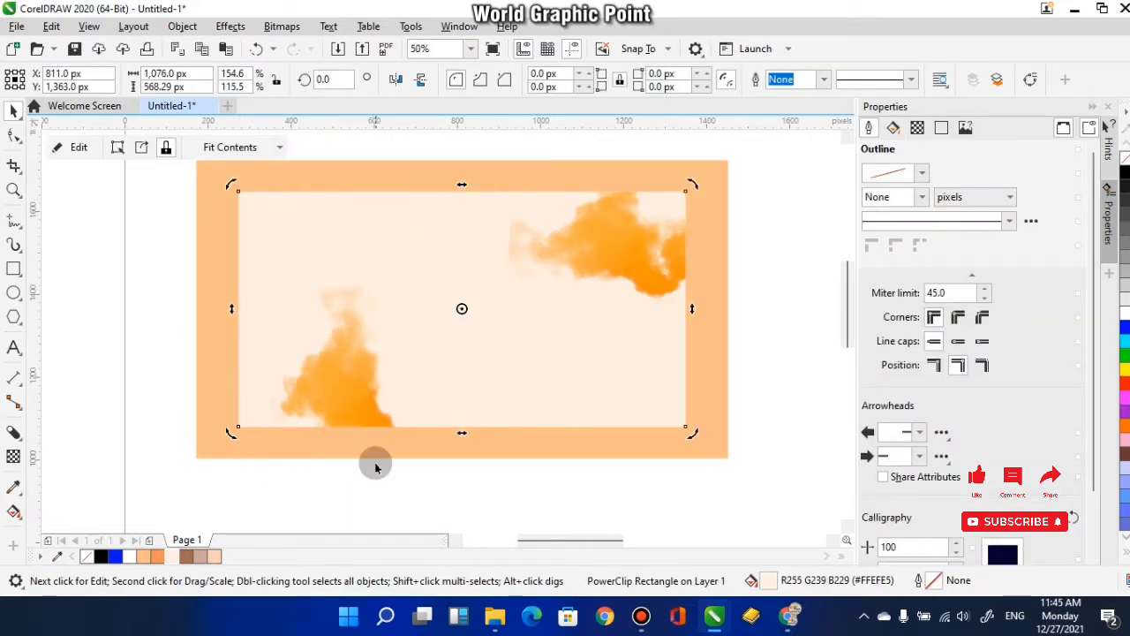
pyautogui.click(459, 371)
pyautogui.click(422, 408)
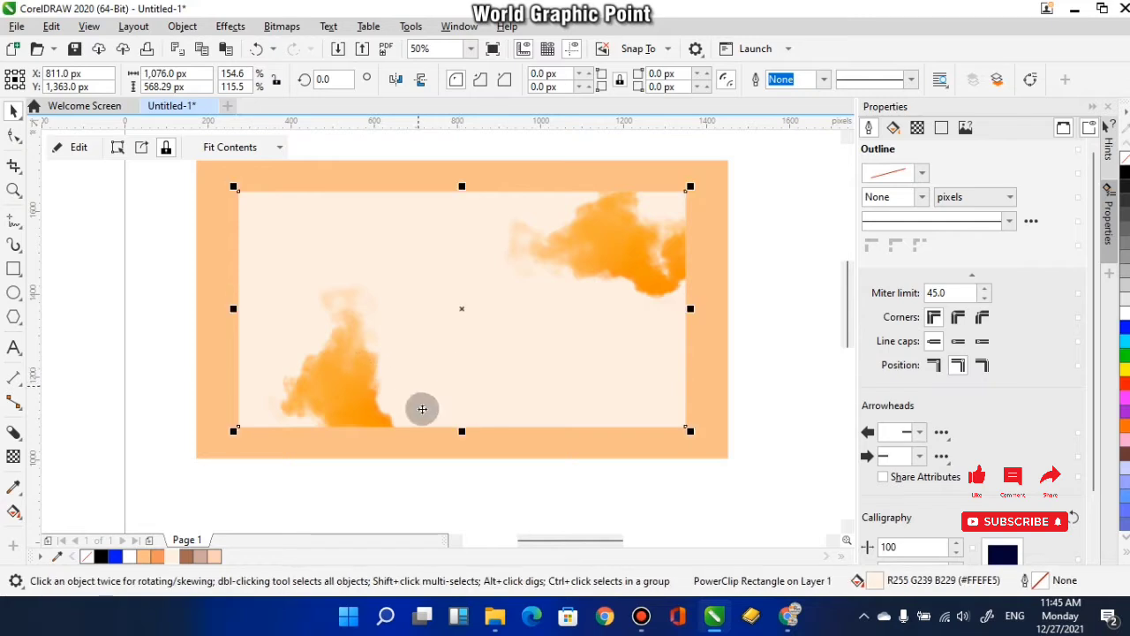
# - Undo the PowerClip of the rotated cloud
pyautogui.keyDown('ctrl'); pyautogui.click(517, 348); pyautogui.keyUp('ctrl')
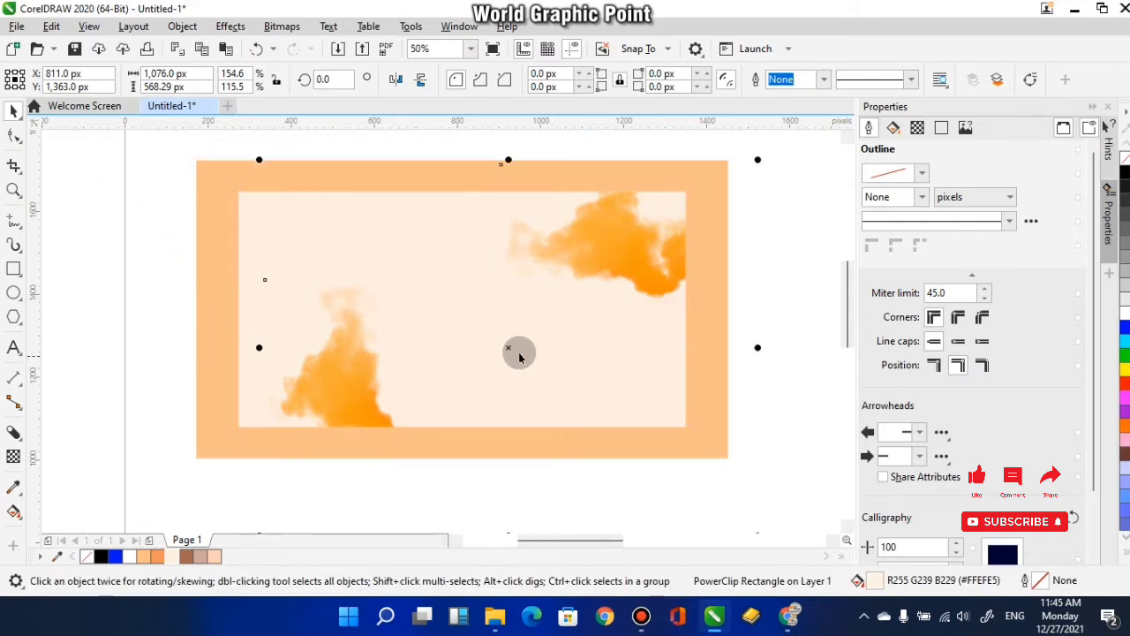
pyautogui.scroll(-2, 380, 312)
pyautogui.scroll(1, 411, 328)
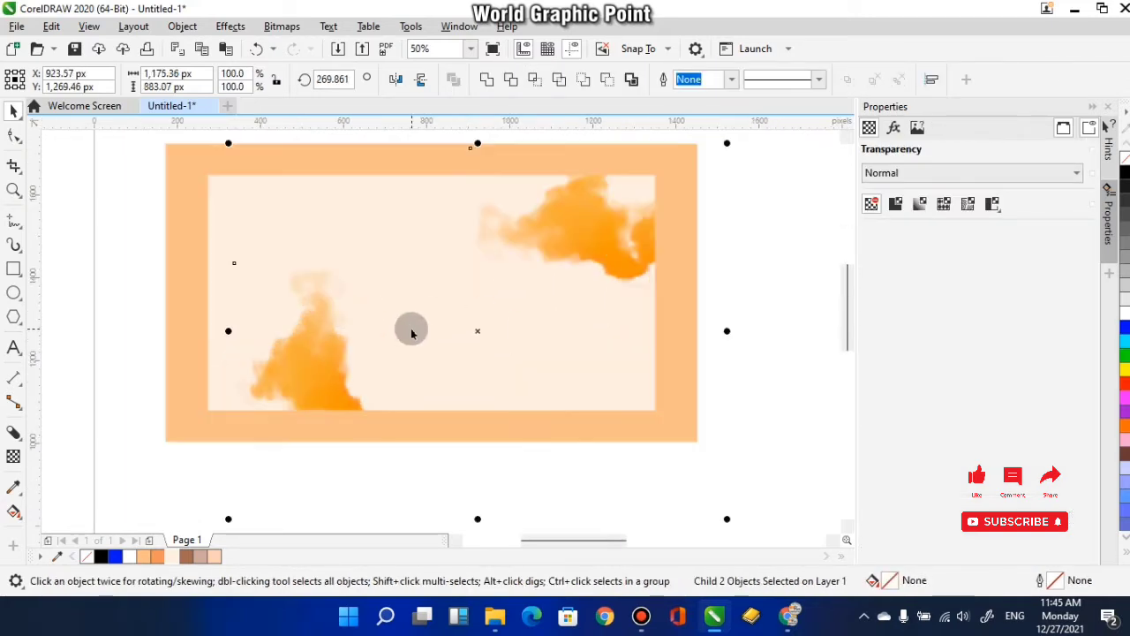
pyautogui.hotkey('ctrl', 'z')
pyautogui.moveTo(443, 420); pyautogui.dragTo(468, 358)
pyautogui.click(455, 455)
# - PowerClip the rotated cloud inside the cream inner rectangle again
pyautogui.rightClick(337, 342)
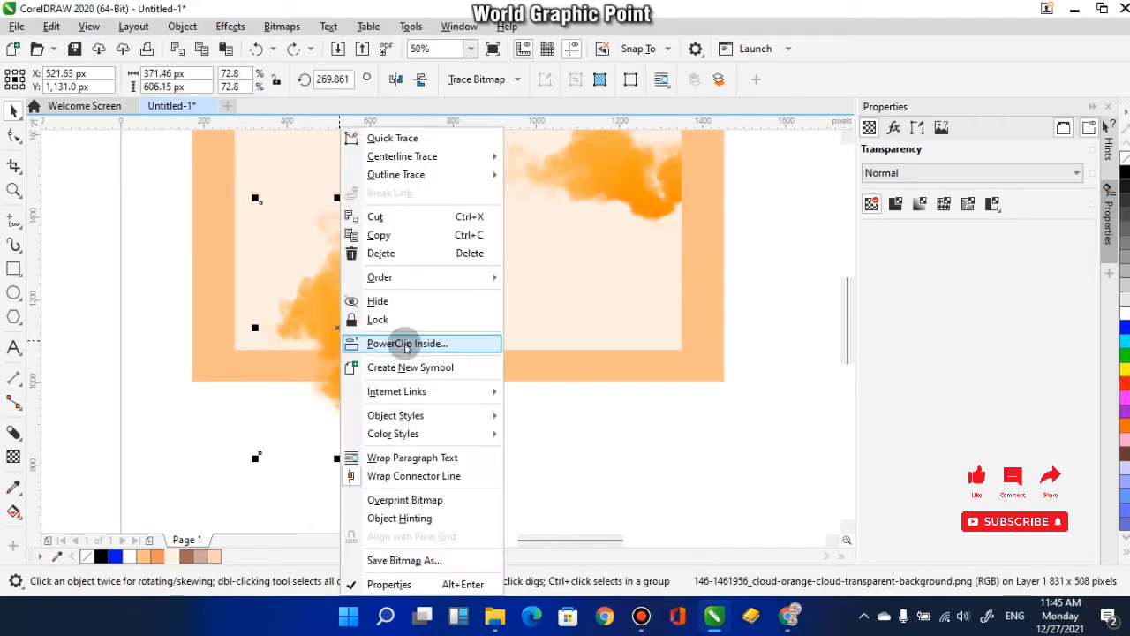
pyautogui.click(404, 338)
pyautogui.click(383, 185)
pyautogui.click(376, 433)
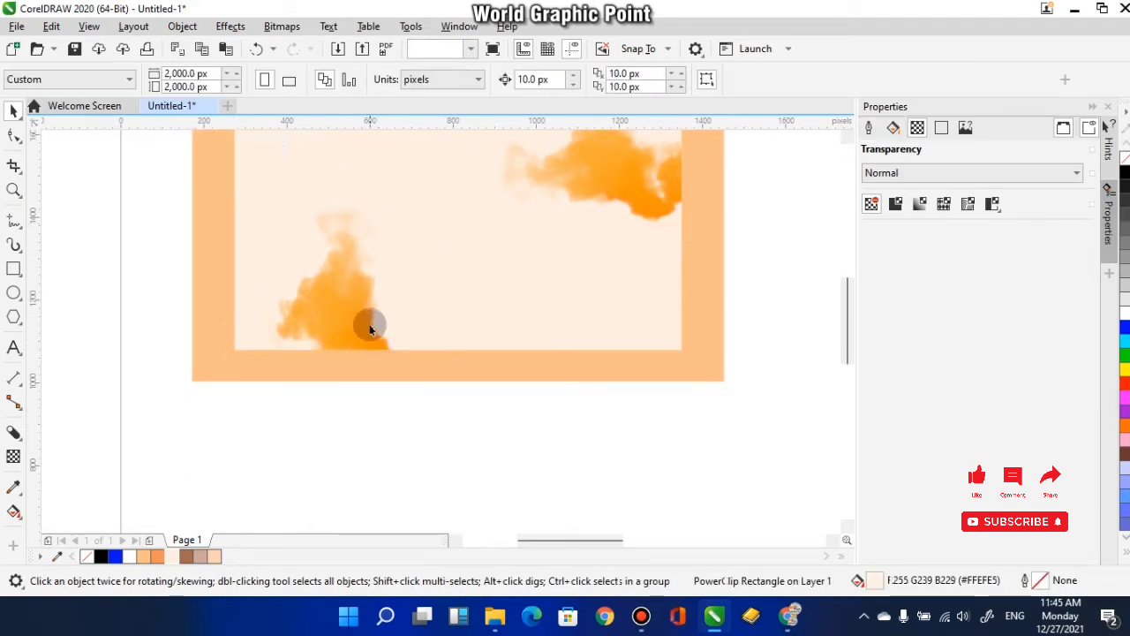
# - Edit the PowerClip contents, move the rotated cloud up across the inner rectangle's upper edge on the left, and finish editing
pyautogui.click(396, 320)
pyautogui.moveTo(371, 328); pyautogui.dragTo(375, 235)
pyautogui.click(79, 147)
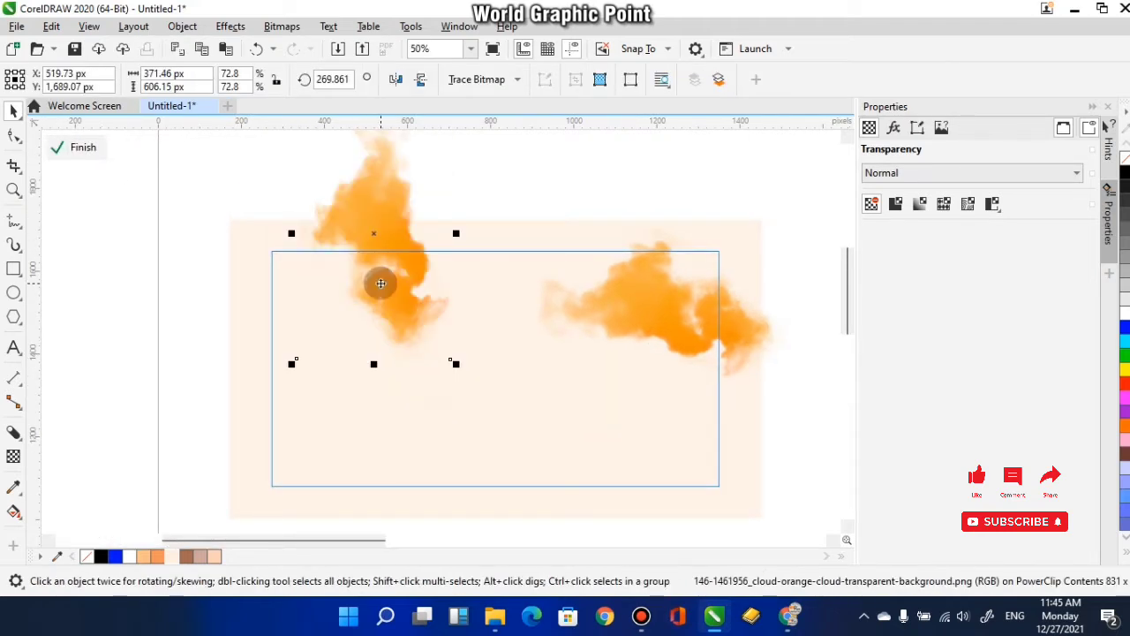
pyautogui.click(79, 146)
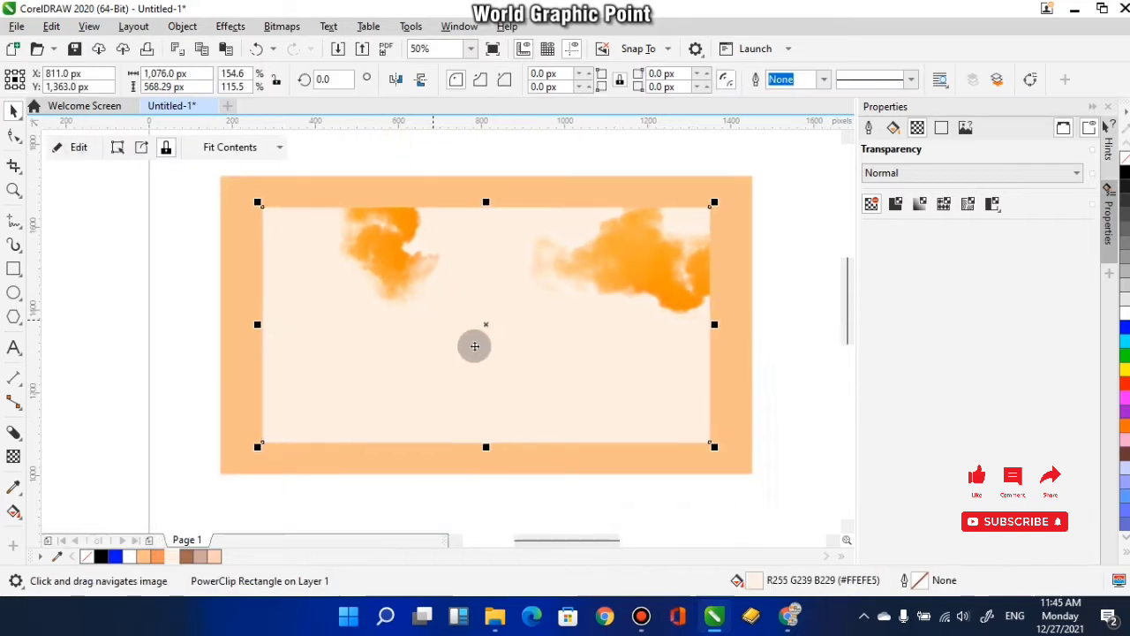
pyautogui.click(553, 492)
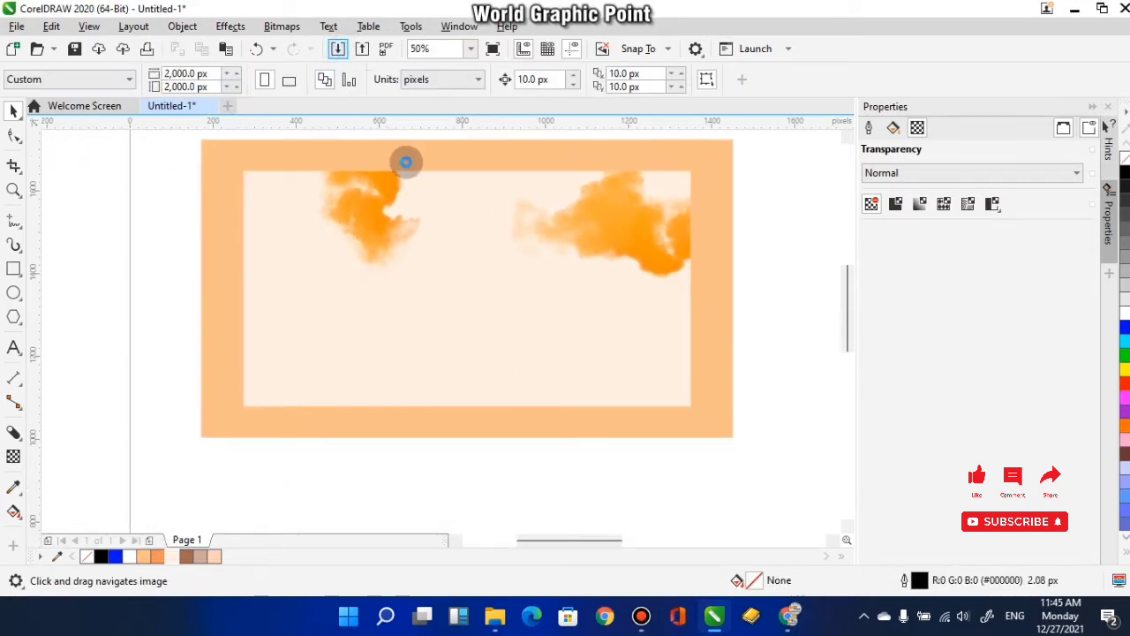
# - Import MH-food-mobile-001-1 and LittleBeetTable_healthy-restaurants-nyc.jpg, place both at original size over the banner's lower-right area, and select the LittleBeetTable photo
pyautogui.hotkey('ctrl', 'i')
pyautogui.scroll(-5, 574, 291)
pyautogui.click(560, 238)
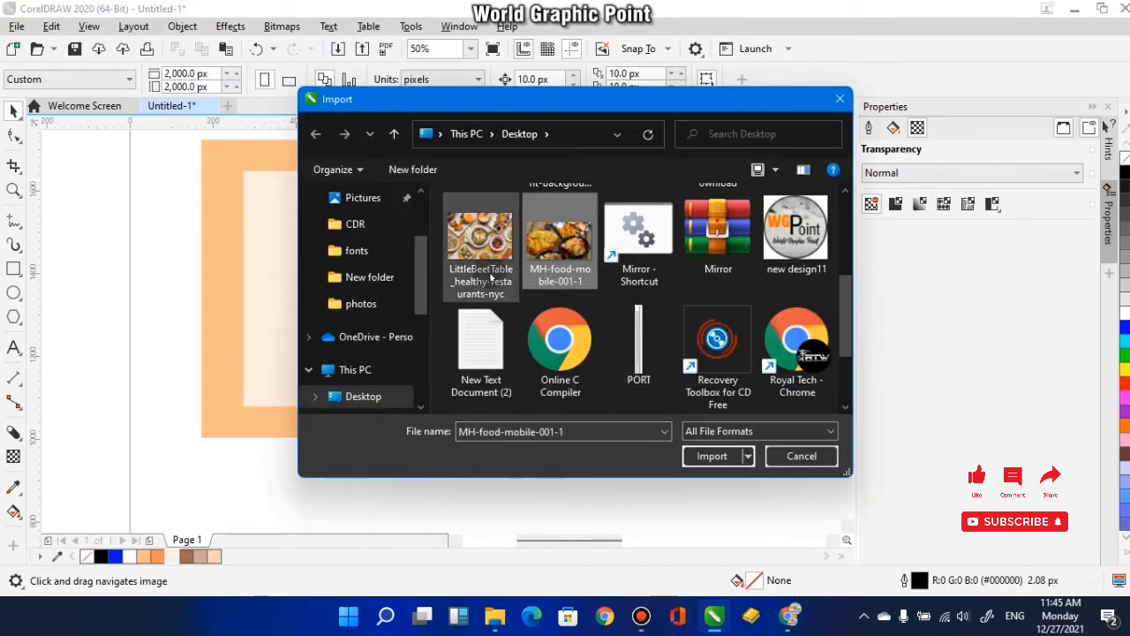
pyautogui.keyDown('ctrl'); pyautogui.click(491, 278); pyautogui.keyUp('ctrl')
pyautogui.click(712, 456)
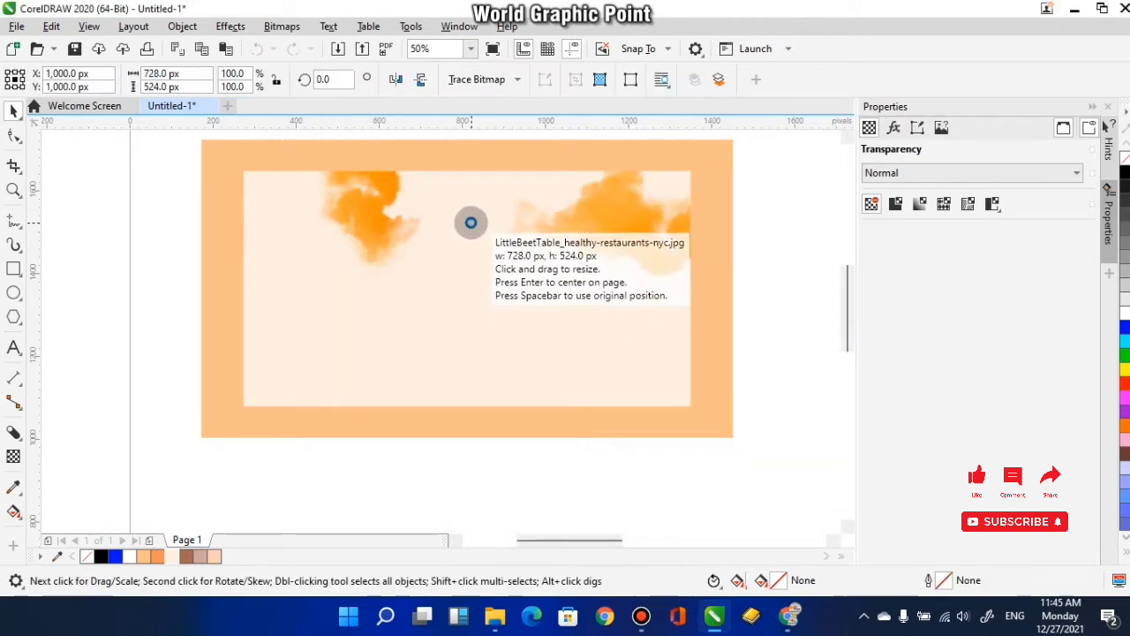
pyautogui.click(471, 223)
pyautogui.click(542, 278)
pyautogui.moveTo(673, 373)
pyautogui.mouseDown()
pyautogui.moveTo(547, 326)
pyautogui.moveTo(692, 381)
pyautogui.mouseUp()
pyautogui.click(475, 264)
pyautogui.click(475, 264)
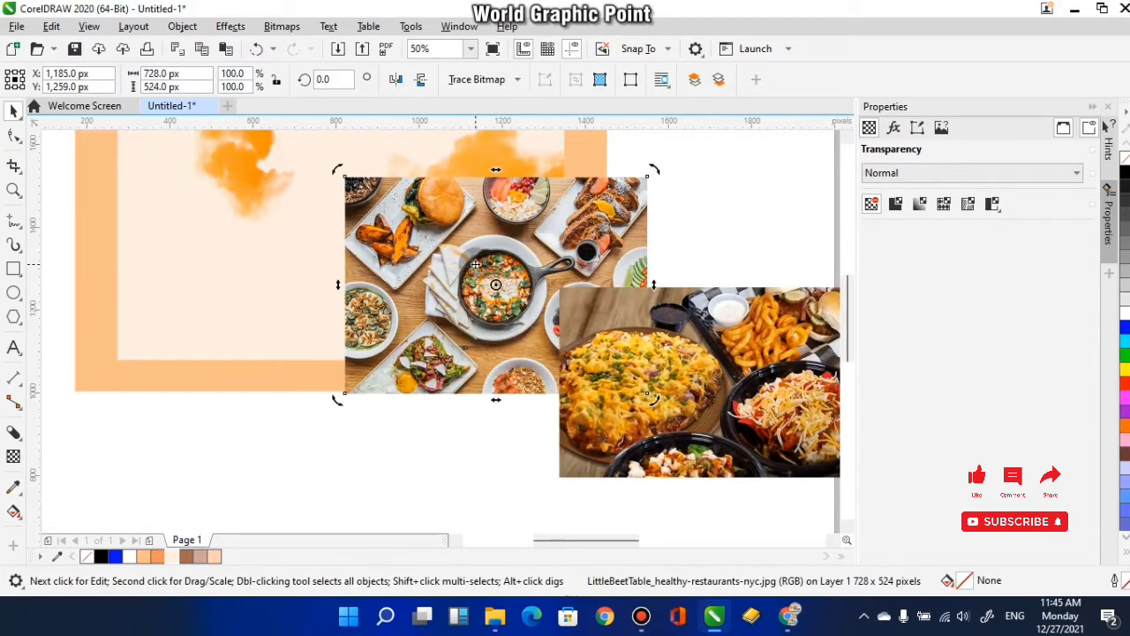
# - Move the LittleBeetTable photo left, clear of the other food photo, to about X 811, Y 1003 px at the banner's lower edge
pyautogui.click(496, 294)
pyautogui.moveTo(496, 296); pyautogui.dragTo(630, 331)
pyautogui.moveTo(623, 320); pyautogui.dragTo(702, 426)
pyautogui.moveTo(351, 267); pyautogui.dragTo(323, 228)
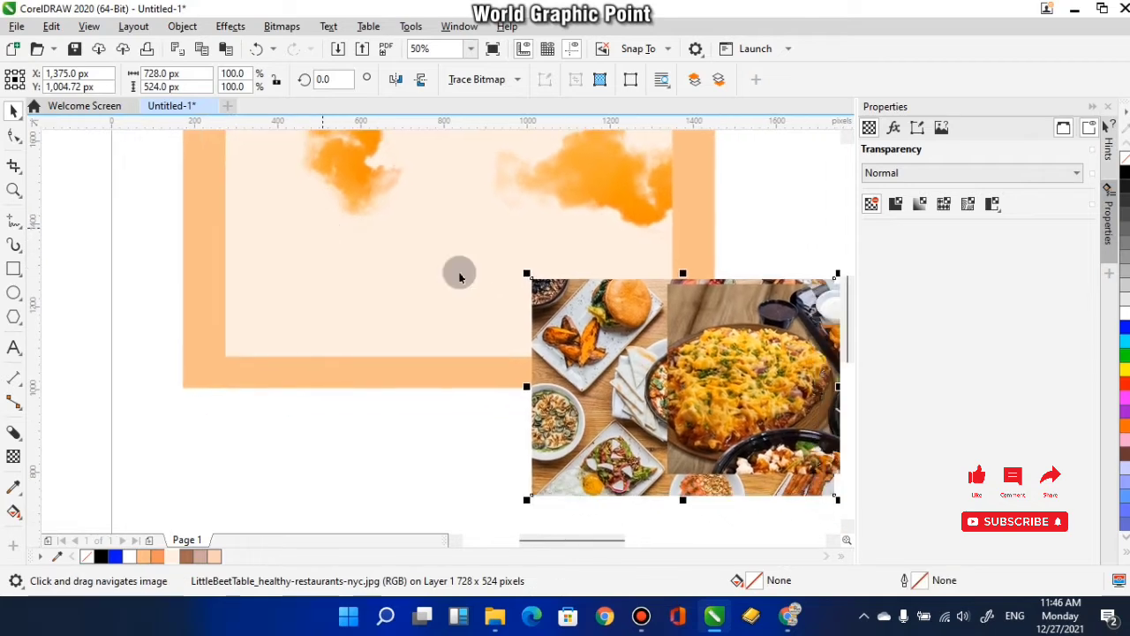
pyautogui.moveTo(590, 367); pyautogui.dragTo(349, 362)
pyautogui.click(565, 353)
pyautogui.click(554, 362)
pyautogui.click(670, 350)
pyautogui.click(545, 355)
pyautogui.moveTo(384, 352); pyautogui.dragTo(404, 335)
# - Draw a portrait rectangle about 308 × 480 px over the middle of the LittleBeetTable photo
pyautogui.click(13, 268)
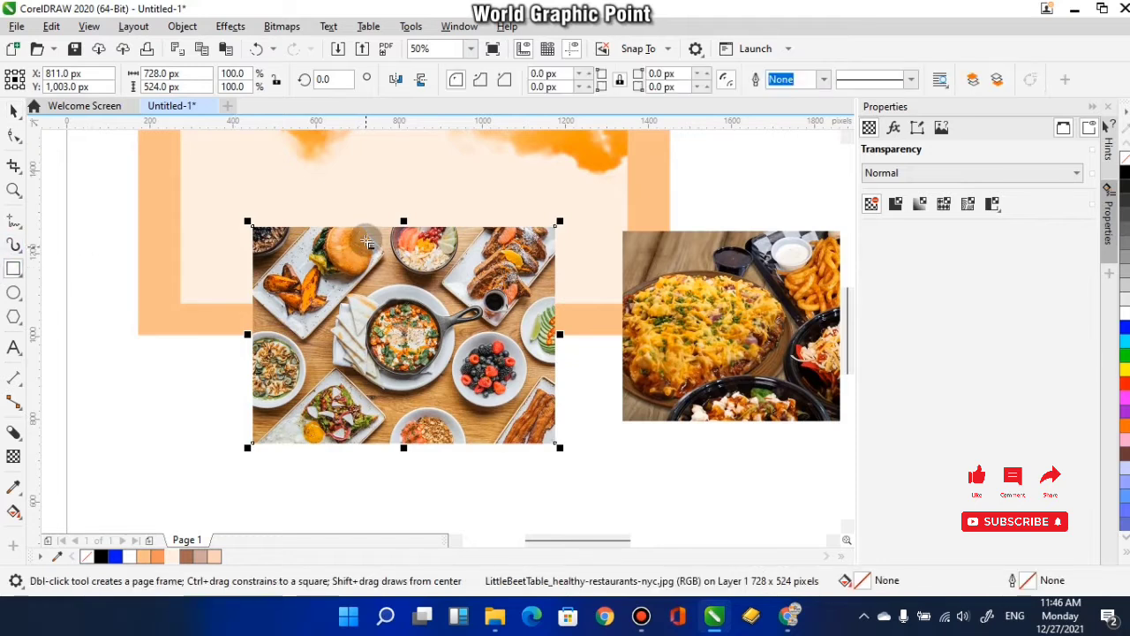
pyautogui.moveTo(349, 227); pyautogui.dragTo(474, 405)
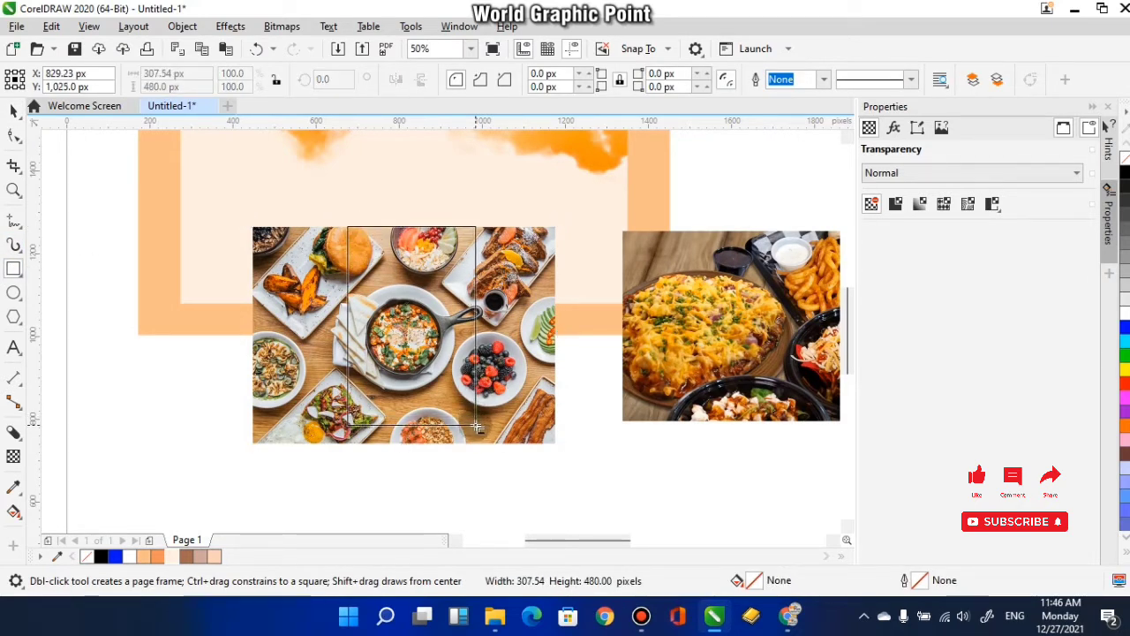
pyautogui.moveTo(477, 427); pyautogui.dragTo(477, 427)
# - Try to PowerClip the LittleBeetTable photo inside the portrait rectangle, and undo the attempt
pyautogui.click(13, 113)
pyautogui.rightClick(512, 417)
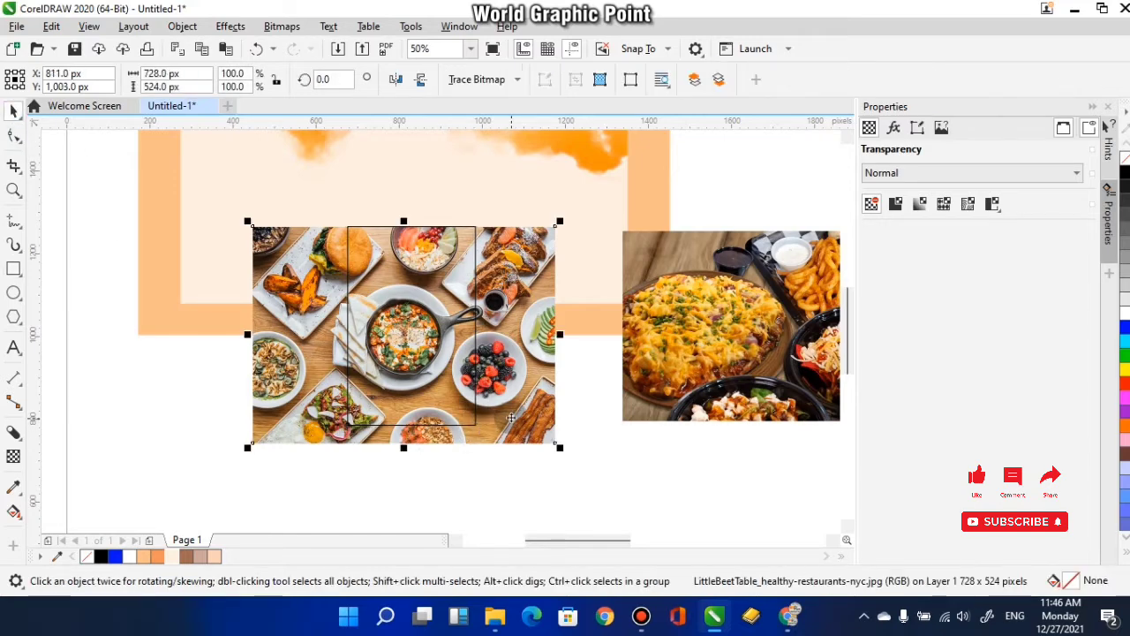
pyautogui.click(580, 343)
pyautogui.click(417, 395)
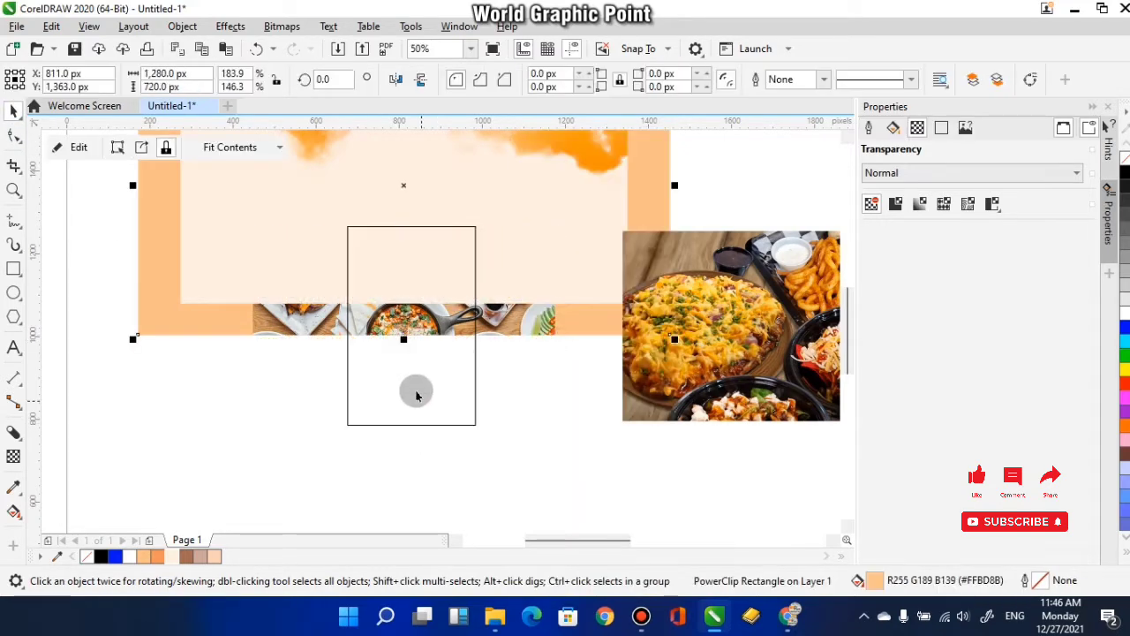
pyautogui.hotkey('ctrl', 'z')
# - PowerClip the LittleBeetTable photo inside the portrait rectangle, using the rectangle's outline as the target
pyautogui.rightClick(522, 366)
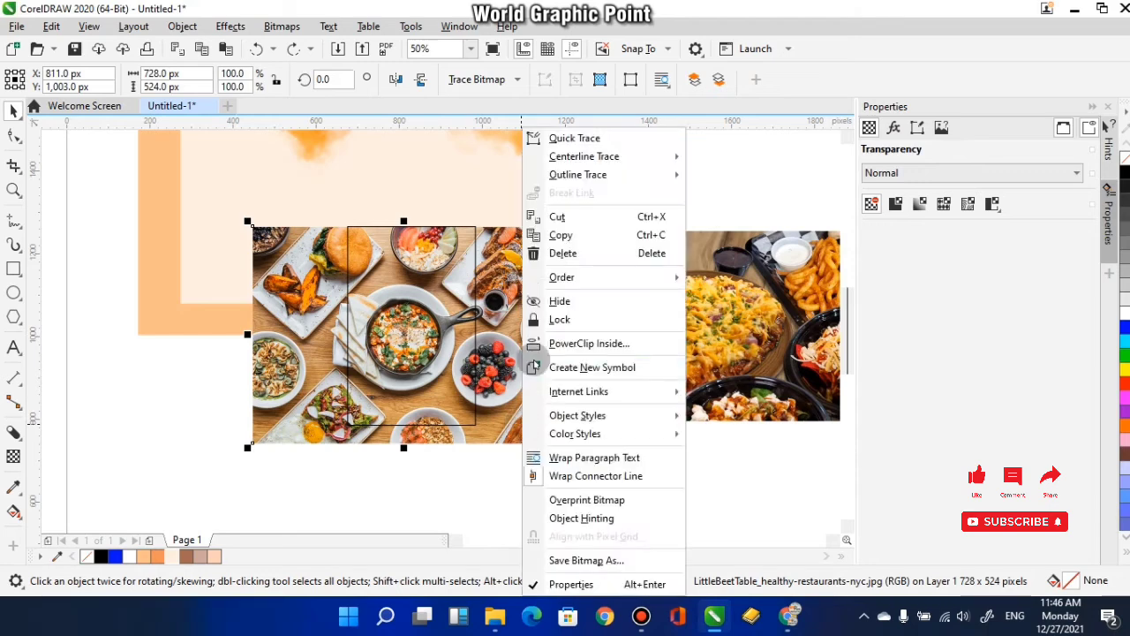
pyautogui.click(569, 344)
pyautogui.click(468, 423)
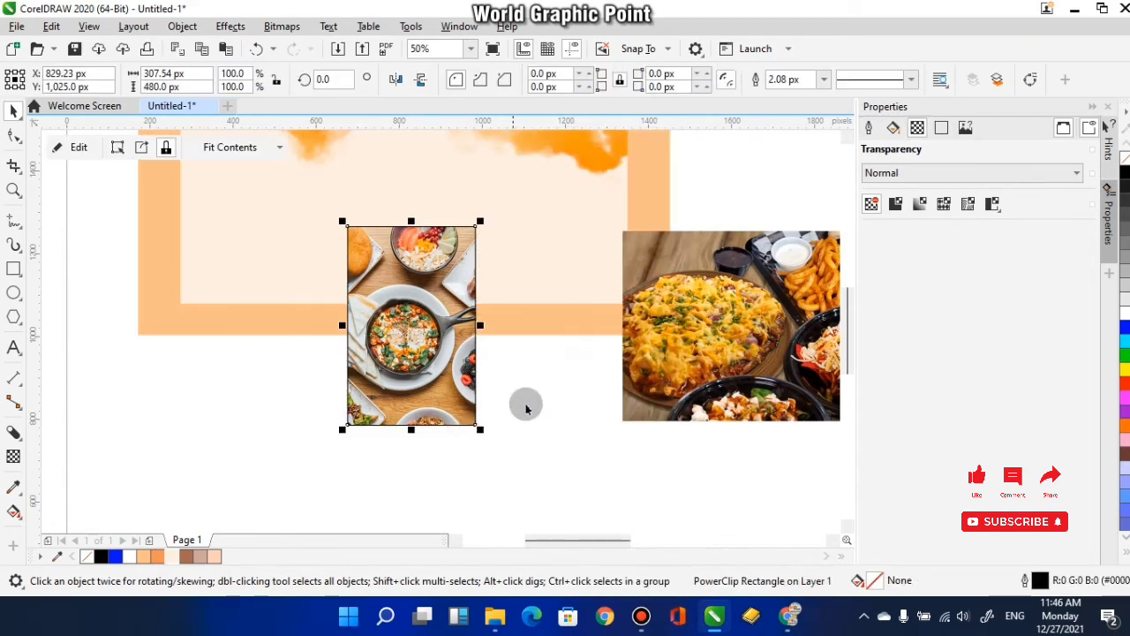
pyautogui.click(525, 407)
# - Remove the outline from the clipped LittleBeetTable photo, cancelling any change to the document defaults
pyautogui.moveTo(414, 339); pyautogui.dragTo(445, 384)
pyautogui.click(1073, 207)
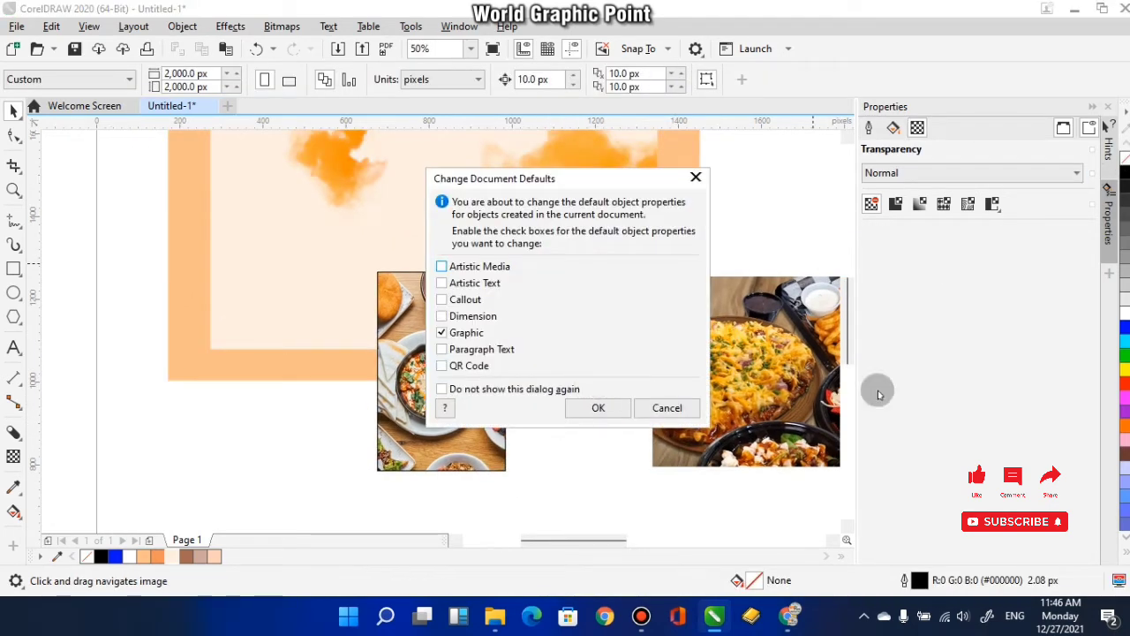
pyautogui.click(693, 404)
pyautogui.click(415, 421)
pyautogui.rightClick(1127, 163)
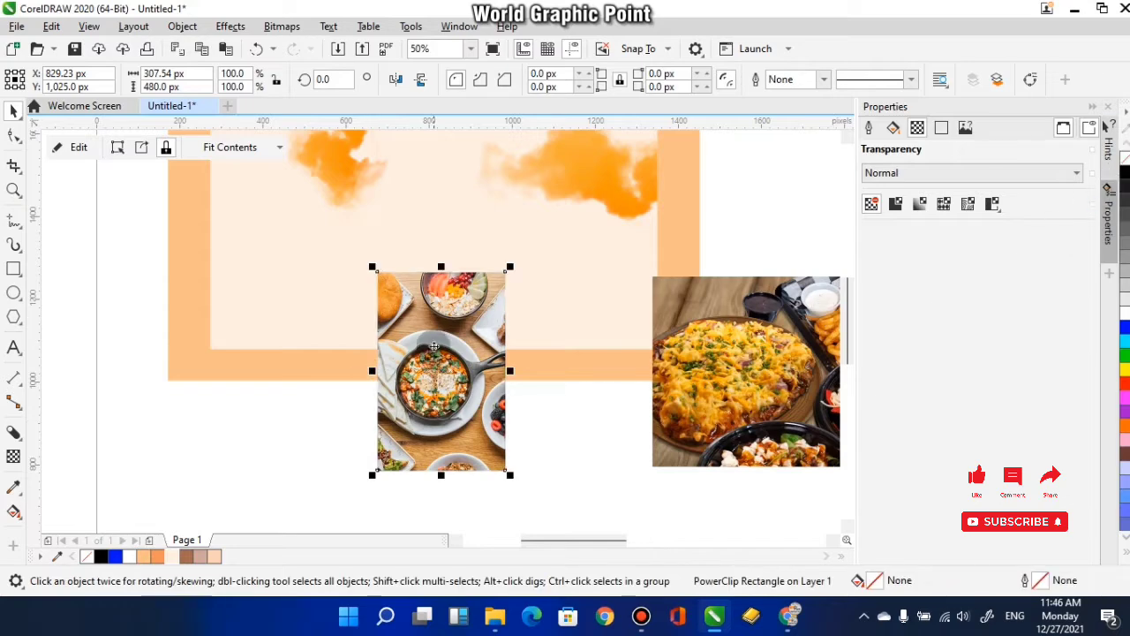
# - Move the clipped LittleBeetTable photo over the cream inner rectangle and align it to the rectangle's top and left edges
pyautogui.moveTo(434, 344); pyautogui.dragTo(327, 247)
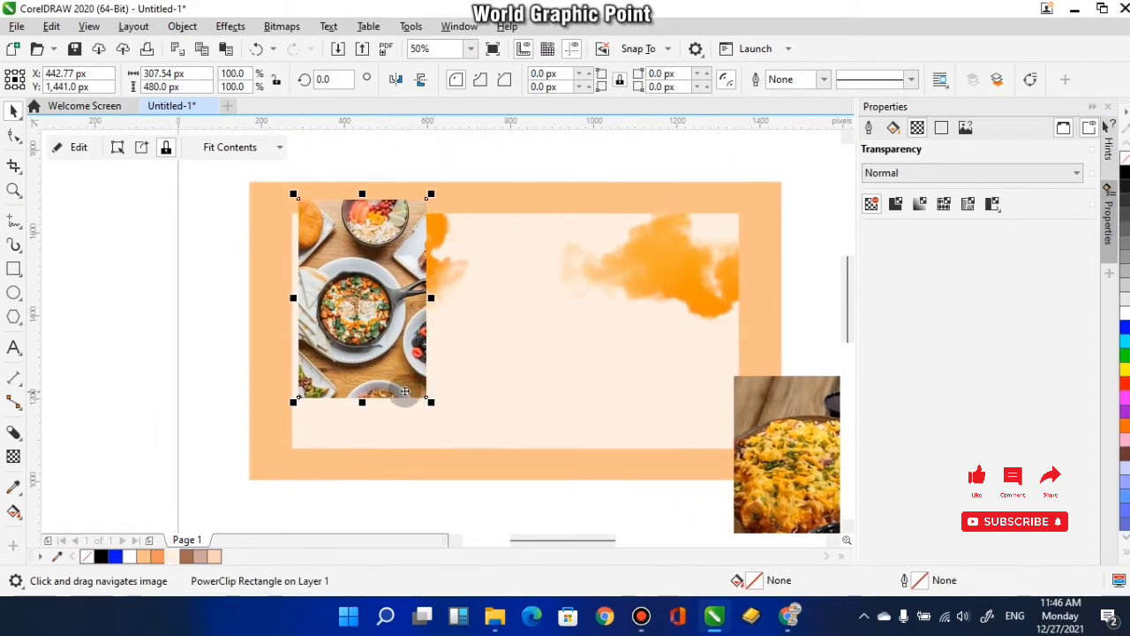
pyautogui.moveTo(363, 372); pyautogui.dragTo(362, 384)
pyautogui.rightClick(374, 359)
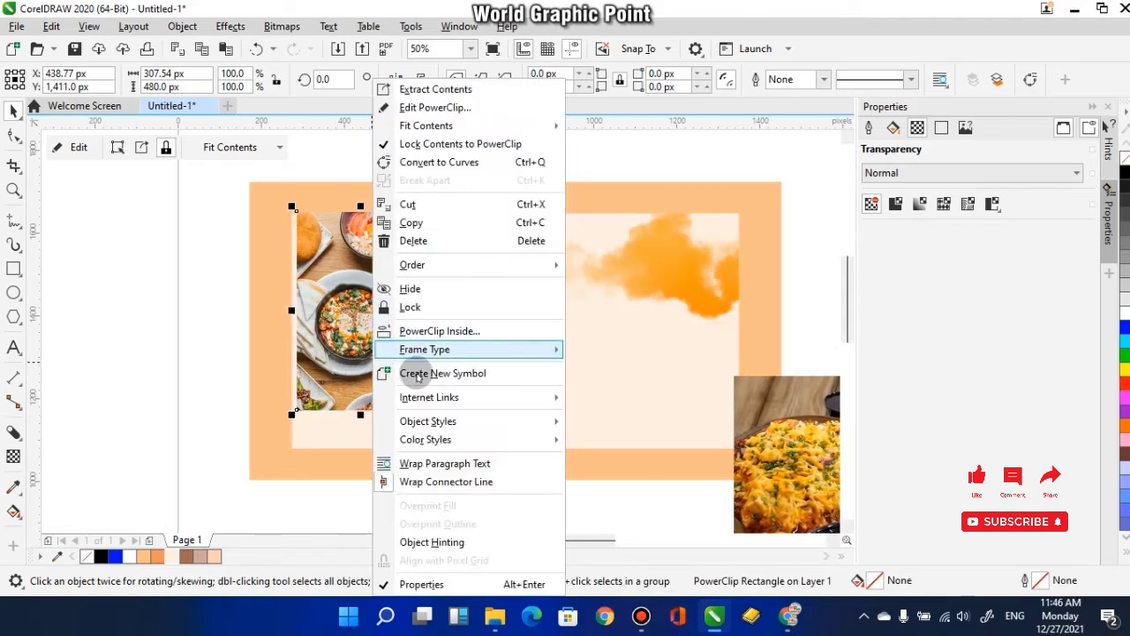
pyautogui.click(647, 352)
pyautogui.click(494, 320)
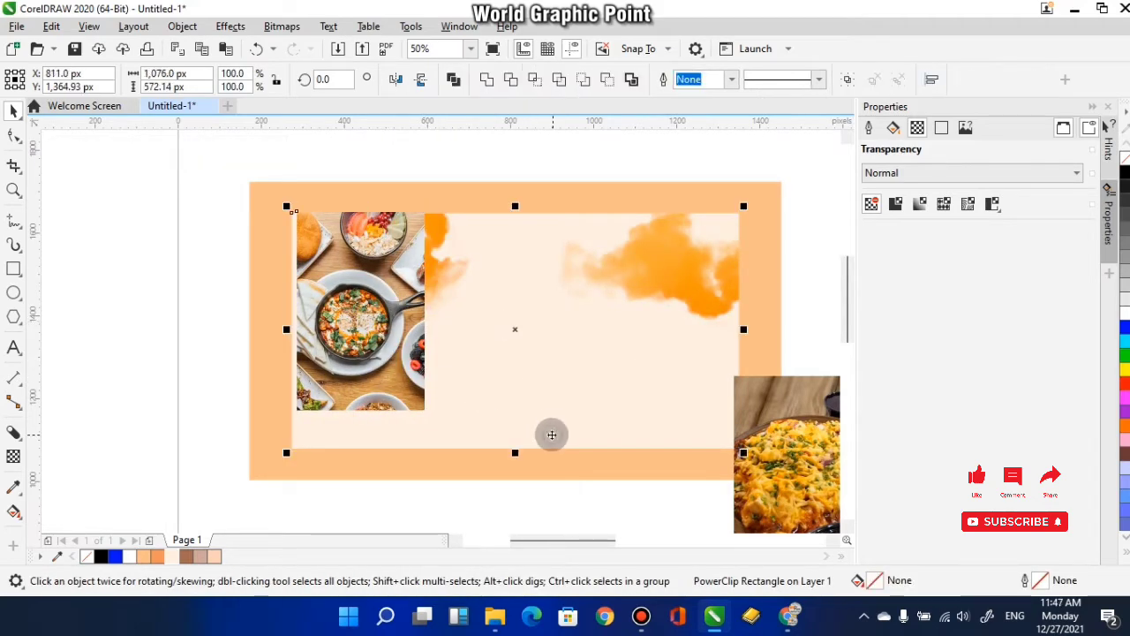
pyautogui.press('t')
pyautogui.press('l')
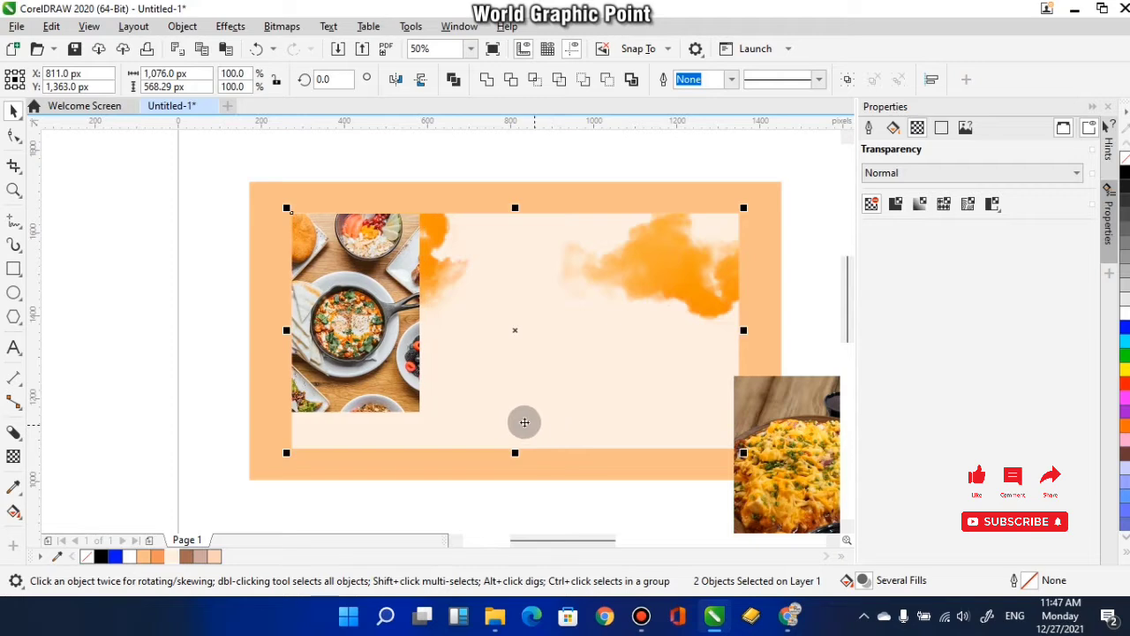
# - Nudge the clipped LittleBeetTable photo right along the inner rectangle's upper edge to X 516.77 px
pyautogui.click(140, 343)
pyautogui.click(379, 337)
pyautogui.press('Right')
pyautogui.press('Right')
pyautogui.press('Right')
pyautogui.press('Right')
pyautogui.press('Right')
pyautogui.press('Right')
pyautogui.press('Right')
pyautogui.press('Right')
pyautogui.press('Right')
pyautogui.press('Right')
pyautogui.press('Right')
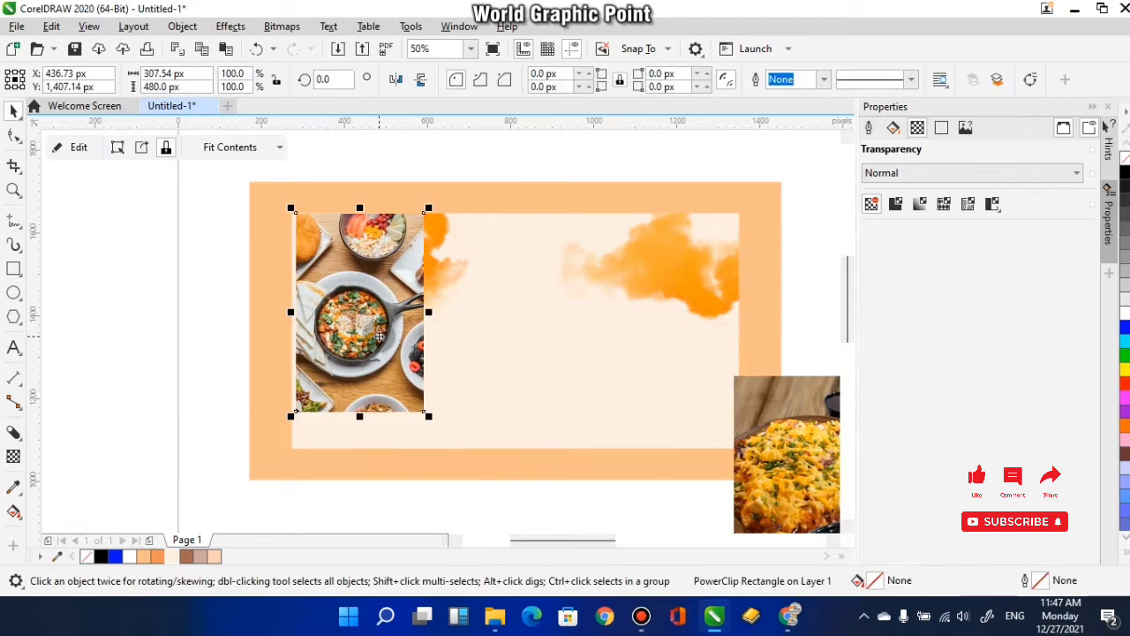
pyautogui.press('Left')
pyautogui.press('Left')
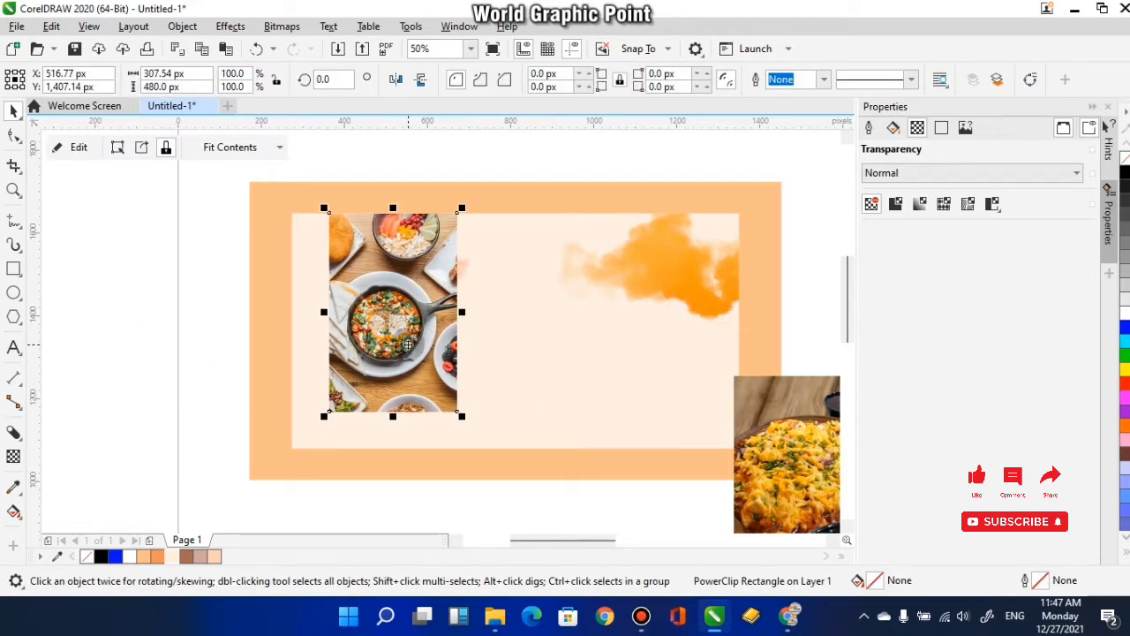
# - Try PowerClipping the LittleBeetTable photo frame inside the cream inner rectangle, and undo it
pyautogui.rightClick(408, 345)
pyautogui.click(477, 332)
pyautogui.click(523, 406)
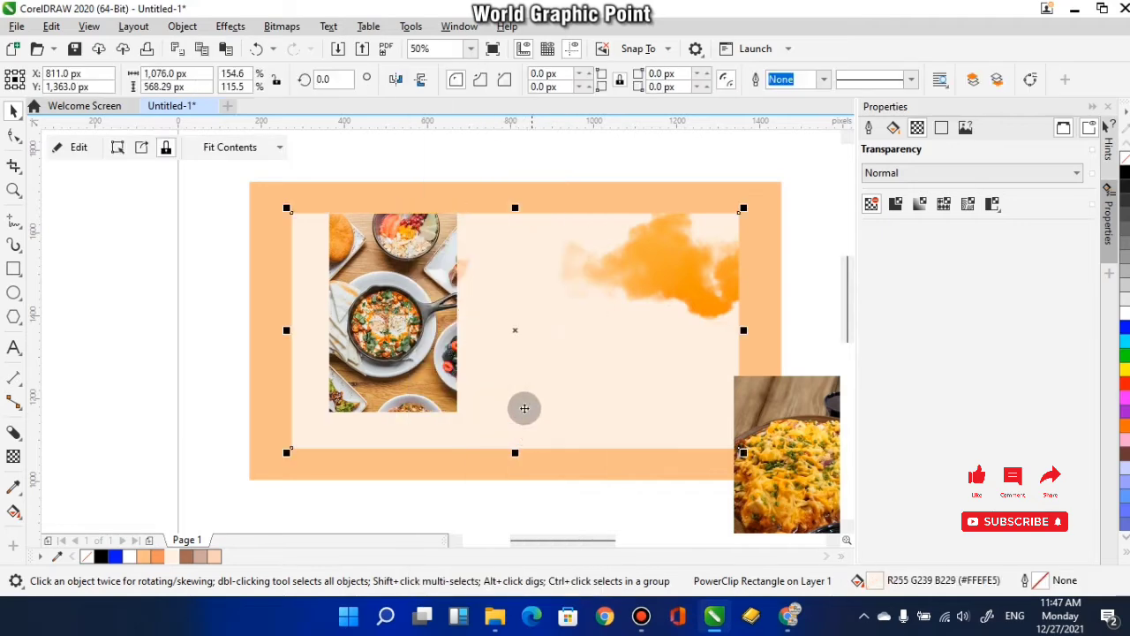
pyautogui.moveTo(554, 424); pyautogui.dragTo(463, 378)
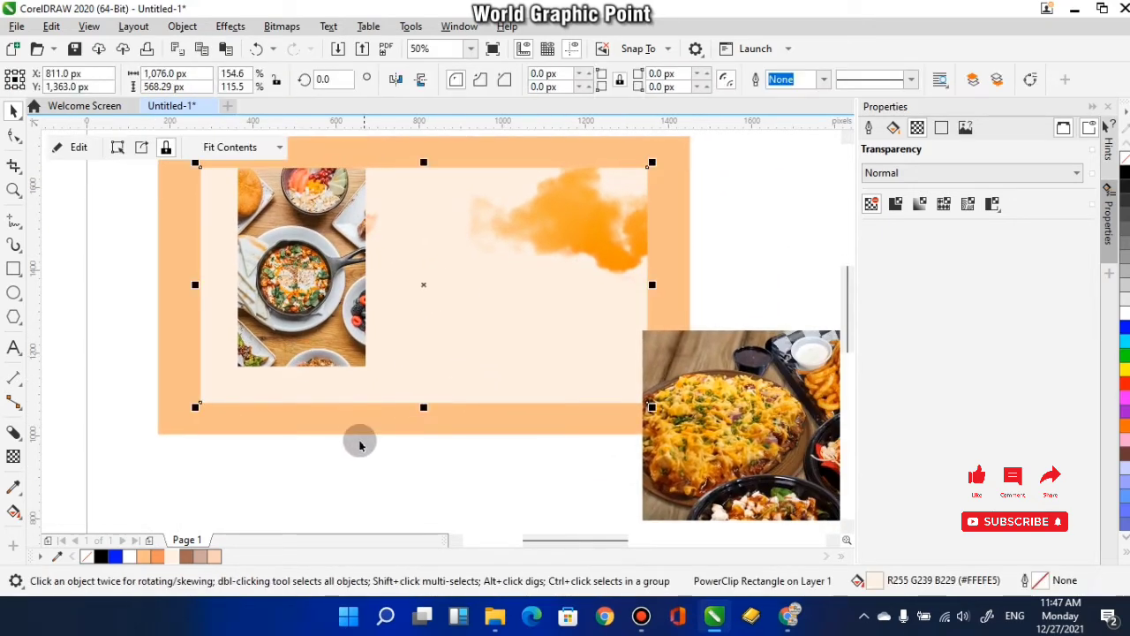
pyautogui.hotkey('ctrl', 'z')
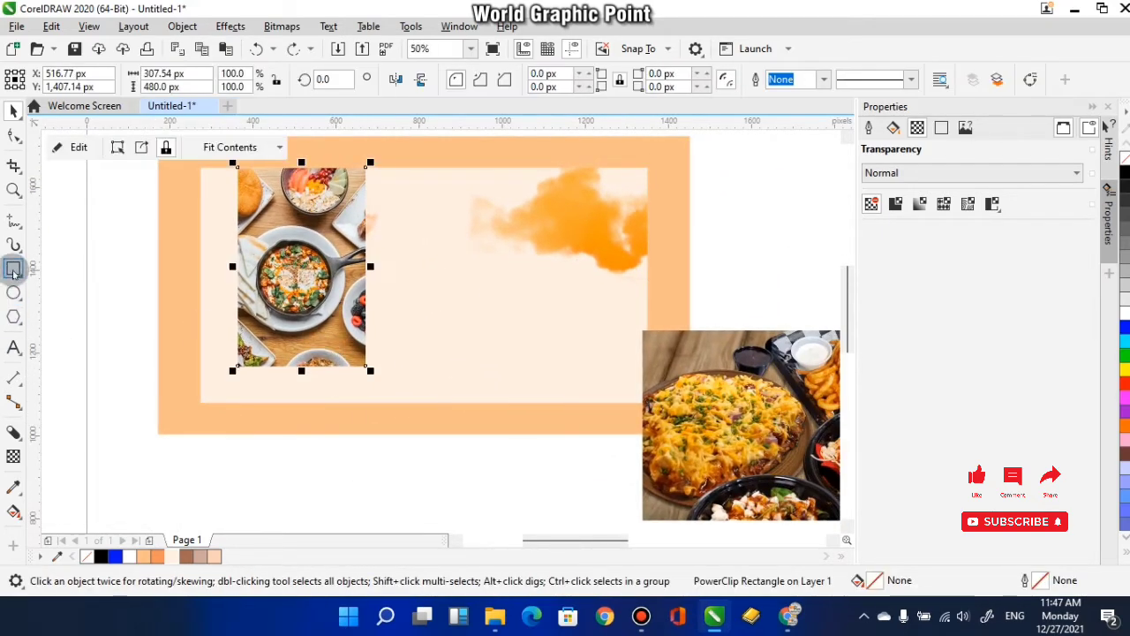
# - Draw a 307.54 × 480 px rectangle matching the LittleBeetTable photo frame and move it to the right half of the inner rectangle
pyautogui.click(13, 268)
pyautogui.moveTo(236, 170); pyautogui.dragTo(367, 367)
pyautogui.moveTo(366, 366); pyautogui.dragTo(387, 382)
pyautogui.click(13, 111)
pyautogui.moveTo(450, 319); pyautogui.dragTo(416, 311)
pyautogui.click(355, 341)
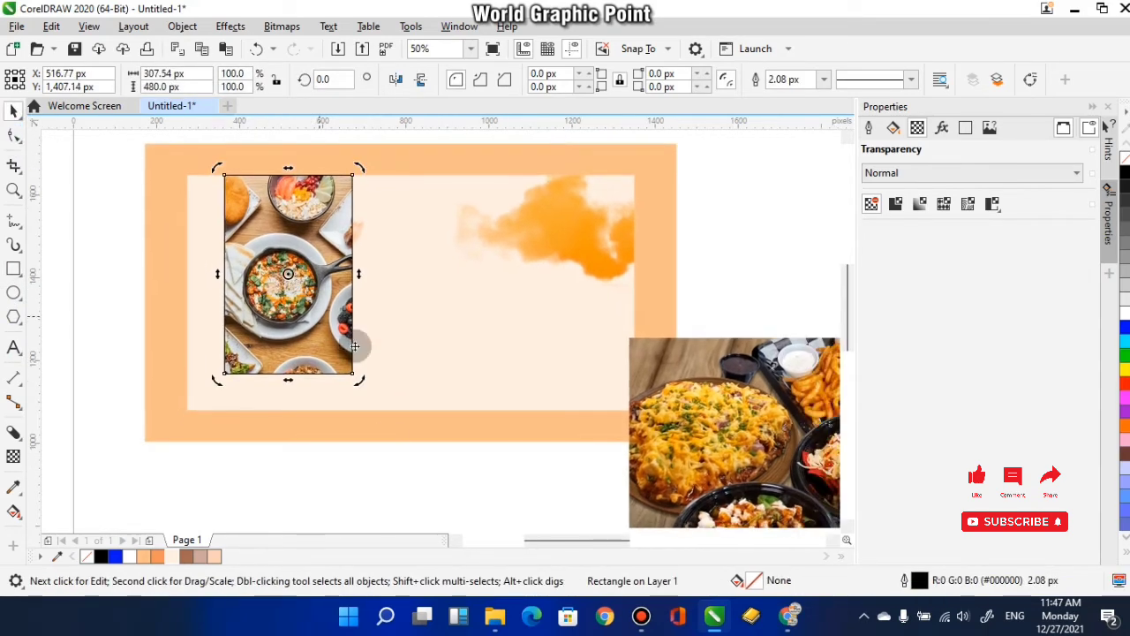
pyautogui.click(324, 337)
pyautogui.moveTo(340, 318); pyautogui.dragTo(522, 383)
# - PowerClip the framed LittleBeetTable photo inside the cream inner rectangle
pyautogui.click(313, 310)
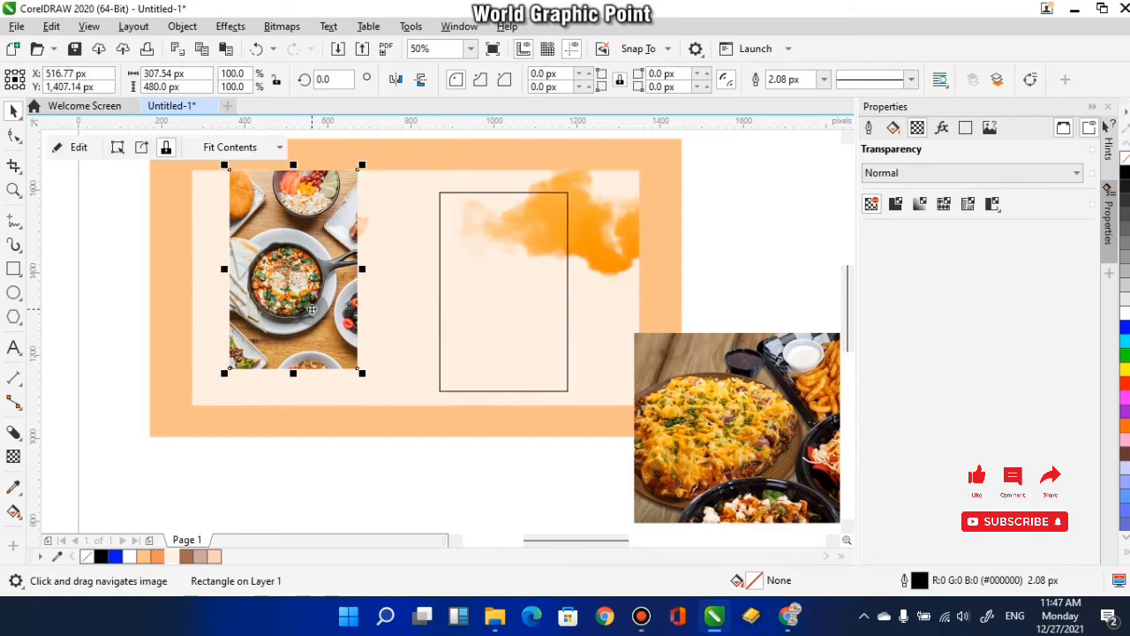
pyautogui.rightClick(312, 310)
pyautogui.click(371, 331)
pyautogui.click(381, 306)
pyautogui.moveTo(508, 474); pyautogui.dragTo(447, 456)
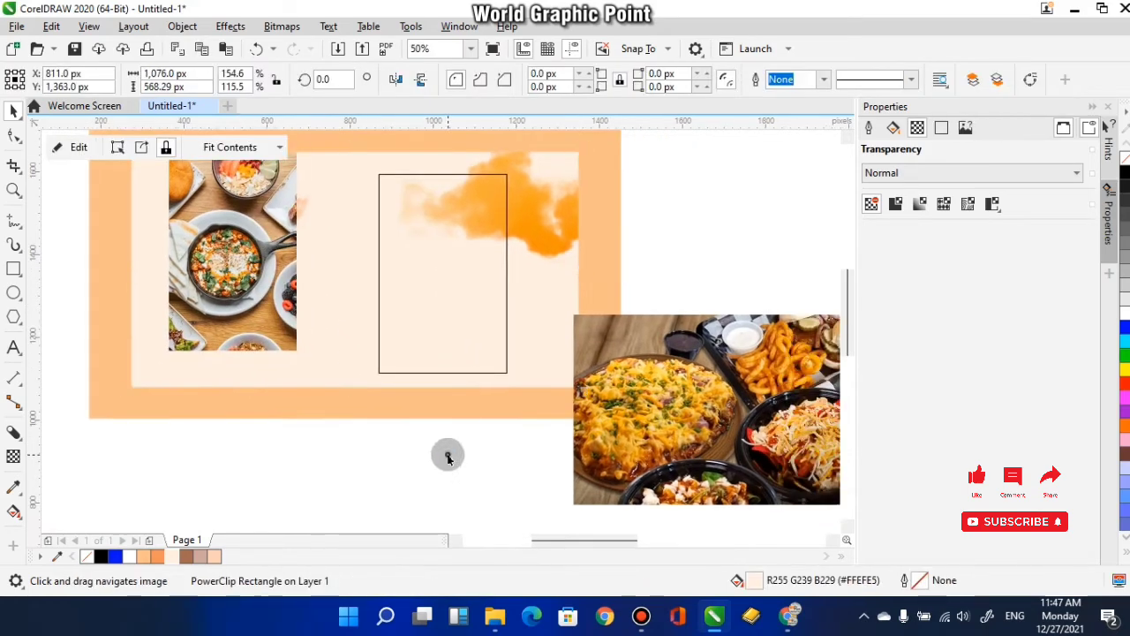
# - PowerClip the MH-food-mobile-001-1 photo inside the empty portrait rectangle on the banner's right half
pyautogui.click(506, 370)
pyautogui.moveTo(458, 343); pyautogui.dragTo(395, 336)
pyautogui.click(593, 396)
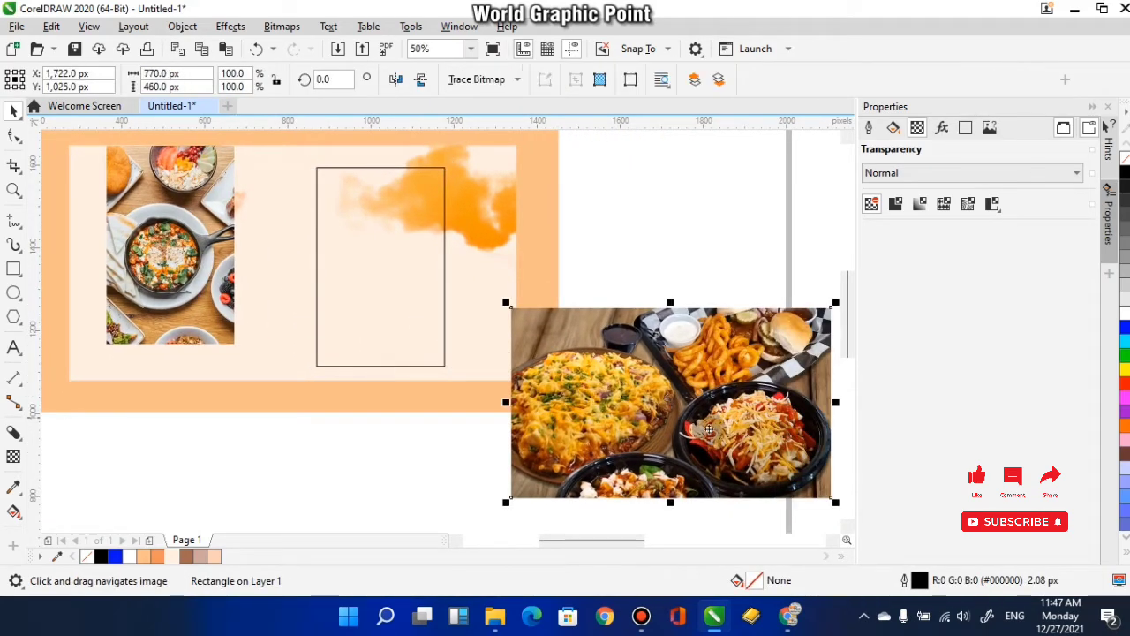
pyautogui.moveTo(704, 445); pyautogui.dragTo(654, 430)
pyautogui.rightClick(629, 415)
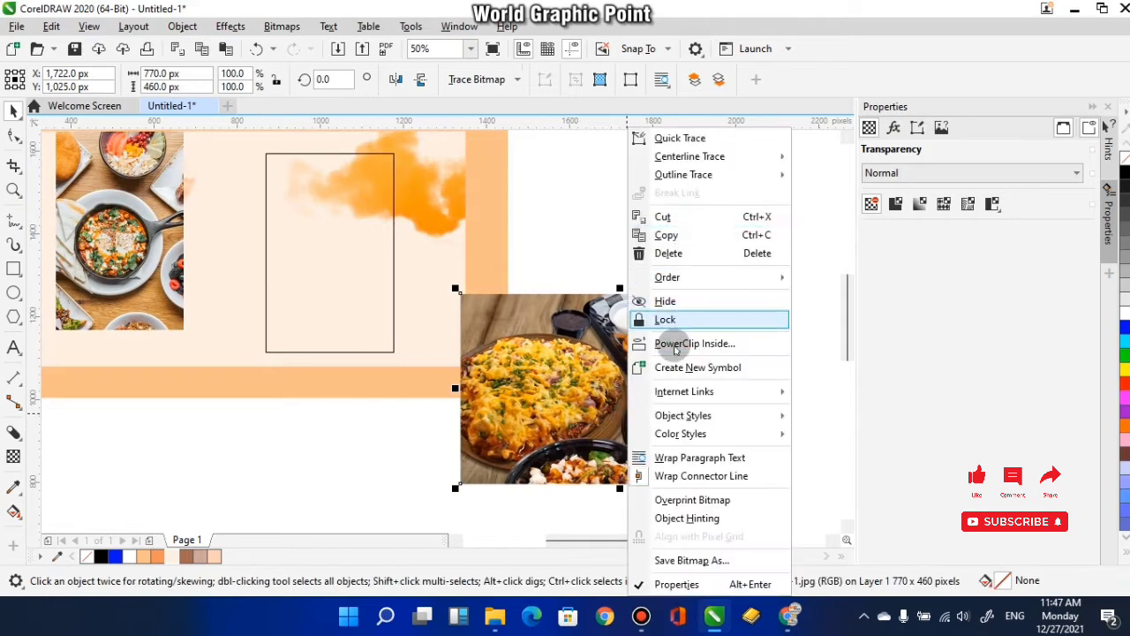
pyautogui.click(677, 344)
pyautogui.click(330, 265)
# - Edit the MH-food photo's PowerClip contents, enlarge the photo to 108.1%, nudge it left to X 1,002.73 px, and finish editing
pyautogui.moveTo(237, 375); pyautogui.dragTo(356, 411)
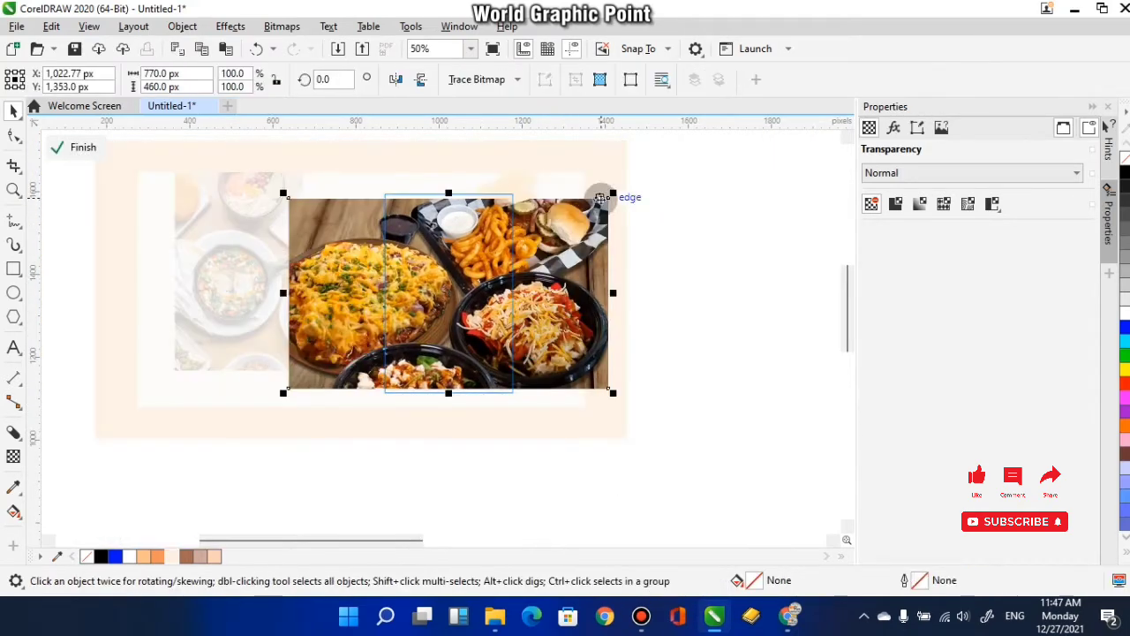
pyautogui.moveTo(609, 196); pyautogui.dragTo(626, 185)
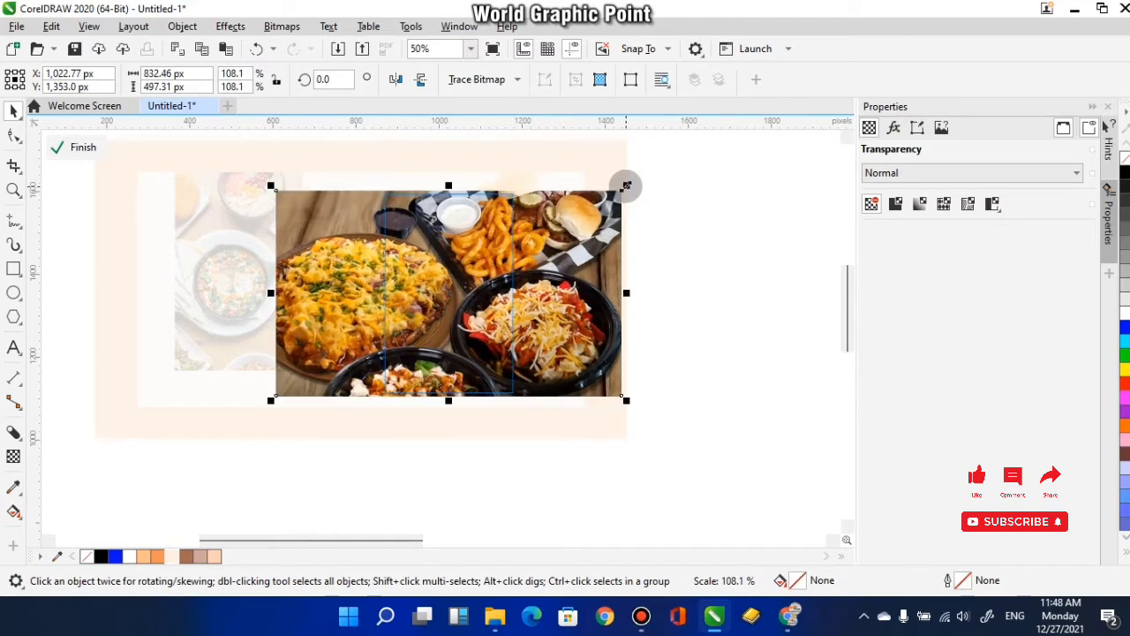
pyautogui.press('Left')
pyautogui.press('Left')
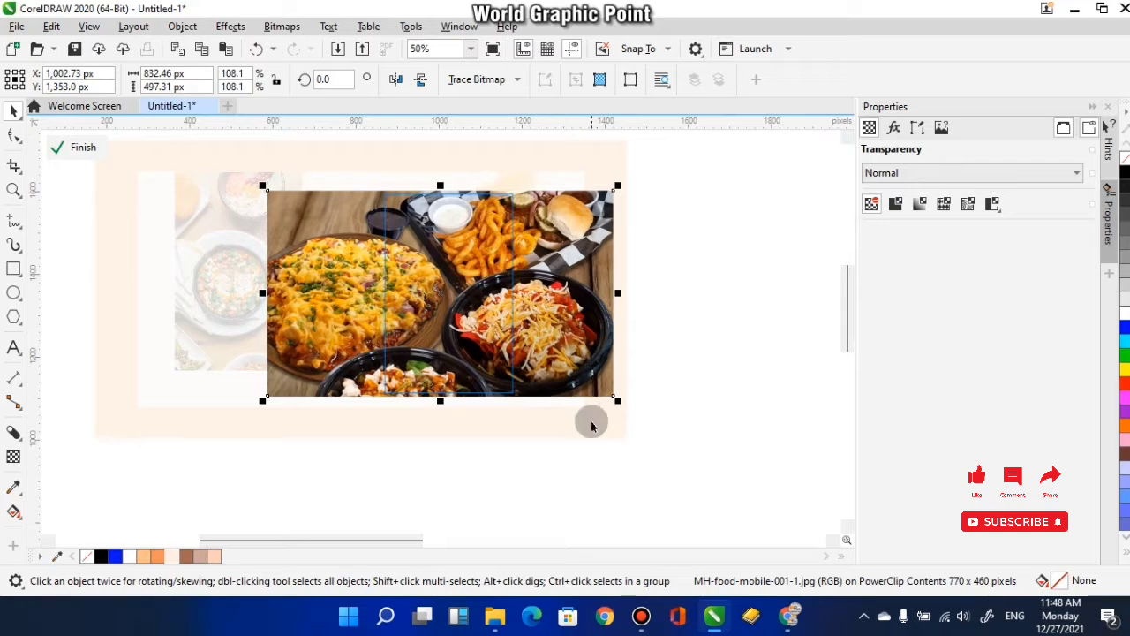
pyautogui.click(592, 425)
pyautogui.click(451, 408)
pyautogui.click(77, 147)
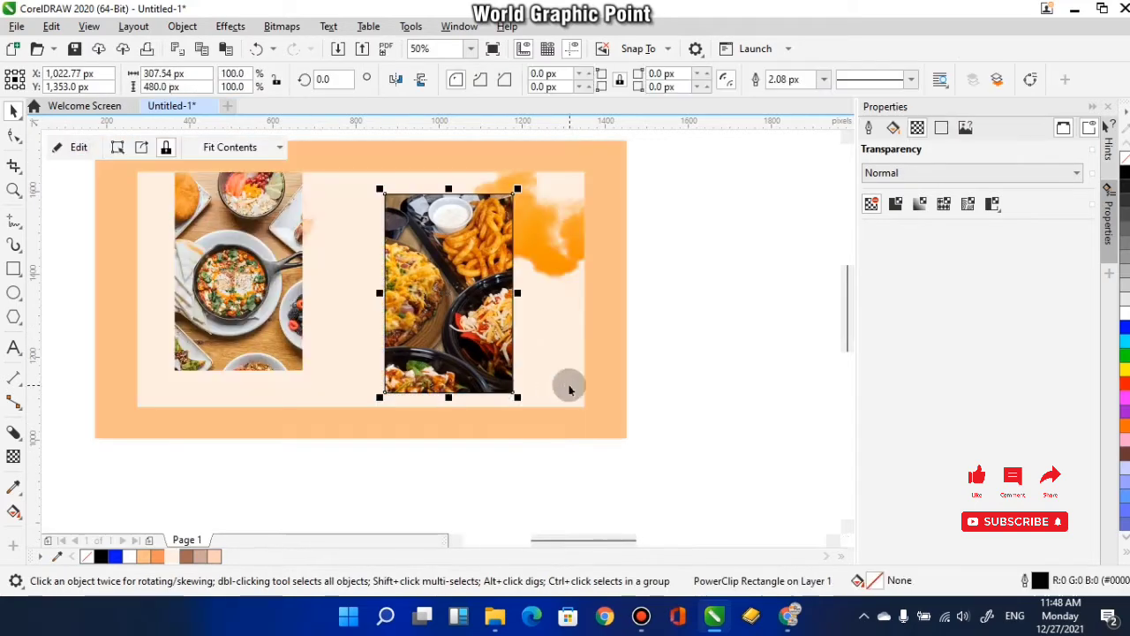
# - Remove the clipped MH-food photo's outline and move the photo down and right, aligned to the inner rectangle's lower edge
pyautogui.click(739, 365)
pyautogui.click(466, 287)
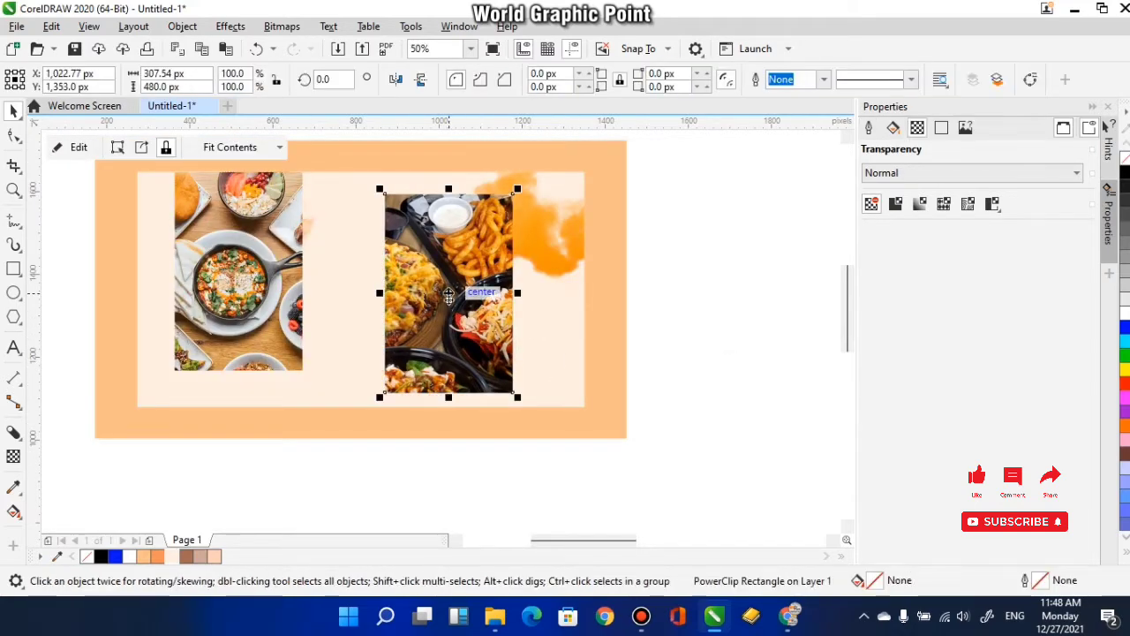
pyautogui.moveTo(466, 287); pyautogui.dragTo(482, 328)
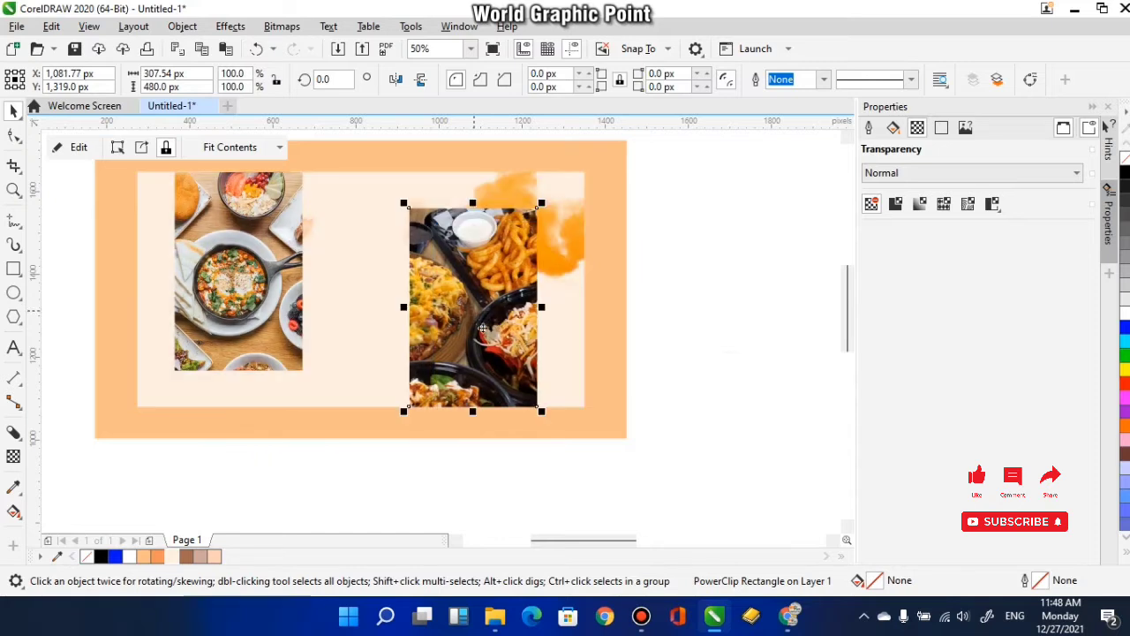
pyautogui.keyDown('shift'); pyautogui.click(560, 400); pyautogui.keyUp('shift')
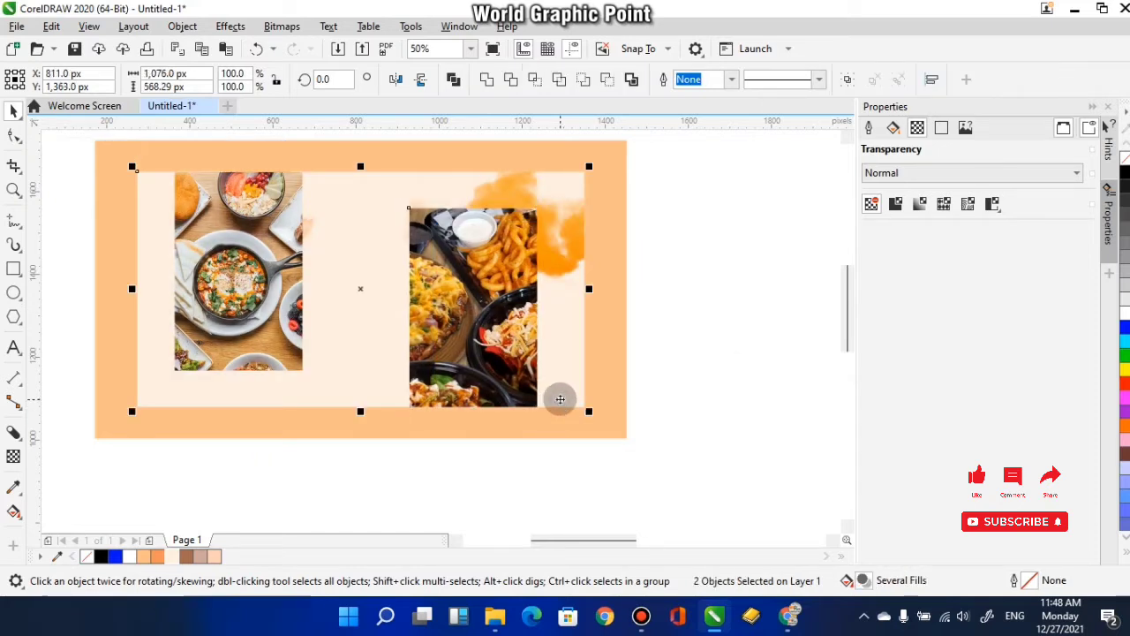
pyautogui.click(731, 430)
# - Nudge the clipped MH-food photo right along the inner rectangle's lower edge to X 1,111.77 px
pyautogui.moveTo(501, 377); pyautogui.dragTo(519, 377)
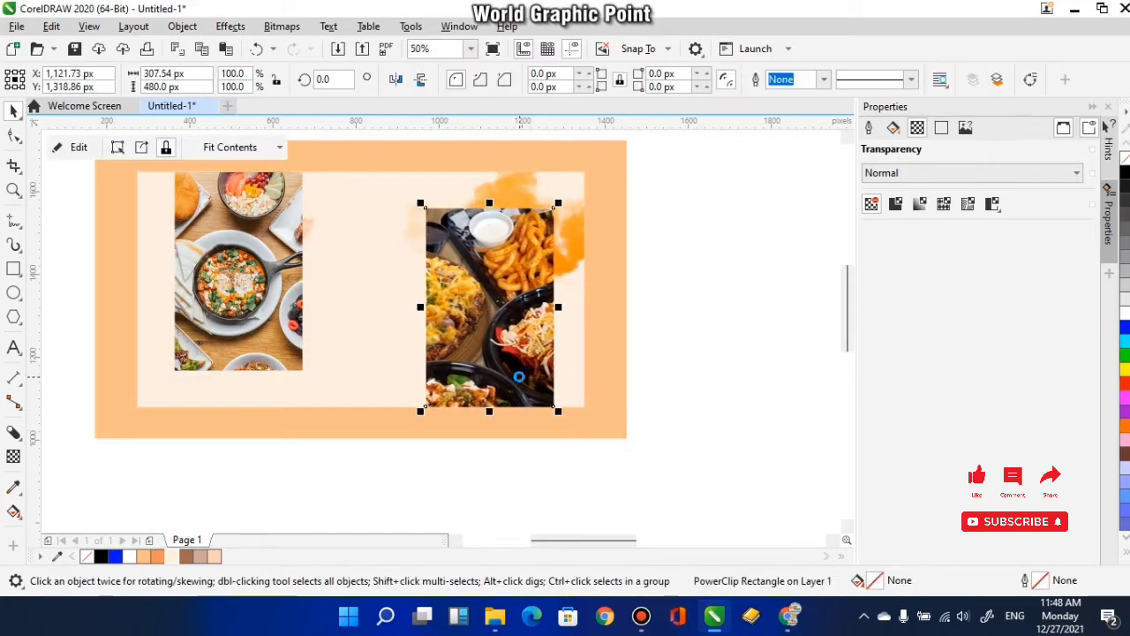
pyautogui.press('Right')
pyautogui.press('Right')
pyautogui.press('Right')
pyautogui.press('Left')
pyautogui.press('Left')
pyautogui.press('Left')
pyautogui.press('Left')
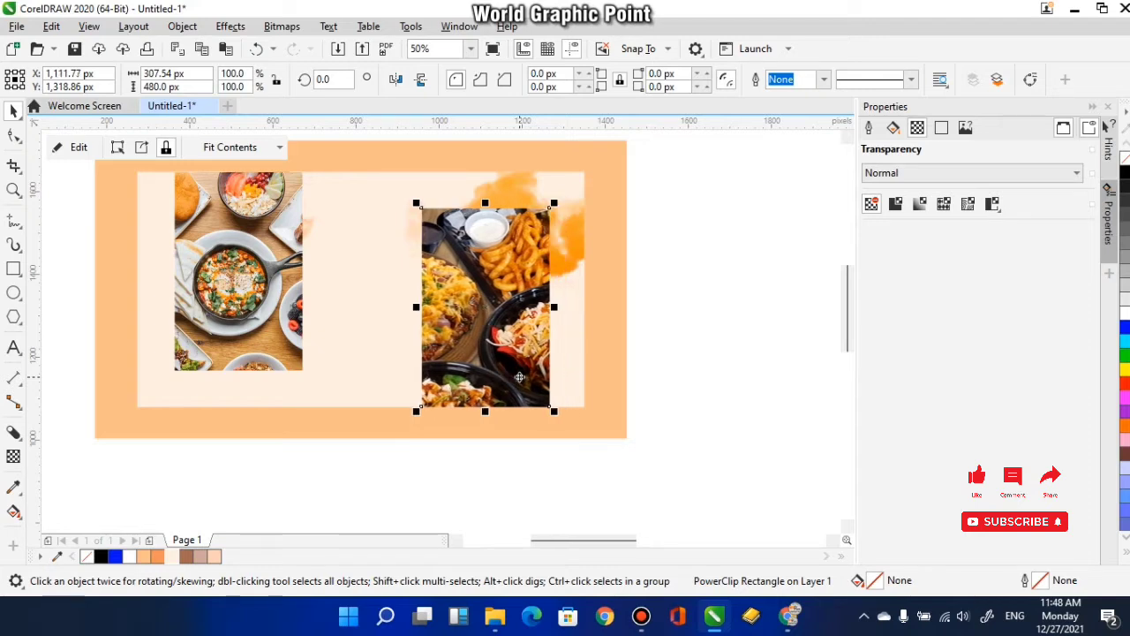
# - Edit the inner rectangle's PowerClip contents, move the left orange cloud right to extend beyond the left photo, and finish editing
pyautogui.click(691, 364)
pyautogui.moveTo(450, 354); pyautogui.dragTo(490, 369)
pyautogui.click(351, 401)
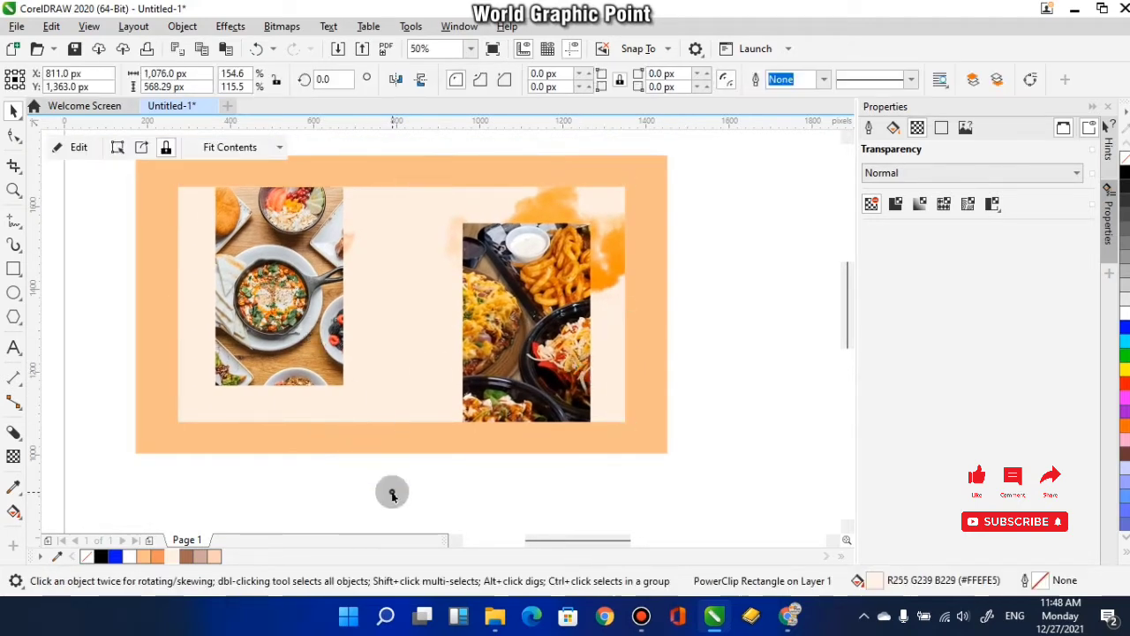
pyautogui.click(391, 495)
pyautogui.click(323, 415)
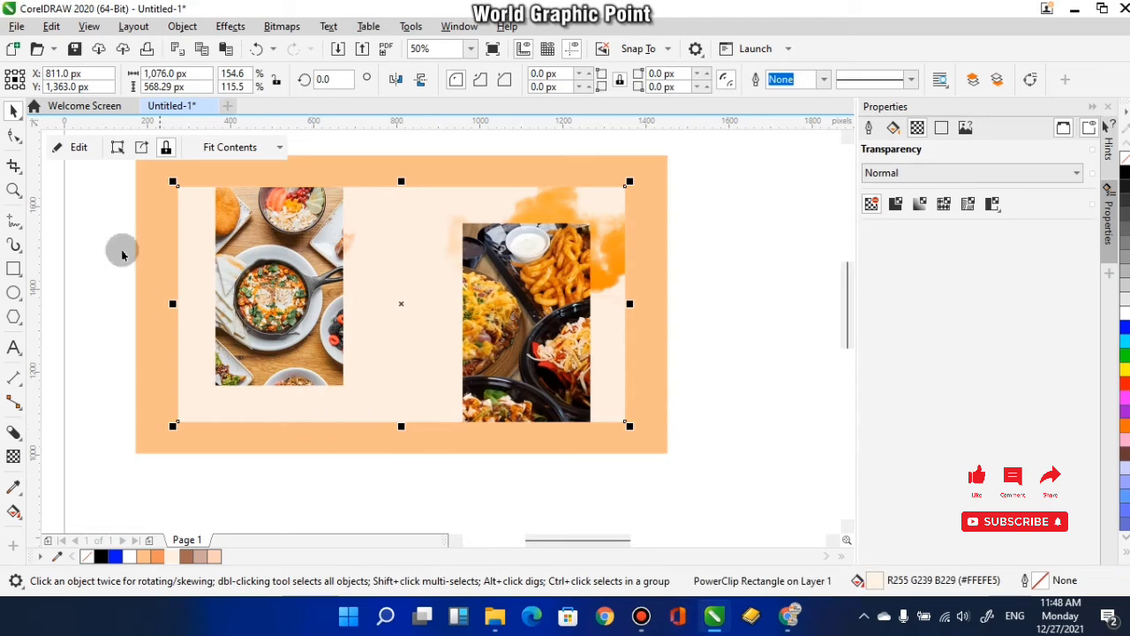
pyautogui.click(292, 163)
pyautogui.moveTo(286, 157); pyautogui.dragTo(318, 160)
pyautogui.click(387, 455)
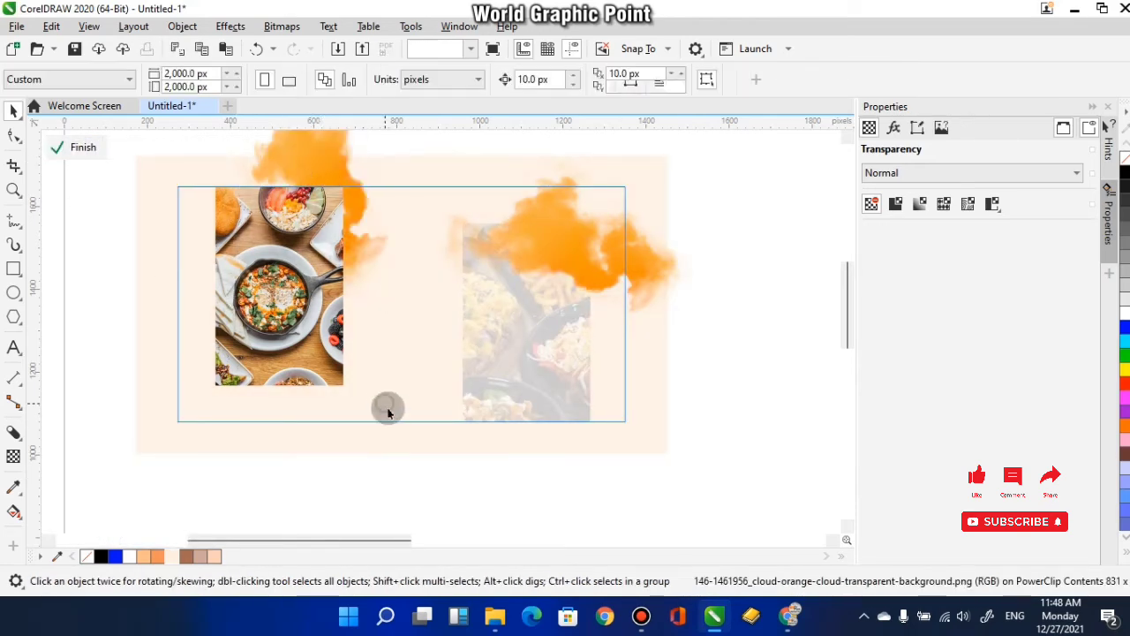
pyautogui.click(82, 149)
# - Add the artistic text "SUPER BIG" starting in the gap between the two food photos
pyautogui.click(437, 465)
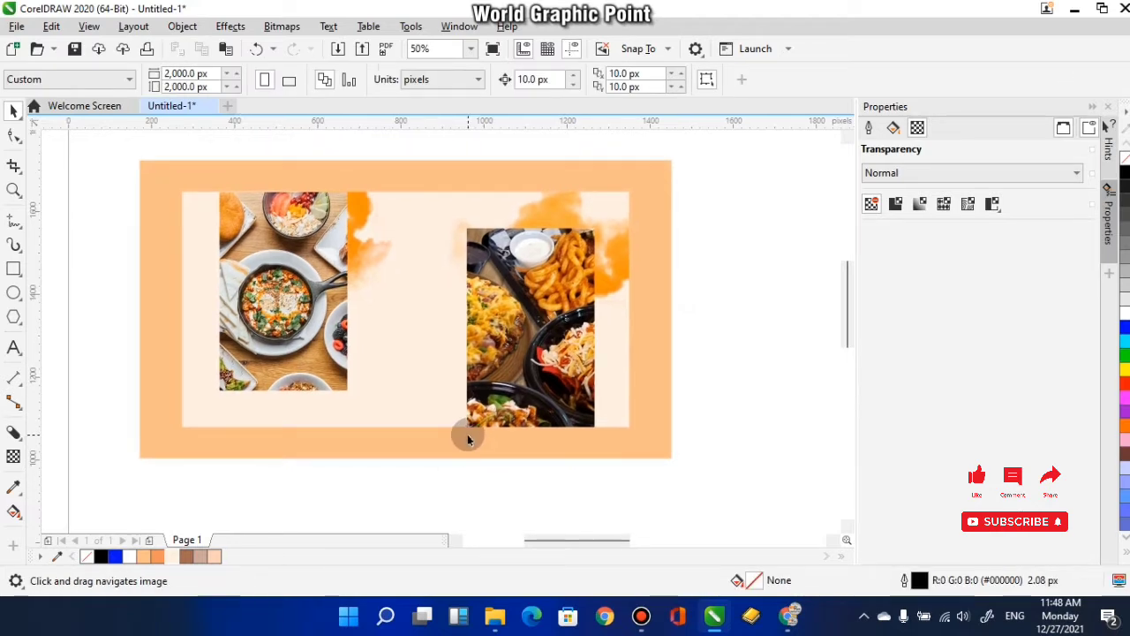
pyautogui.moveTo(443, 393); pyautogui.dragTo(447, 394)
pyautogui.moveTo(360, 323); pyautogui.dragTo(372, 327)
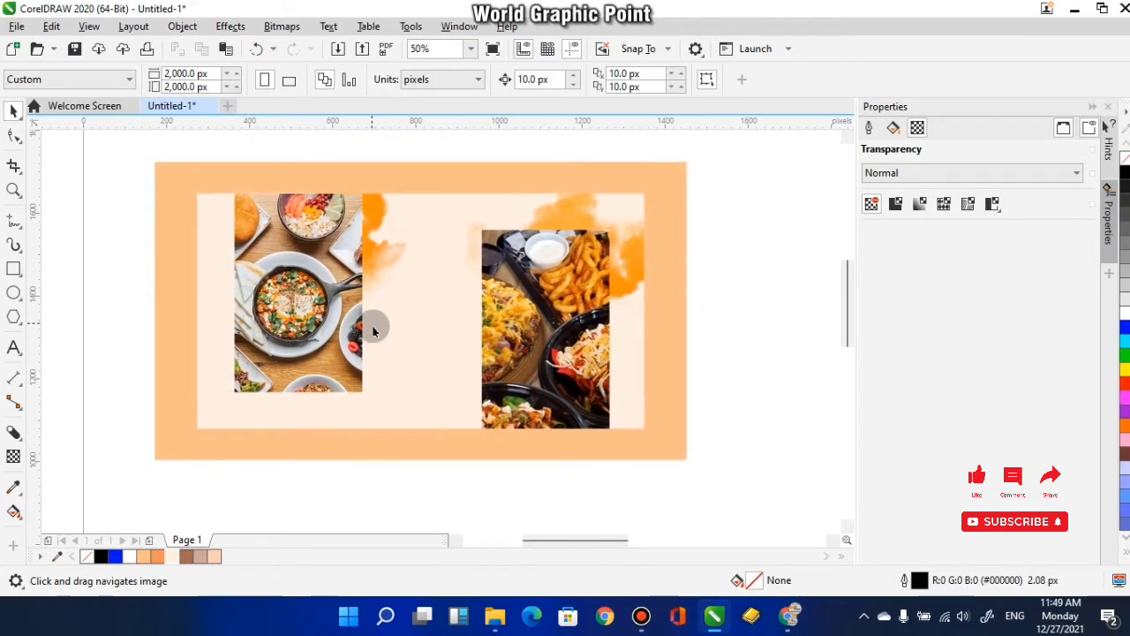
pyautogui.moveTo(505, 350); pyautogui.dragTo(505, 349)
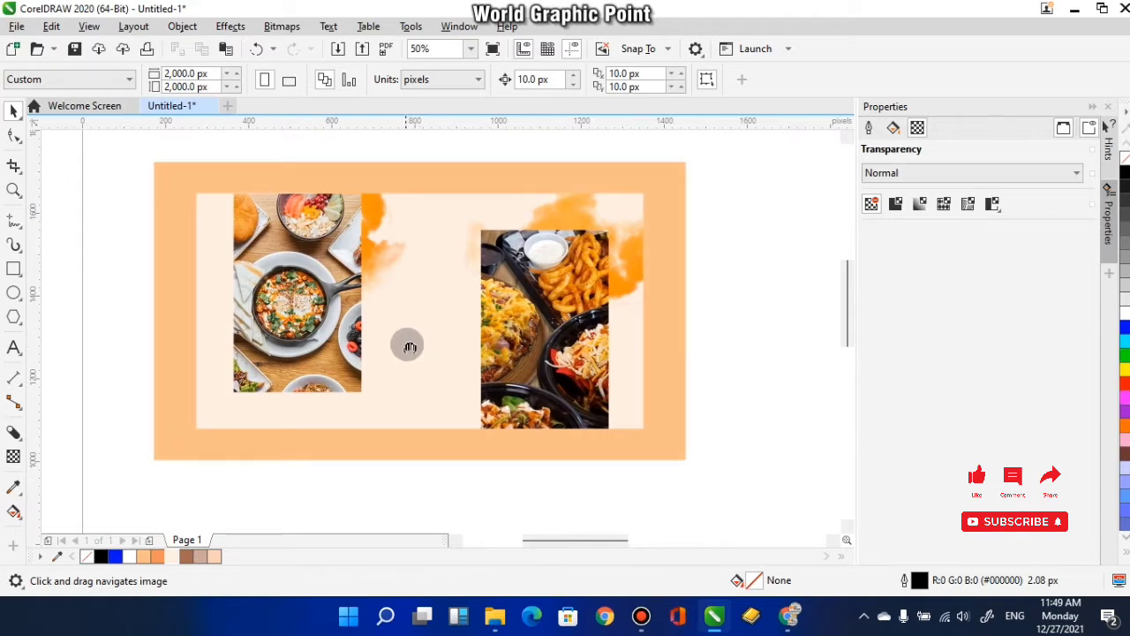
pyautogui.moveTo(409, 346); pyautogui.dragTo(412, 347)
pyautogui.press('F8')
pyautogui.click(391, 281)
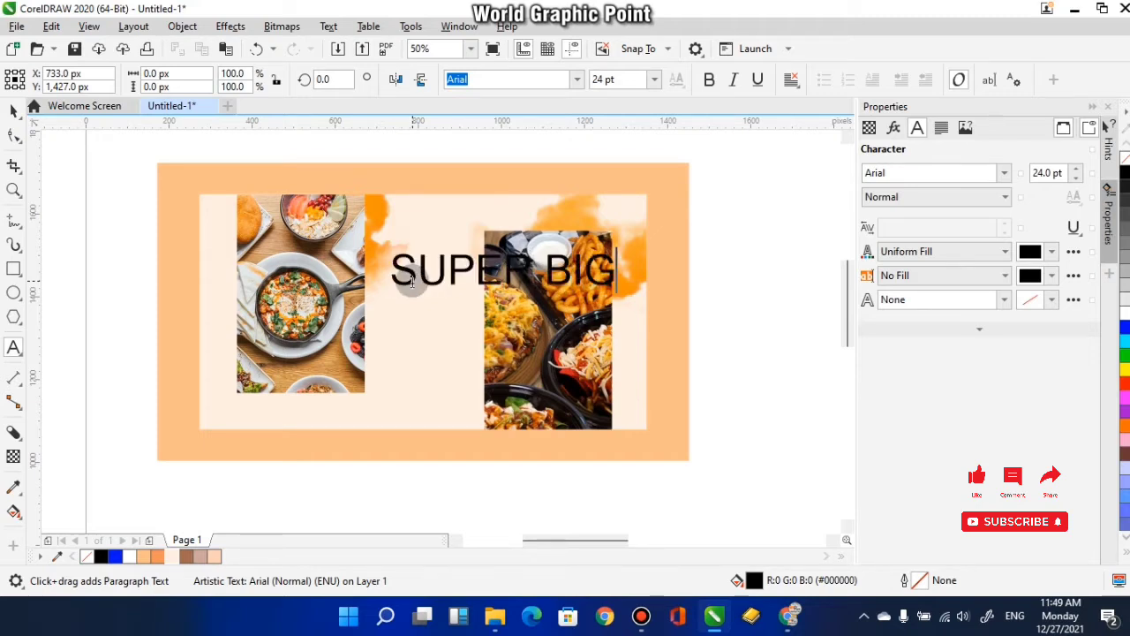
# - Scale the SUPER BIG text down to 10.119 pt and fill it with brown #A06753
pyautogui.click(14, 111)
pyautogui.moveTo(618, 250); pyautogui.dragTo(603, 268)
pyautogui.scroll(2, 473, 335)
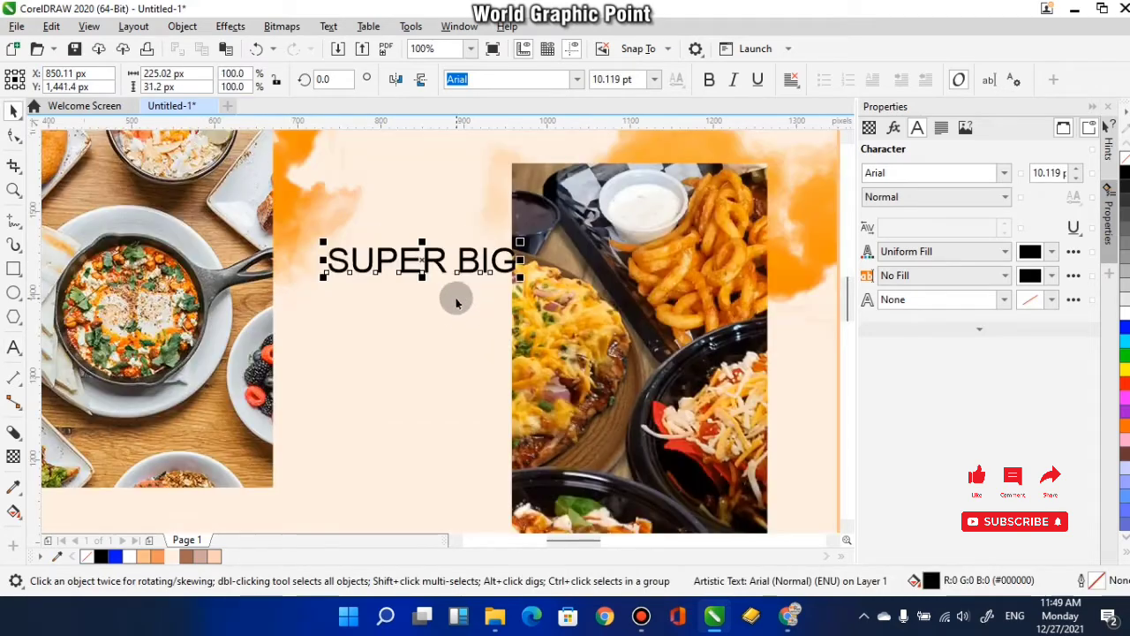
pyautogui.click(187, 556)
# - Set the SUPER BIG text's font to Swis721 BT Bold
pyautogui.hscroll(-1, 416, 404)
pyautogui.hscroll(3, 480, 277)
pyautogui.click(573, 80)
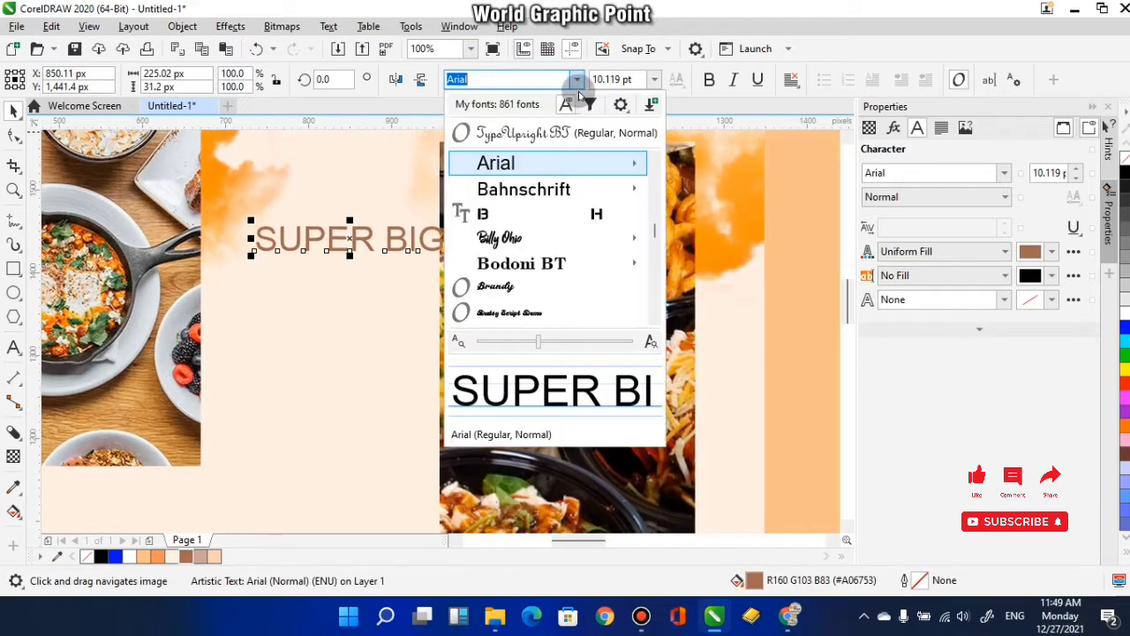
pyautogui.moveTo(575, 162)
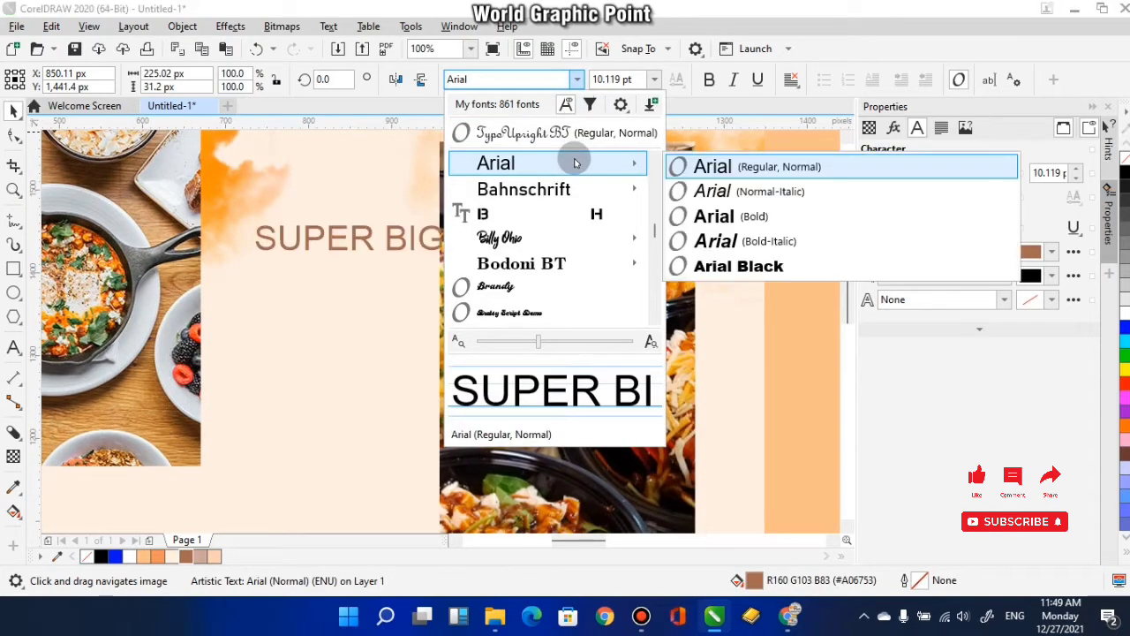
pyautogui.moveTo(568, 272)
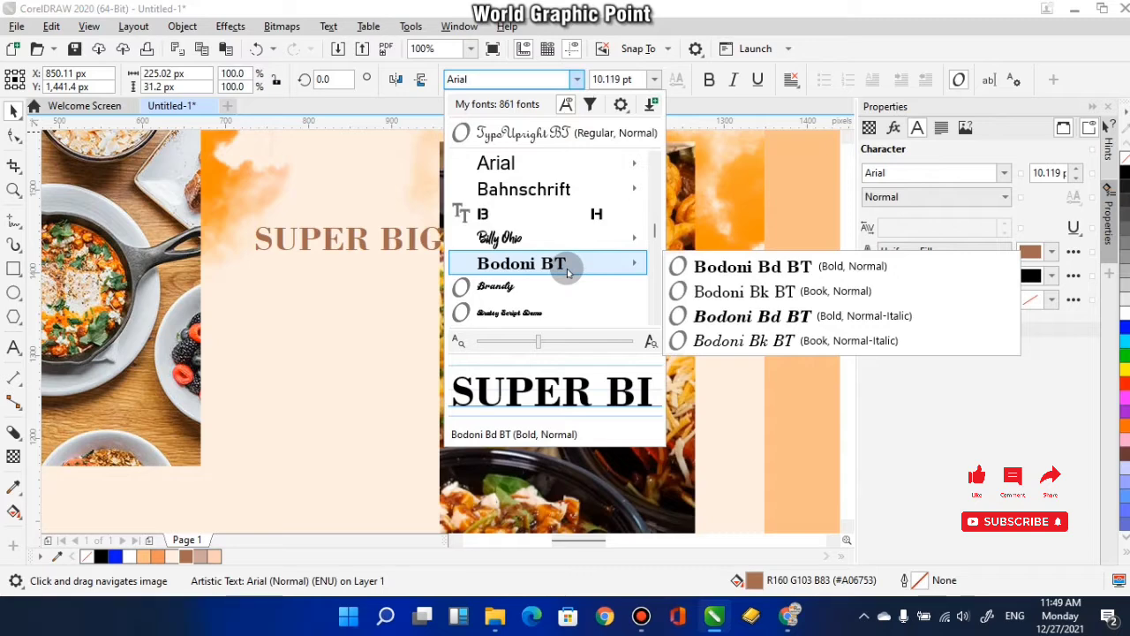
pyautogui.scroll(-1, 560, 285)
pyautogui.scroll(-10, 538, 287)
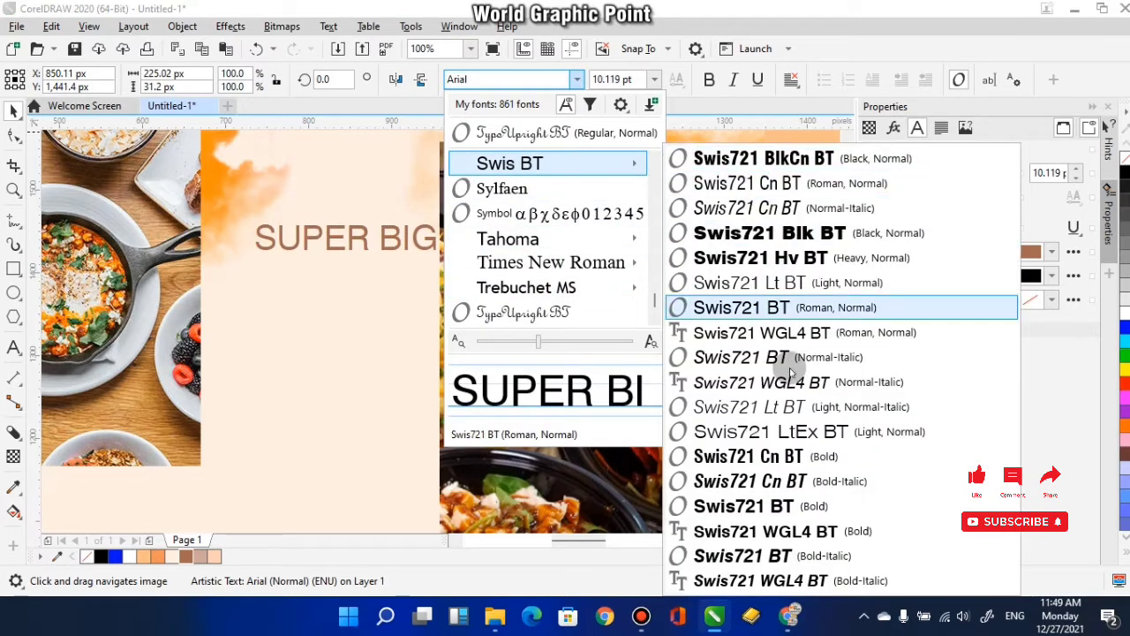
pyautogui.click(795, 505)
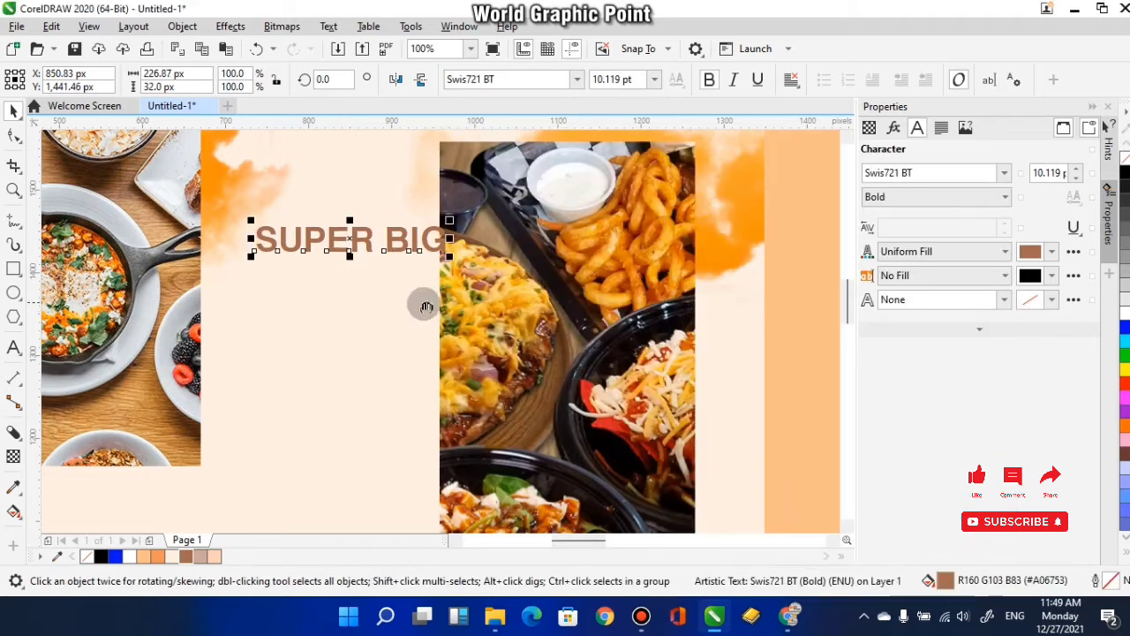
# - Move SUPER BIG down and left into the gap between the photos and scale it down to 9.327 pt
pyautogui.moveTo(424, 305); pyautogui.dragTo(604, 335)
pyautogui.moveTo(531, 269); pyautogui.dragTo(512, 286)
pyautogui.scroll(-2, 512, 286)
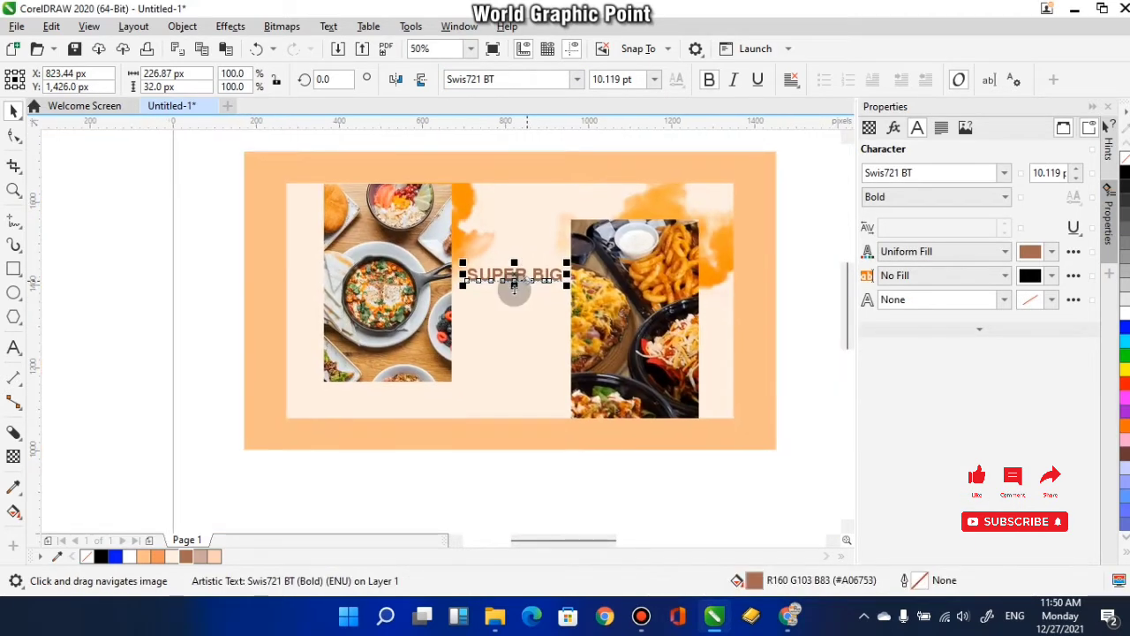
pyautogui.scroll(2, 513, 285)
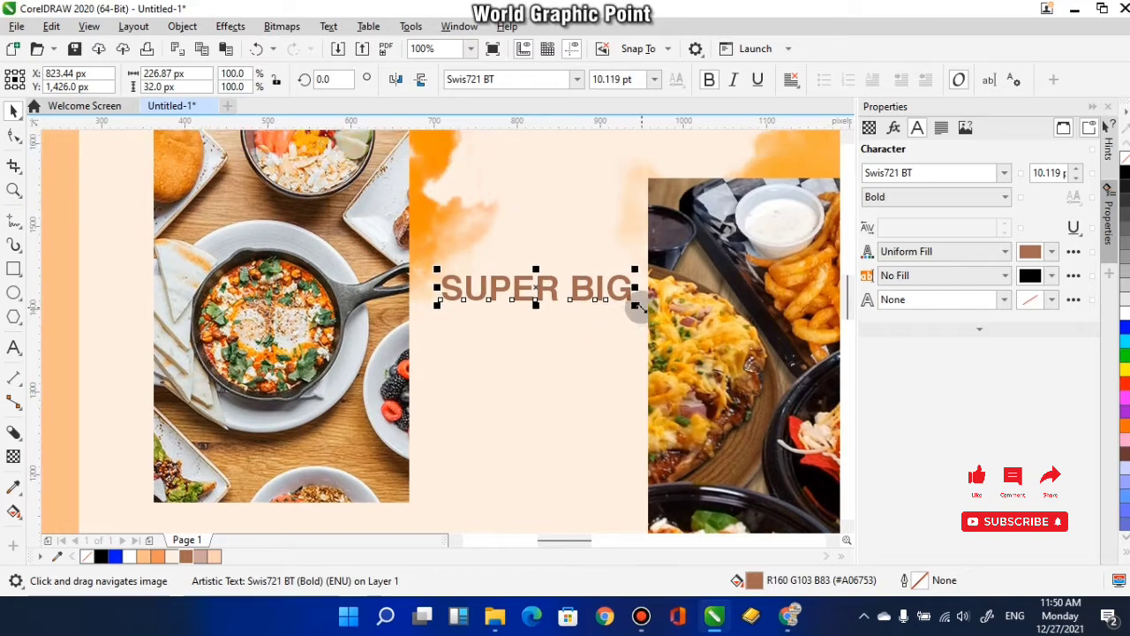
pyautogui.moveTo(637, 305); pyautogui.dragTo(635, 311)
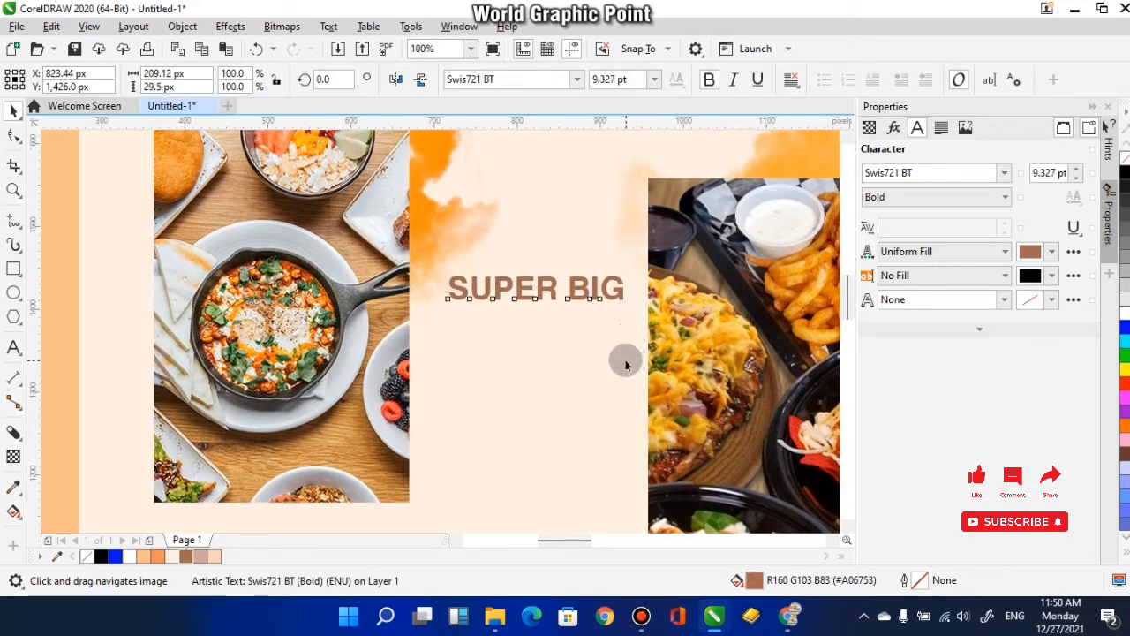
# - Nudge the SUPER BIG text right to X 816.56 px within the gap between the photos
pyautogui.scroll(-1, 592, 323)
pyautogui.click(583, 314)
pyautogui.scroll(3, 530, 239)
pyautogui.click(525, 240)
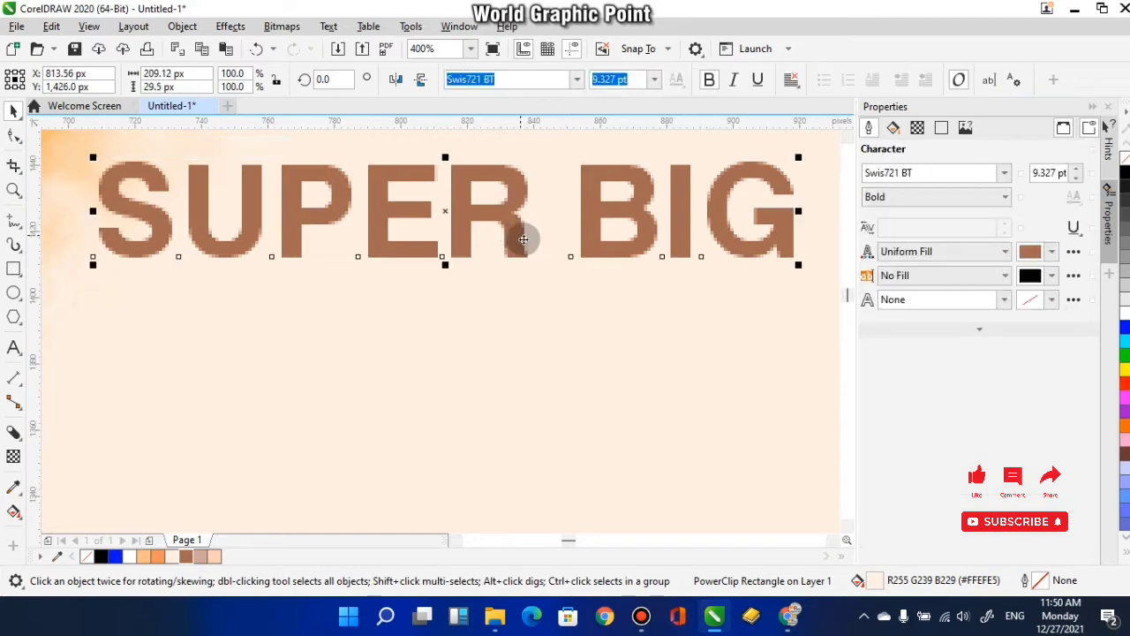
pyautogui.scroll(2, 469, 303)
pyautogui.moveTo(485, 305); pyautogui.dragTo(492, 305)
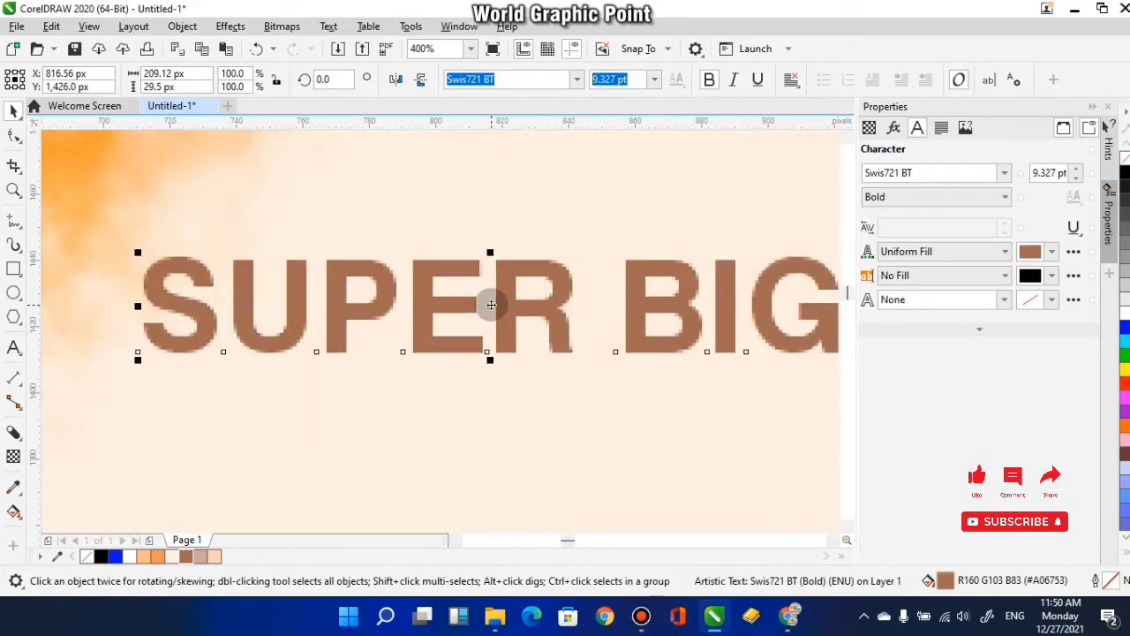
pyautogui.scroll(-2, 493, 306)
pyautogui.moveTo(542, 372); pyautogui.dragTo(535, 285)
pyautogui.click(474, 370)
pyautogui.moveTo(479, 367); pyautogui.dragTo(489, 361)
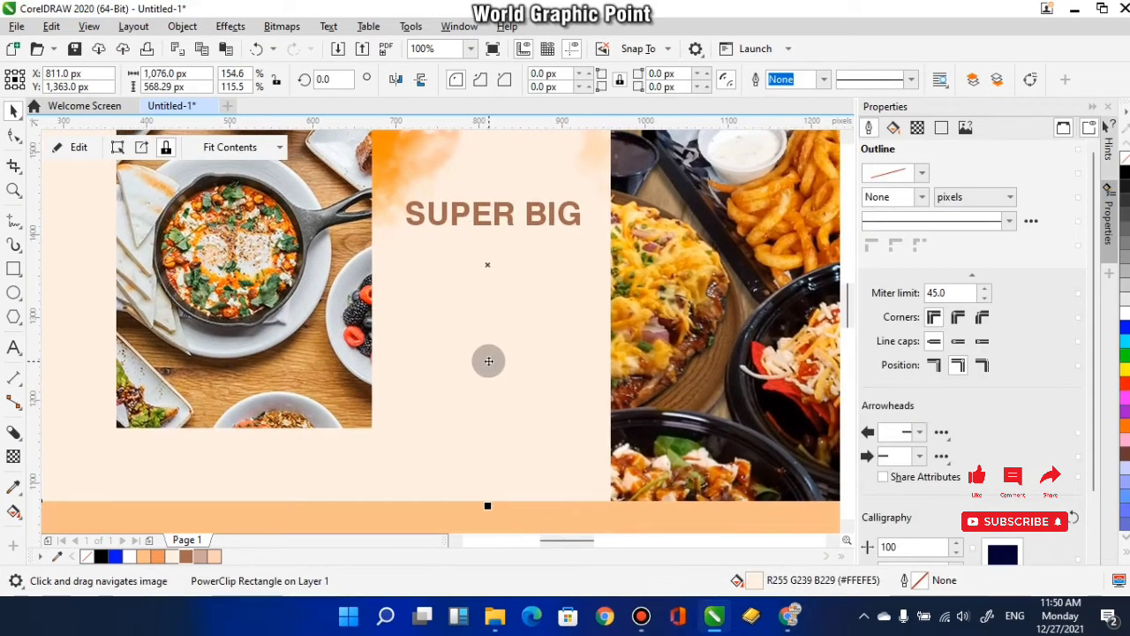
# - Duplicate SUPER BIG directly below itself and change the copy's text to "SALE"
pyautogui.click(496, 221)
pyautogui.moveTo(496, 220); pyautogui.dragTo(496, 249)
pyautogui.rightClick(496, 249)
pyautogui.click(13, 347)
pyautogui.moveTo(583, 237); pyautogui.dragTo(375, 242)
pyautogui.write('SALE')
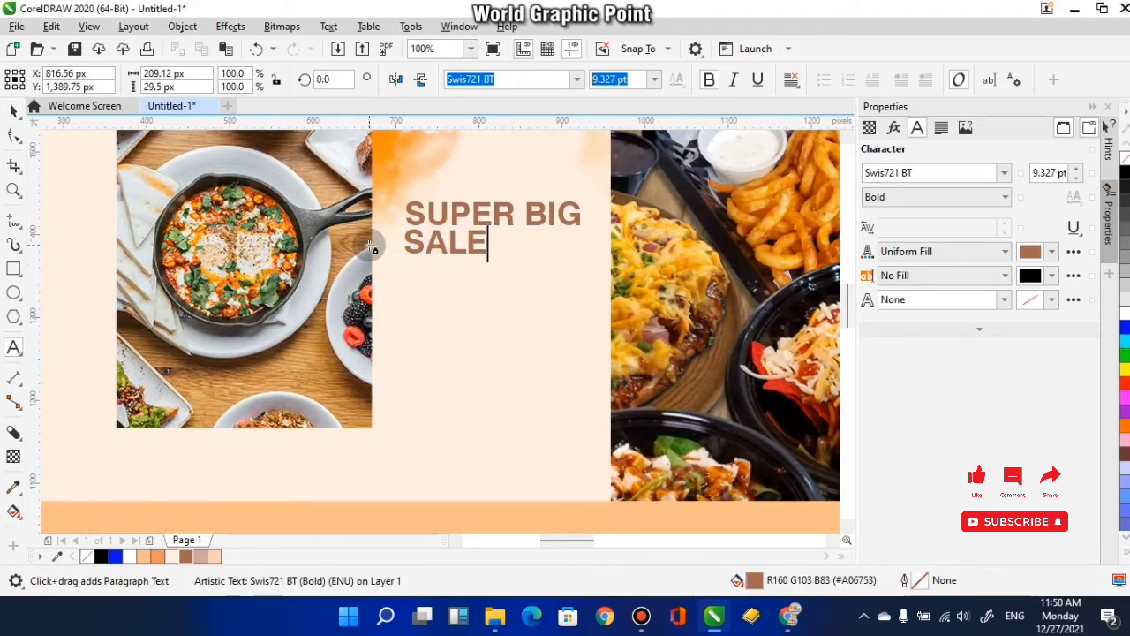
pyautogui.hotkey('ctrl', 'space')
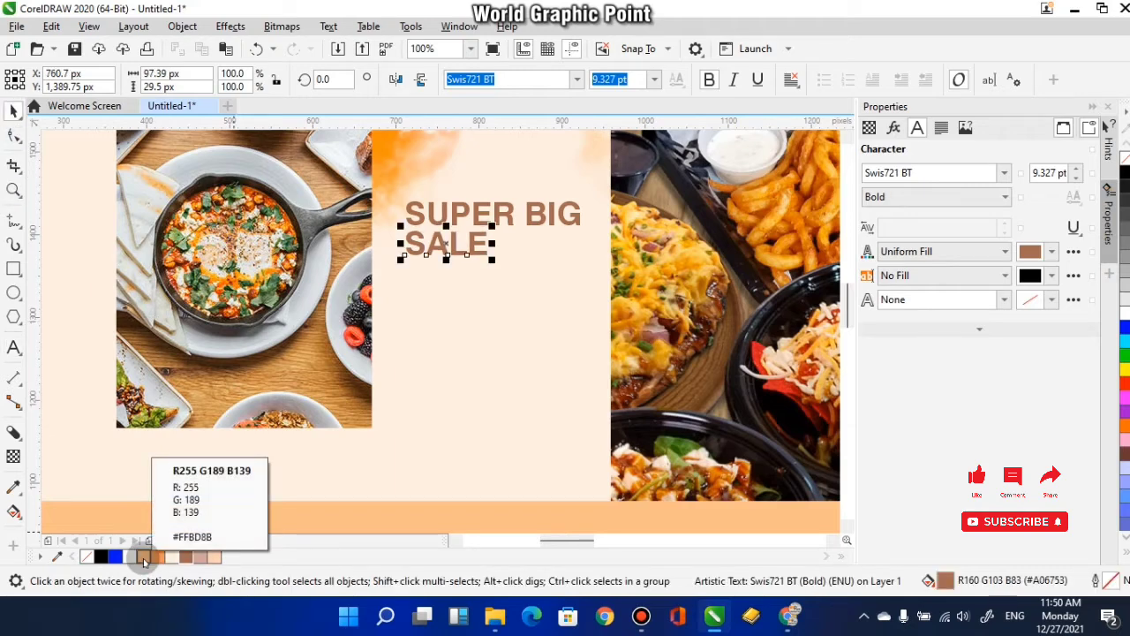
# - Fill SALE with light orange #FFBD8B and centre it horizontally under SUPER BIG
pyautogui.click(143, 558)
pyautogui.keyDown('shift'); pyautogui.click(484, 214); pyautogui.keyUp('shift')
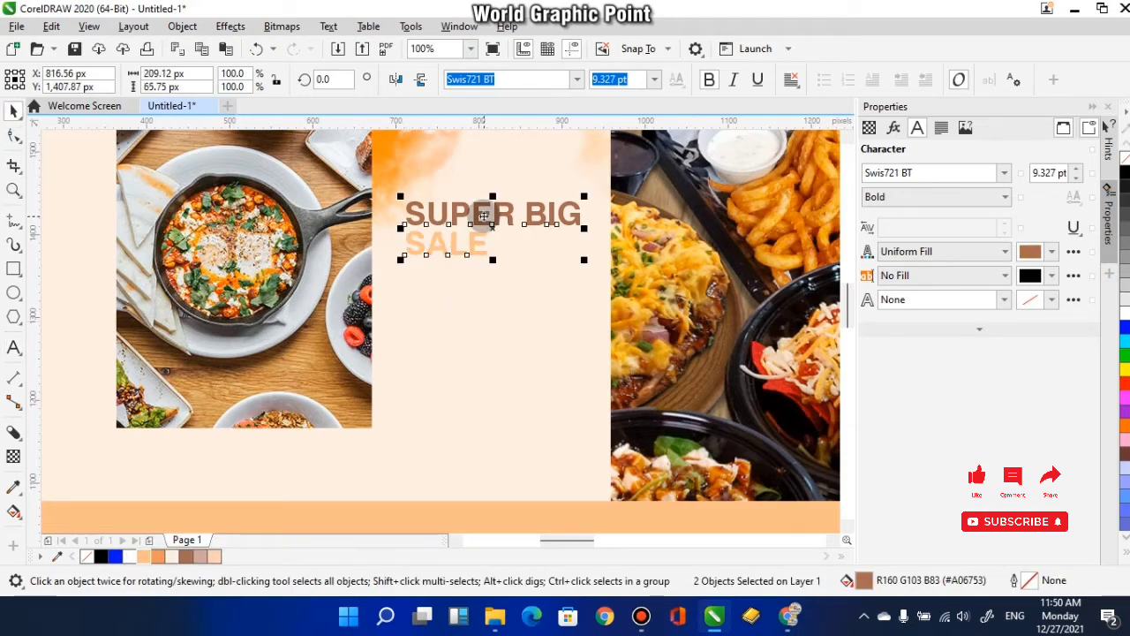
pyautogui.click(497, 314)
# - Enlarge SALE to 13.3 pt and position it closely beneath SUPER BIG, centred horizontally
pyautogui.click(487, 244)
pyautogui.moveTo(536, 257); pyautogui.dragTo(558, 274)
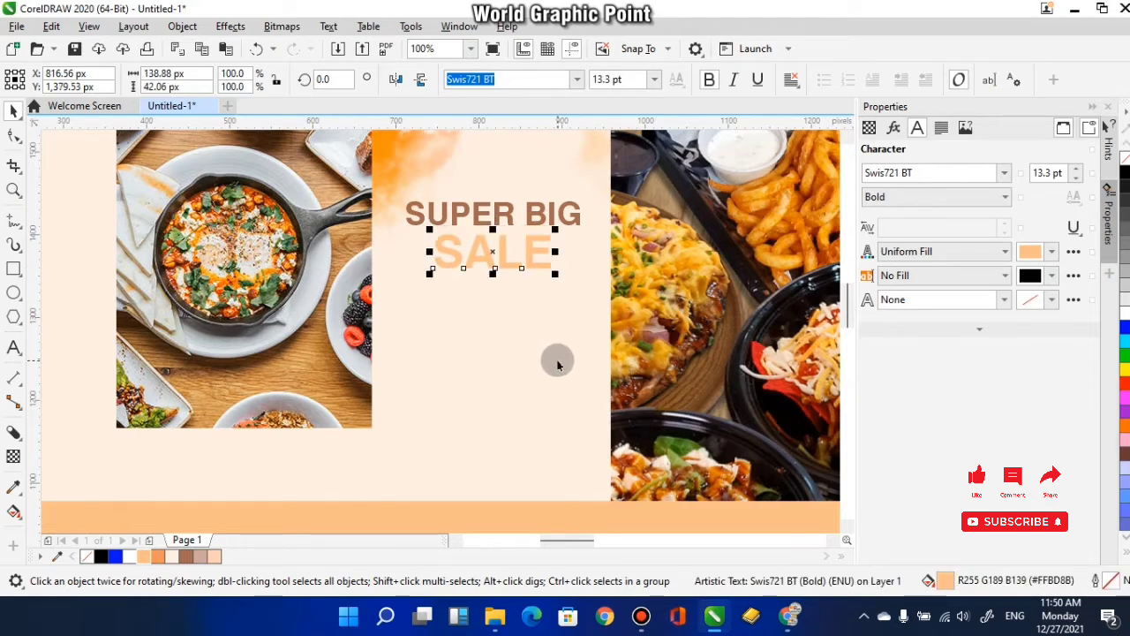
pyautogui.press('Left')
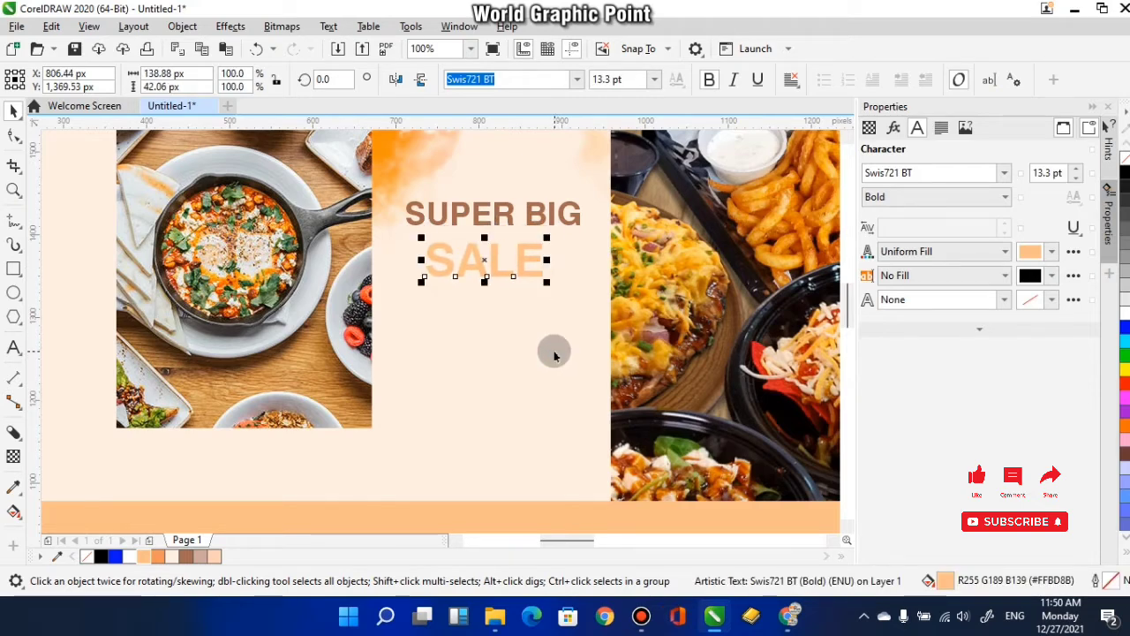
pyautogui.keyDown('shift'); pyautogui.click(487, 216); pyautogui.keyUp('shift')
pyautogui.press('c')
pyautogui.click(524, 331)
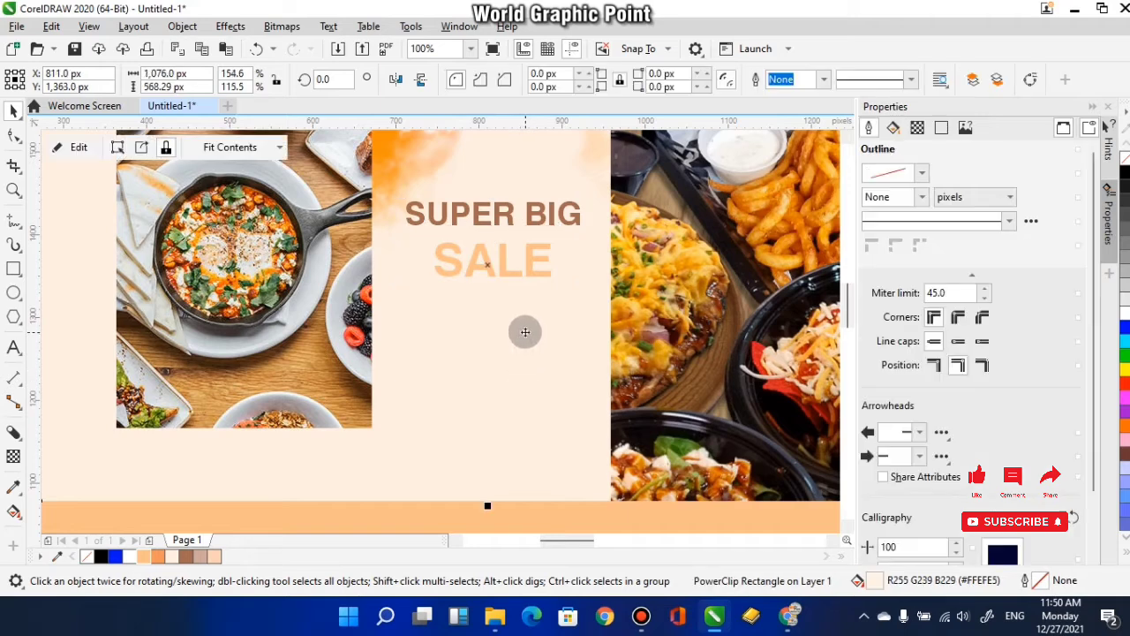
pyautogui.click(459, 276)
pyautogui.click(472, 327)
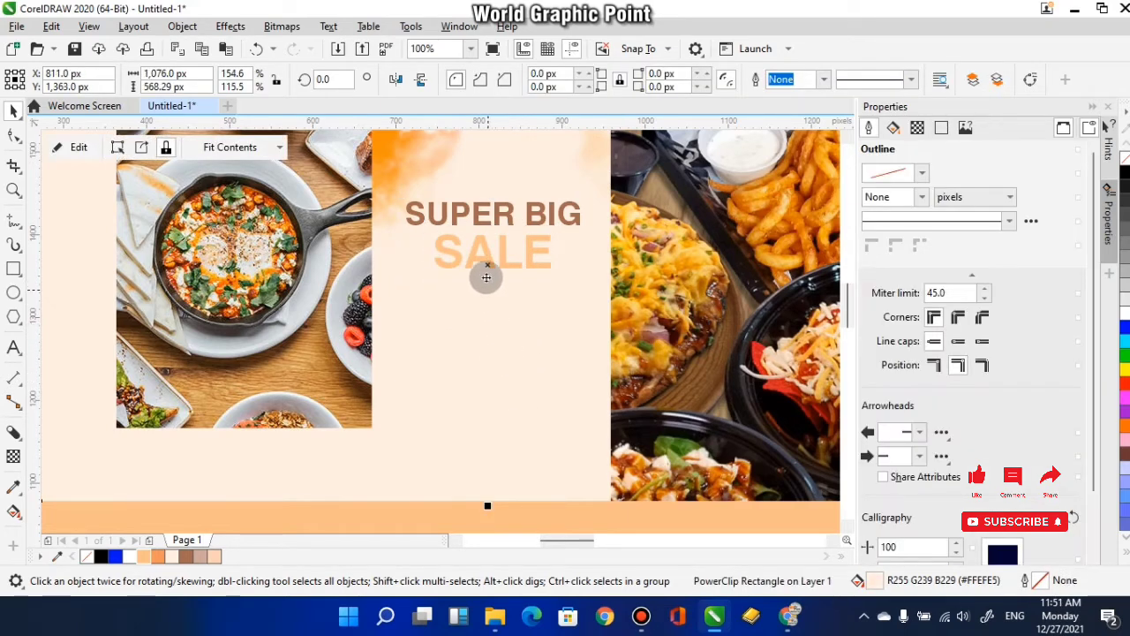
# - Duplicate SUPER BIG below SALE and change the copy's text to "RUSTIC FOOD"
pyautogui.click(503, 219)
pyautogui.moveTo(504, 219); pyautogui.dragTo(497, 291)
pyautogui.click(13, 347)
pyautogui.moveTo(580, 285); pyautogui.dragTo(392, 294)
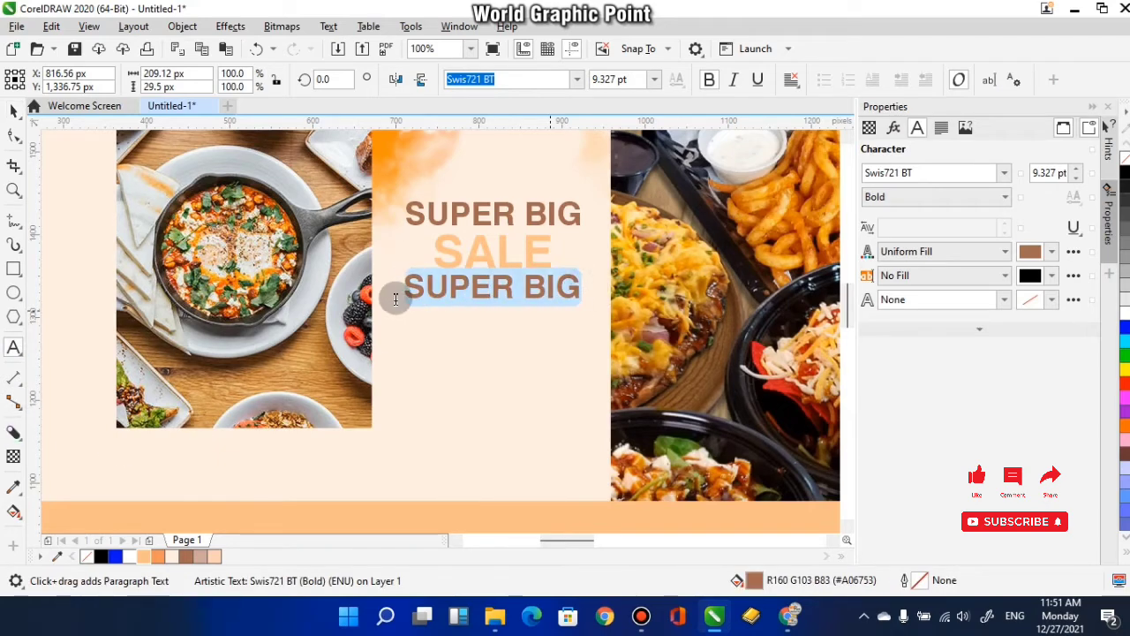
pyautogui.write('RUSTIC FOOD')
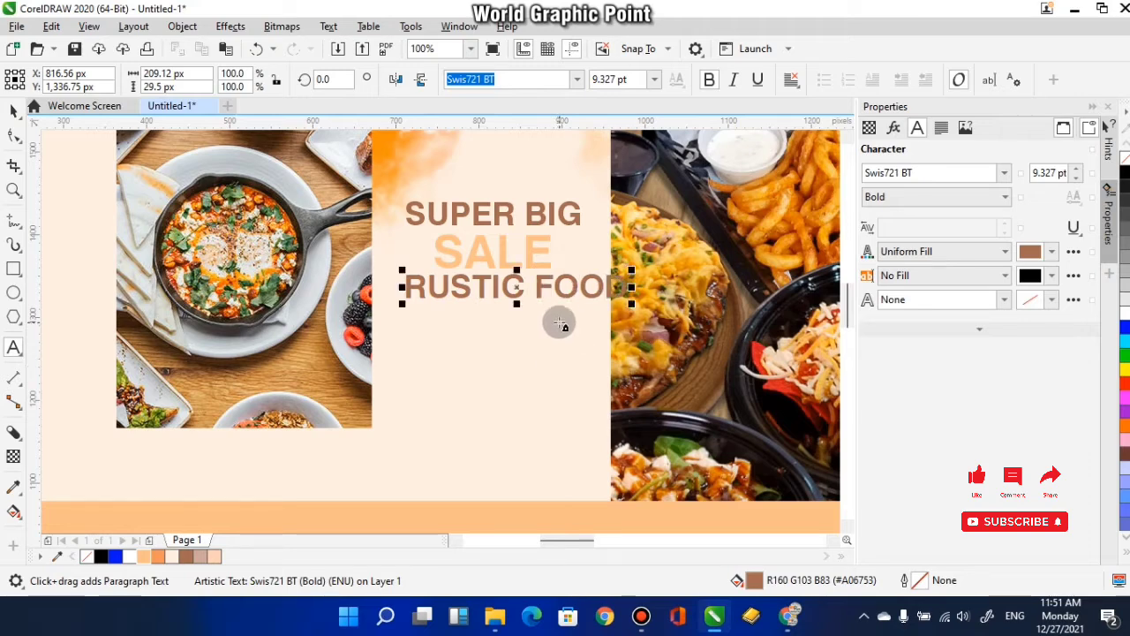
# - Scale RUSTIC FOOD down to 6.483 pt and centre it horizontally under SALE
pyautogui.click(13, 112)
pyautogui.moveTo(290, 310); pyautogui.dragTo(297, 323)
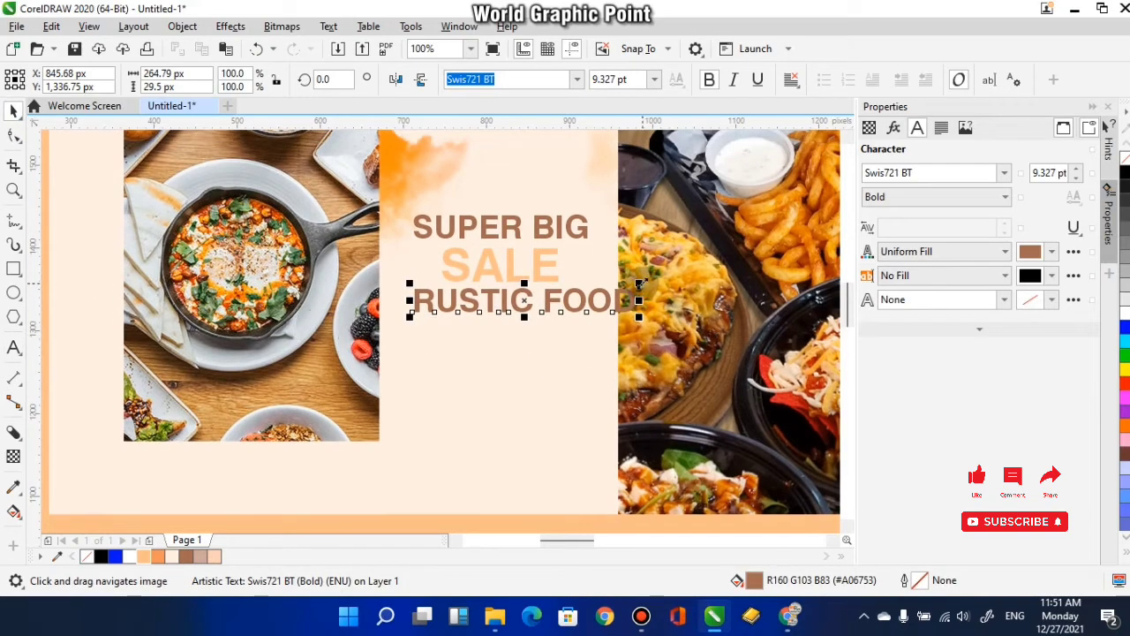
pyautogui.moveTo(641, 284); pyautogui.dragTo(606, 289)
pyautogui.keyDown('shift'); pyautogui.click(498, 278); pyautogui.keyUp('shift')
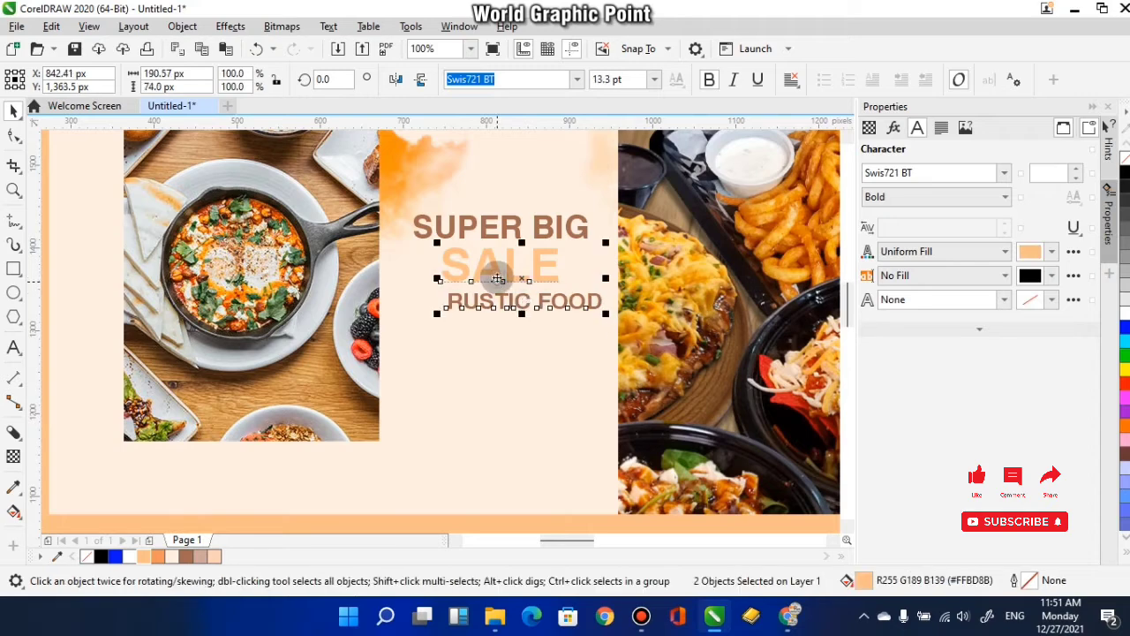
pyautogui.press('c')
# - Change the RUSTIC FOOD text's font style to Swis721 BT Normal
pyautogui.click(504, 302)
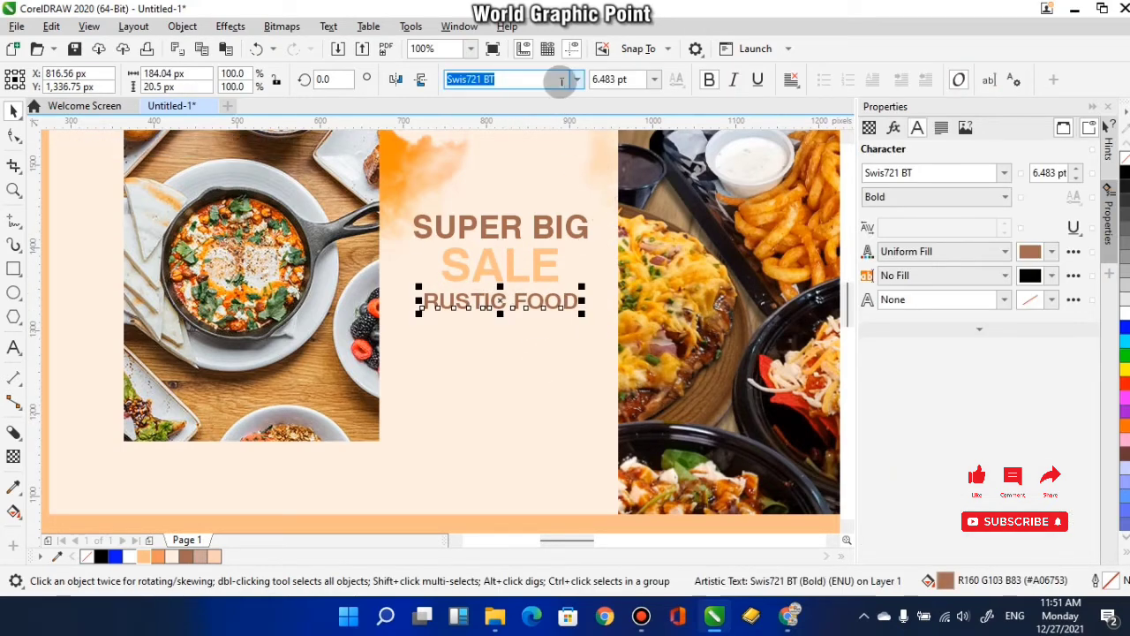
pyautogui.click(578, 81)
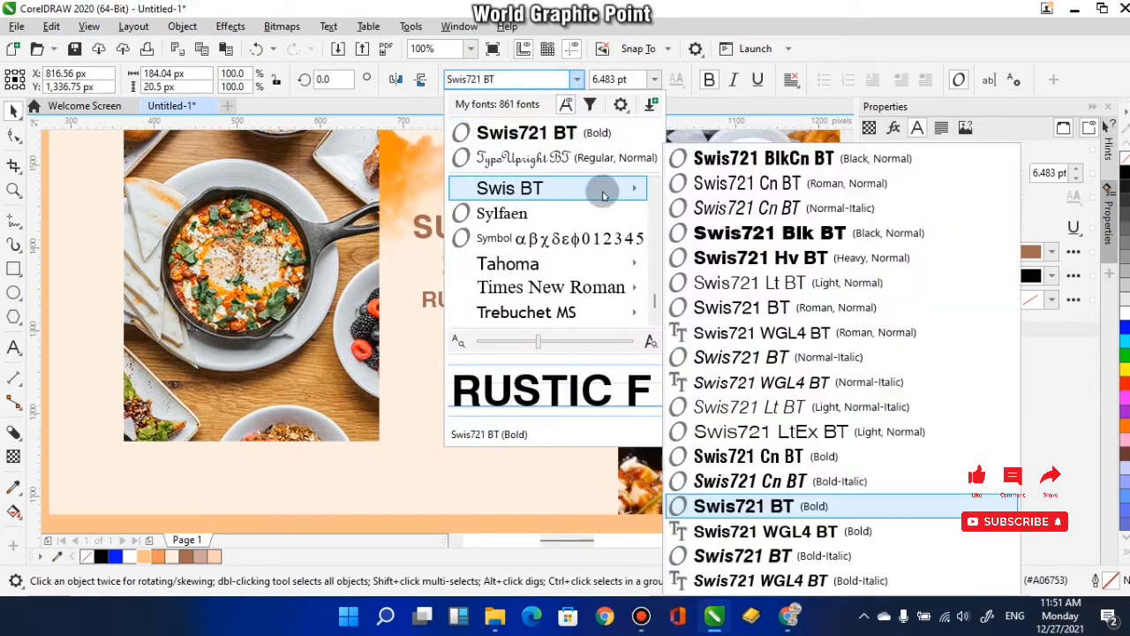
pyautogui.click(759, 182)
pyautogui.scroll(3, 535, 325)
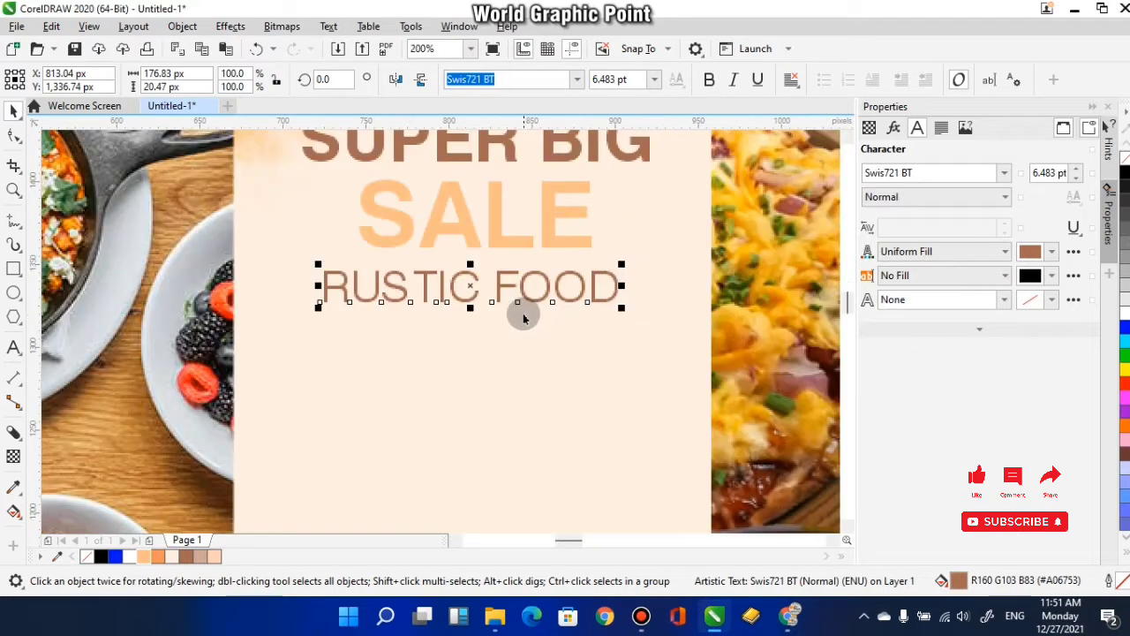
pyautogui.scroll(-5, 517, 309)
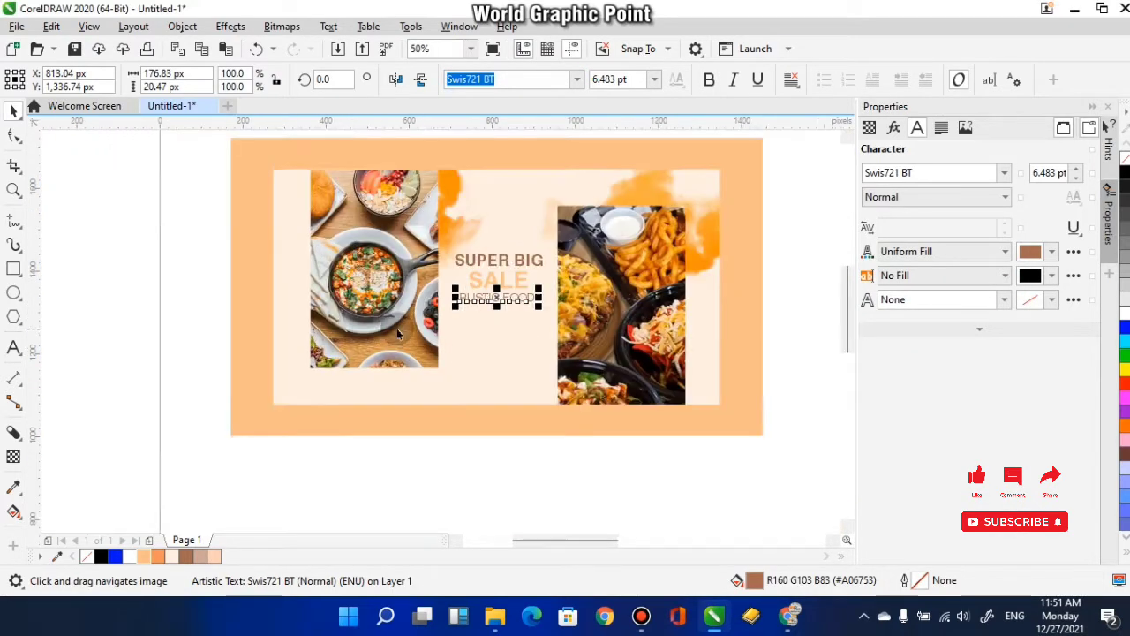
# - Draw a horizontal rectangle about 204 × 18 px just beneath the RUSTIC FOOD text
pyautogui.click(494, 313)
pyautogui.scroll(2, 495, 313)
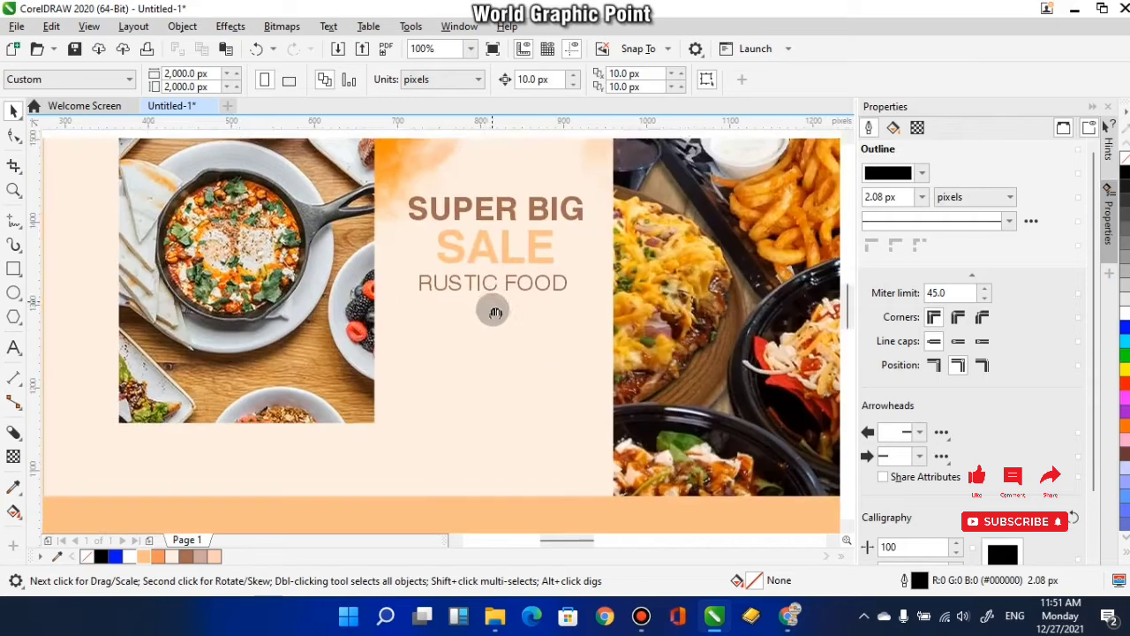
pyautogui.click(14, 269)
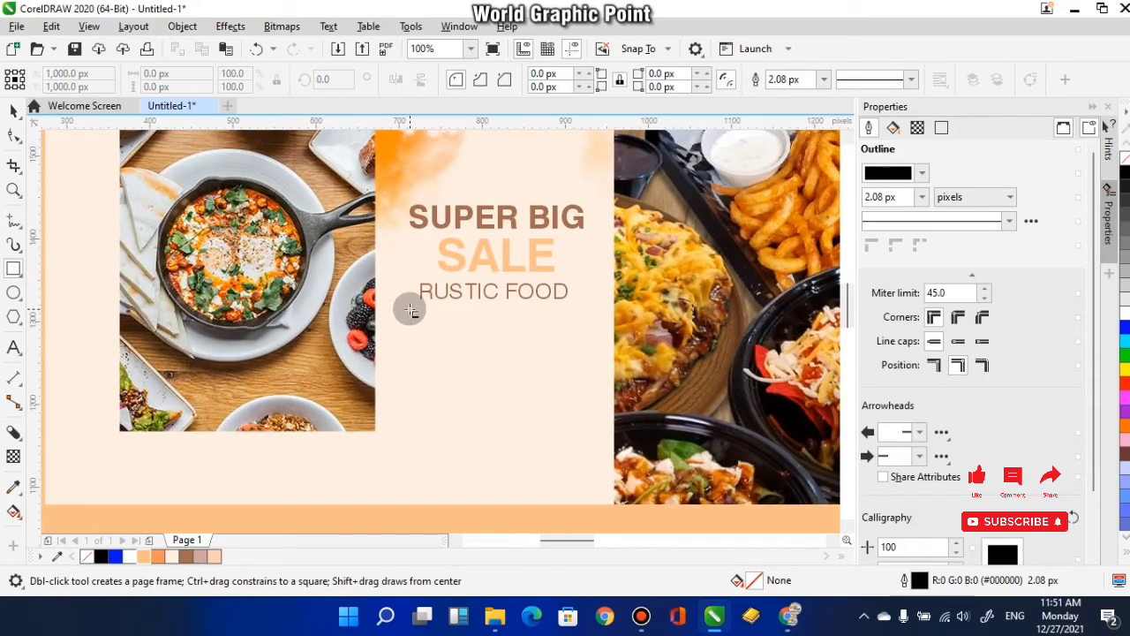
pyautogui.moveTo(411, 310); pyautogui.dragTo(569, 324)
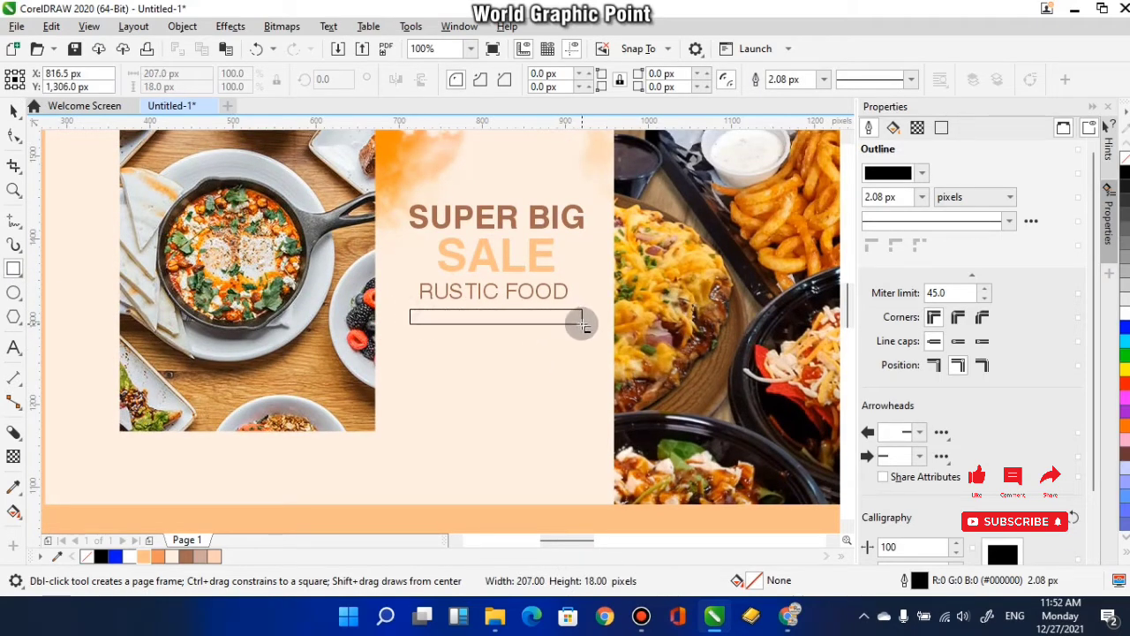
pyautogui.moveTo(581, 326); pyautogui.dragTo(583, 325)
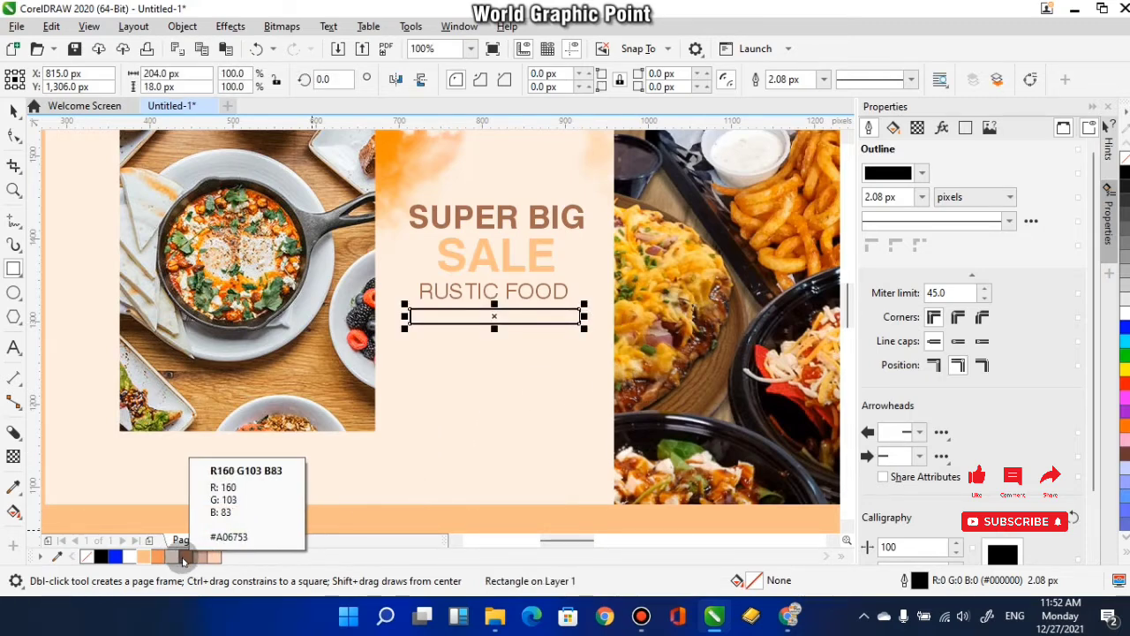
# - Fill the rectangle under RUSTIC FOOD with brown #A06753 and remove its outline
pyautogui.click(184, 558)
pyautogui.rightClick(86, 556)
pyautogui.scroll(2, 492, 311)
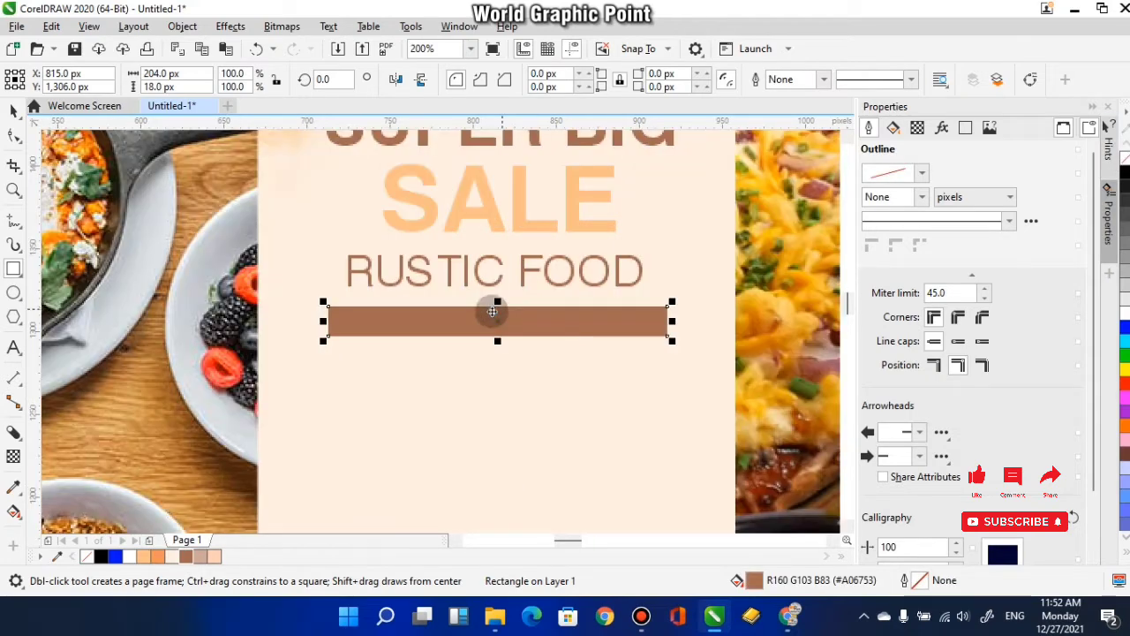
# - Reduce the brown bar's height to 15 px by raising its lower edge
pyautogui.scroll(-2, 494, 318)
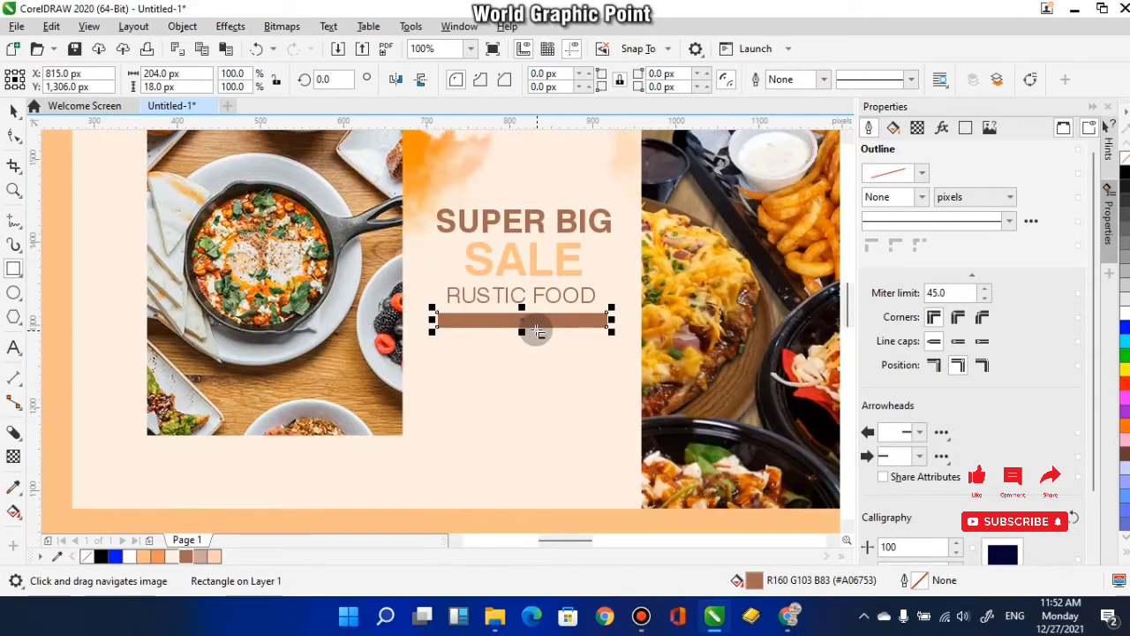
pyautogui.scroll(4, 528, 334)
pyautogui.moveTo(522, 331); pyautogui.dragTo(522, 329)
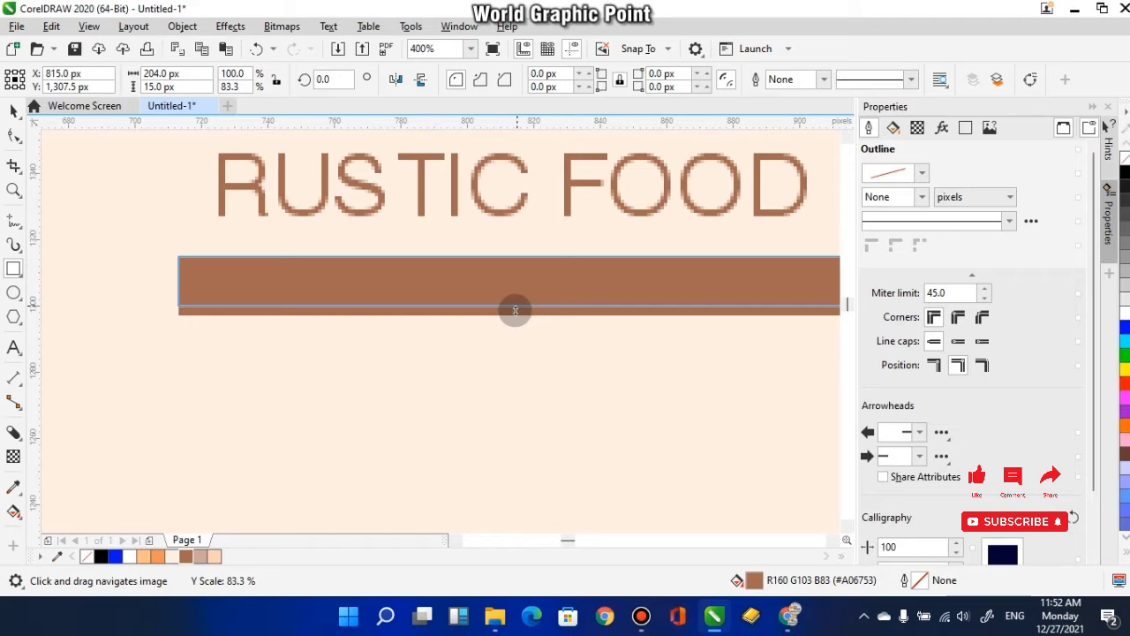
pyautogui.scroll(-4, 522, 329)
pyautogui.click(14, 110)
pyautogui.moveTo(453, 307); pyautogui.dragTo(474, 299)
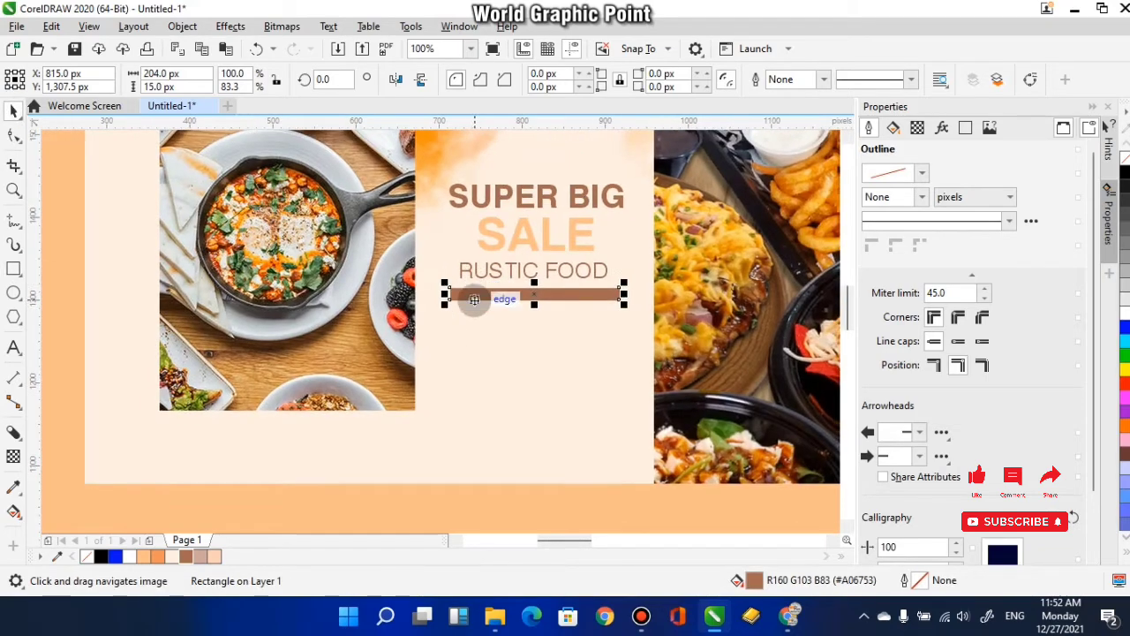
# - Bring in the three-line Lorem ipsum text and scale it down to 4.778 pt, placing it below the brown bar
pyautogui.scroll(-5, 493, 343)
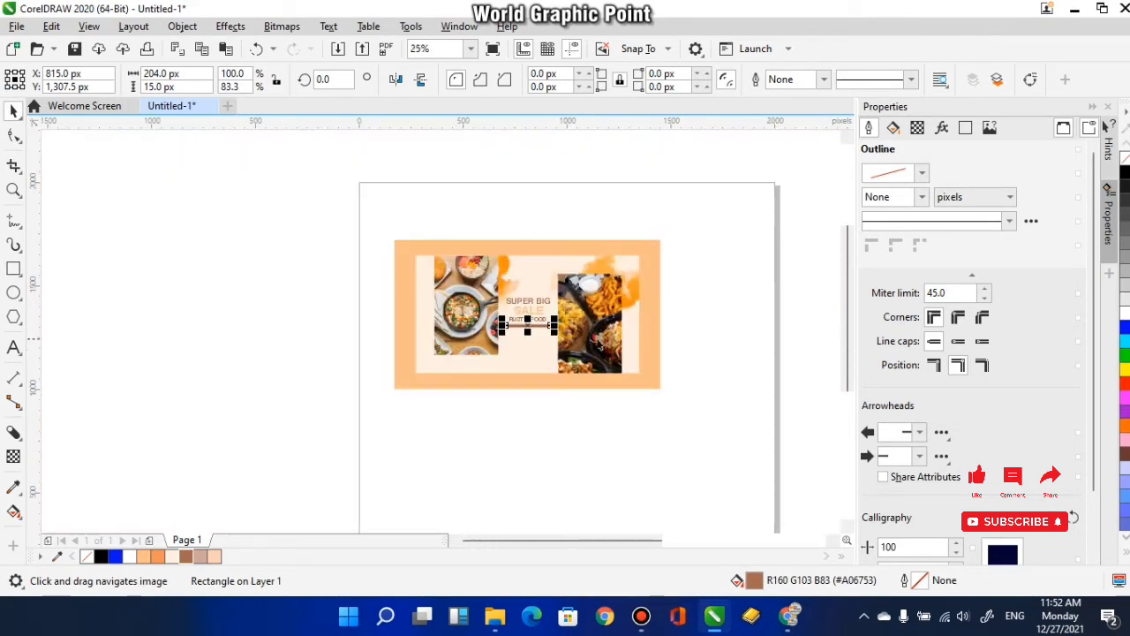
pyautogui.moveTo(790, 331); pyautogui.dragTo(572, 345)
pyautogui.scroll(2, 570, 339)
pyautogui.scroll(-2, 559, 333)
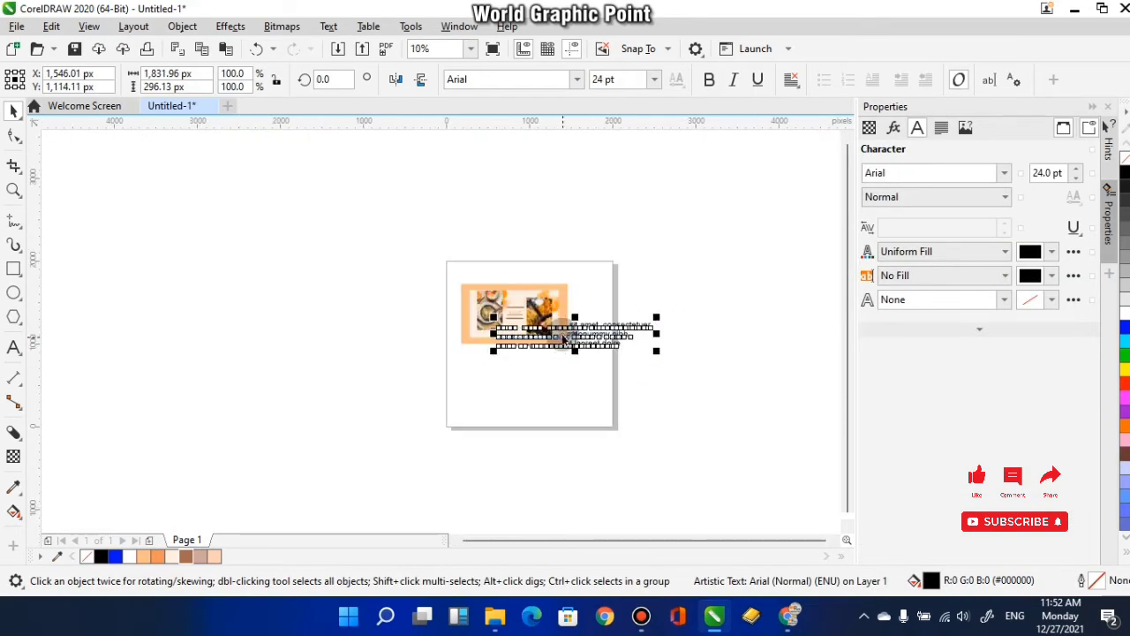
pyautogui.scroll(1, 618, 335)
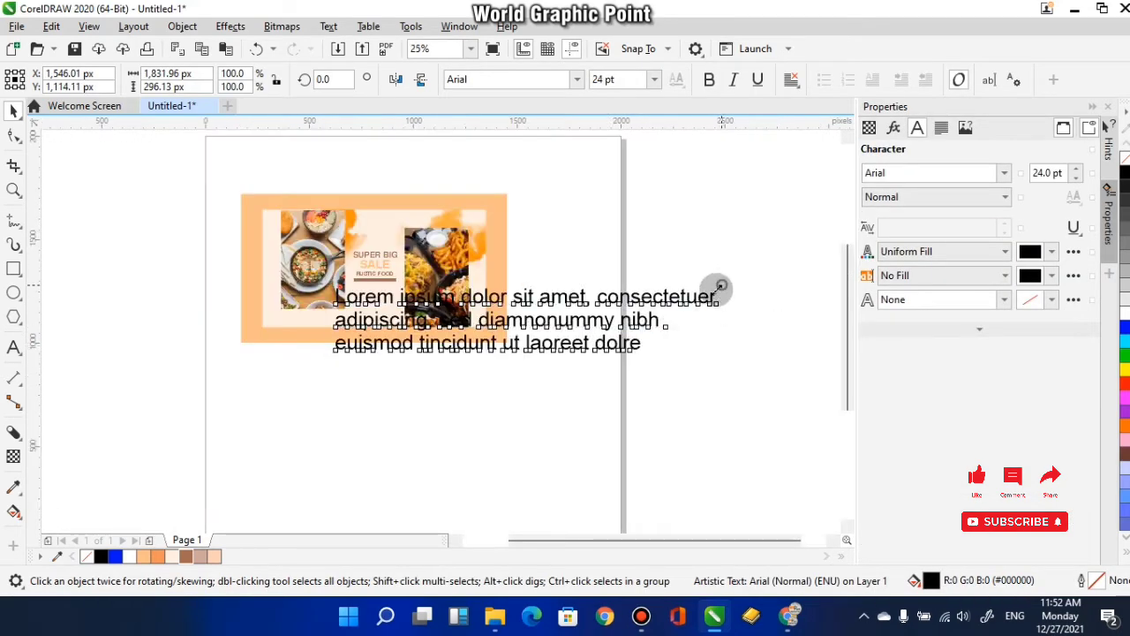
pyautogui.moveTo(720, 285); pyautogui.dragTo(453, 368)
pyautogui.scroll(2, 378, 355)
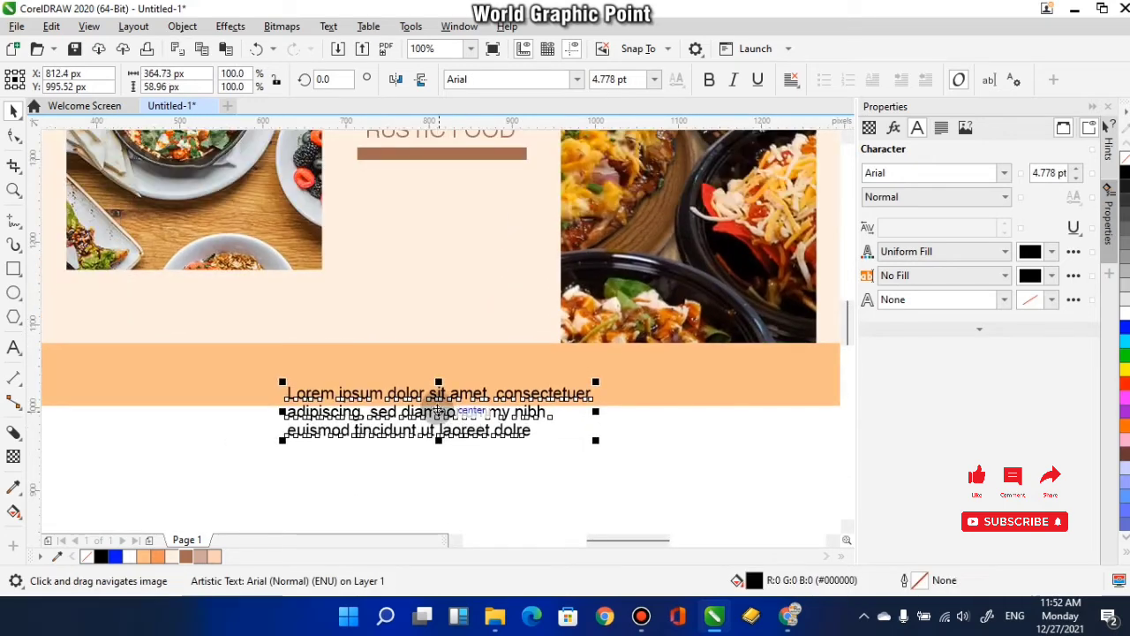
pyautogui.moveTo(438, 410); pyautogui.dragTo(478, 218)
# - Centre-align the Lorem ipsum lines and shrink the text to 2.995 pt
pyautogui.click(941, 129)
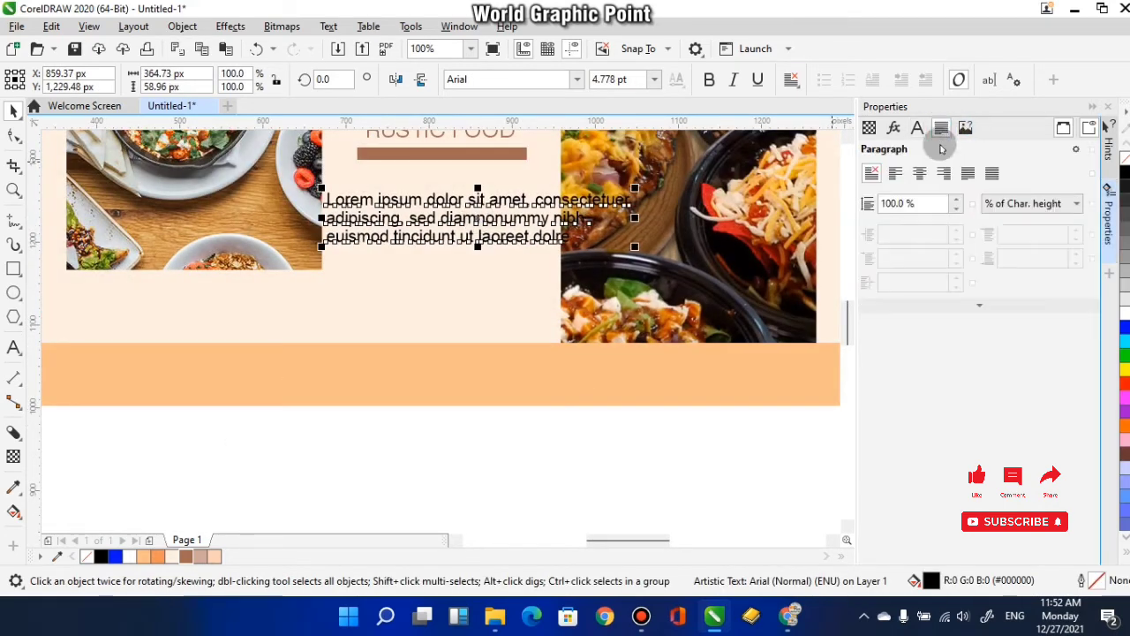
pyautogui.click(919, 173)
pyautogui.moveTo(634, 252); pyautogui.dragTo(579, 239)
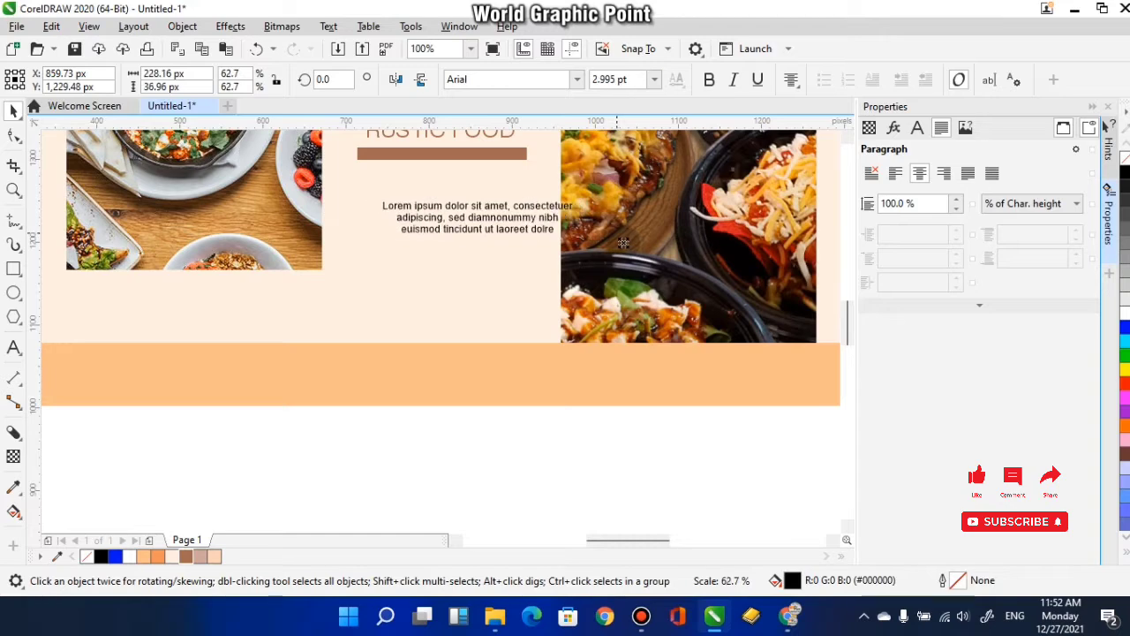
# - Scale the Lorem ipsum text to 2.674 pt and position it closely beneath the brown bar, matching the bar's width
pyautogui.scroll(2, 481, 252)
pyautogui.scroll(-2, 498, 275)
pyautogui.moveTo(498, 272)
pyautogui.mouseDown()
pyautogui.moveTo(527, 326)
pyautogui.moveTo(501, 264)
pyautogui.mouseUp()
pyautogui.scroll(1, 542, 234)
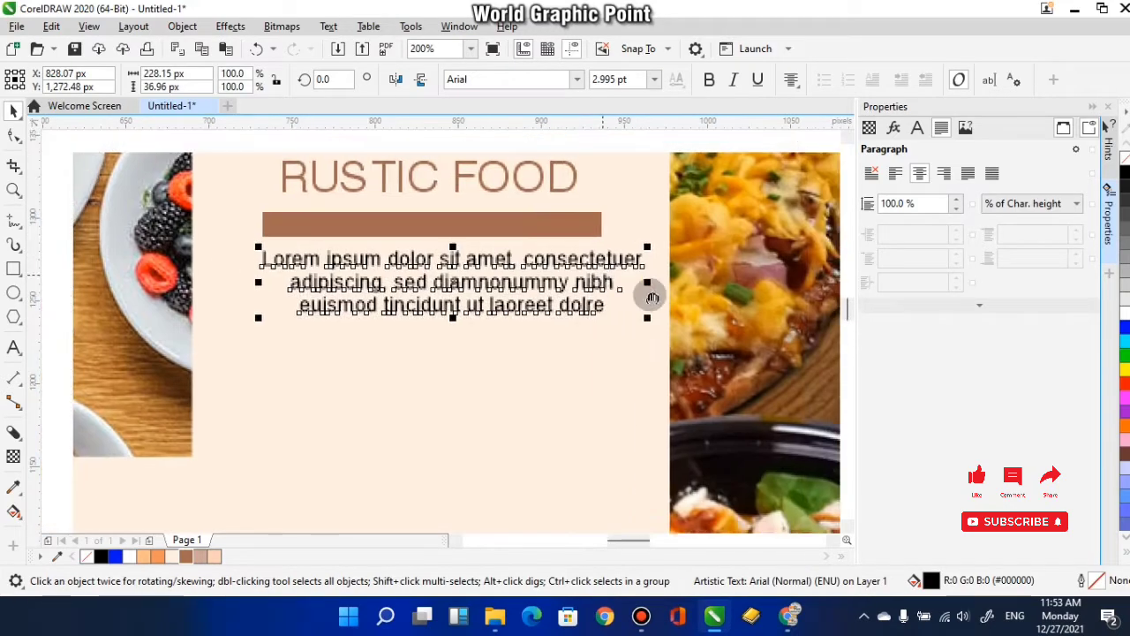
pyautogui.moveTo(648, 248); pyautogui.dragTo(688, 272)
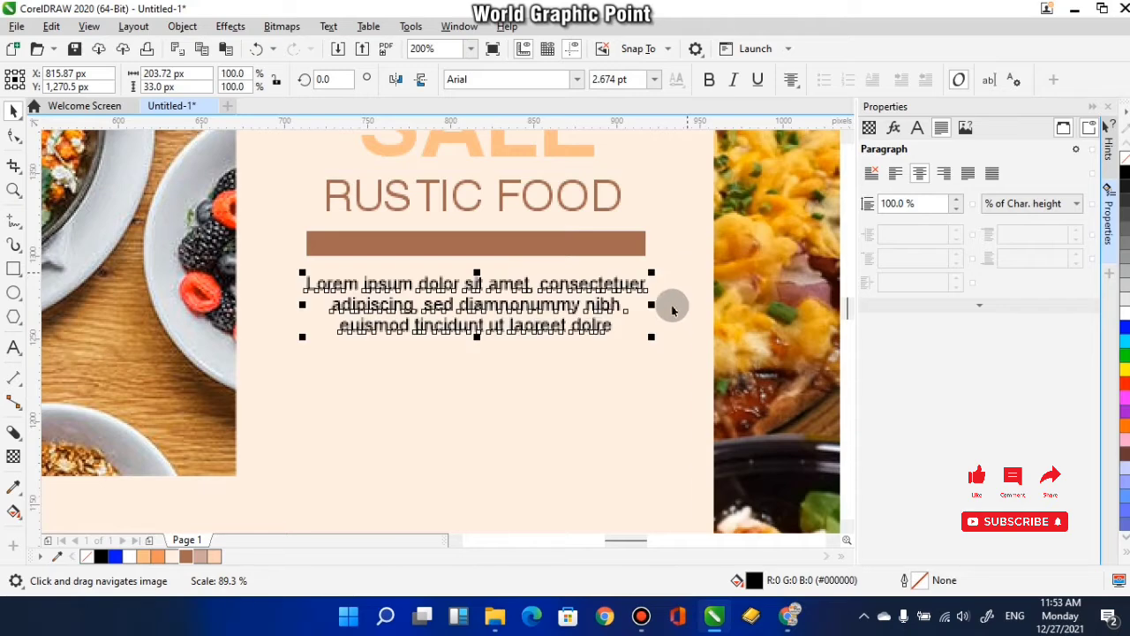
pyautogui.moveTo(507, 305); pyautogui.dragTo(521, 319)
# - Fill the Lorem ipsum text with brown #A06753
pyautogui.scroll(-1, 524, 339)
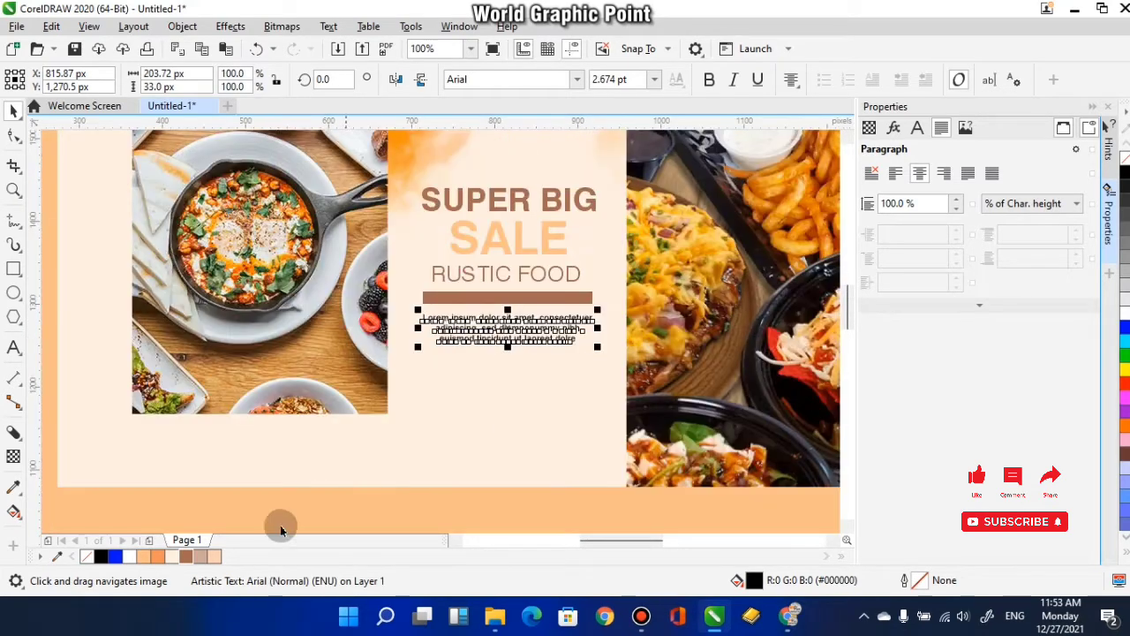
pyautogui.click(201, 557)
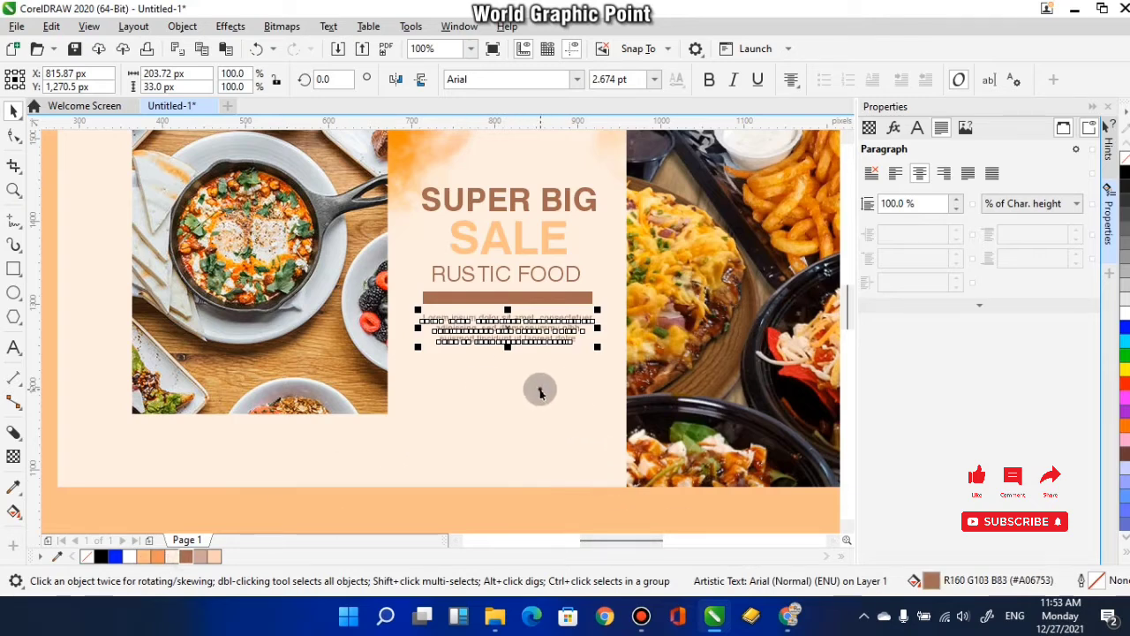
pyautogui.click(559, 312)
pyautogui.moveTo(559, 310)
pyautogui.mouseDown()
pyautogui.moveTo(577, 317)
pyautogui.moveTo(562, 320)
pyautogui.mouseUp()
pyautogui.scroll(-1, 561, 318)
pyautogui.scroll(1, 544, 332)
pyautogui.moveTo(489, 324); pyautogui.dragTo(501, 323)
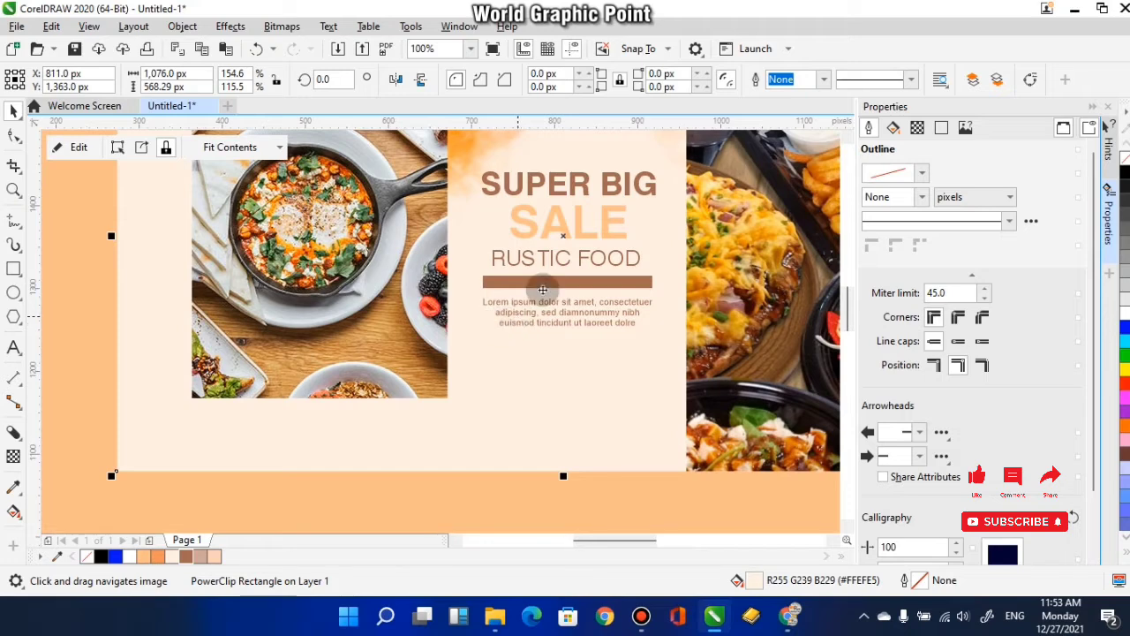
# - Duplicate the brown bar twice, placing copies below the first photo at the lower left and over the second photo's lower-right corner
pyautogui.click(553, 283)
pyautogui.moveTo(573, 309); pyautogui.dragTo(597, 412)
pyautogui.scroll(-2, 186, 417)
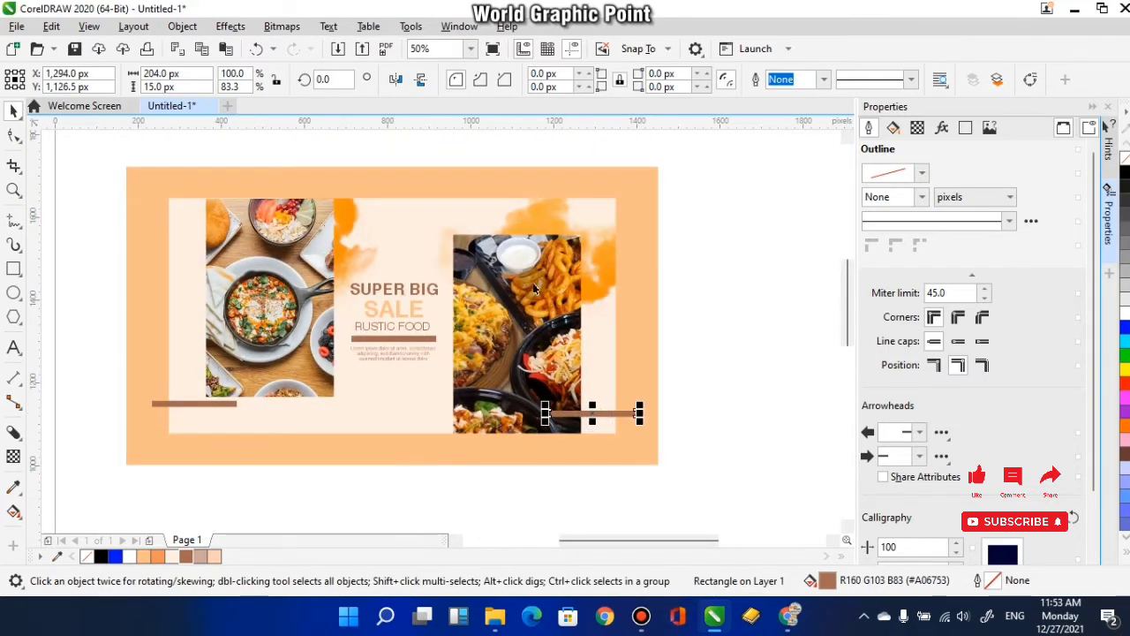
# - Rotate the lower-right bar to vertical at 269.948° and place it beside the second photo's lower-right edge
pyautogui.scroll(2, 591, 410)
pyautogui.click(592, 416)
pyautogui.moveTo(508, 407); pyautogui.dragTo(600, 362)
pyautogui.click(591, 415)
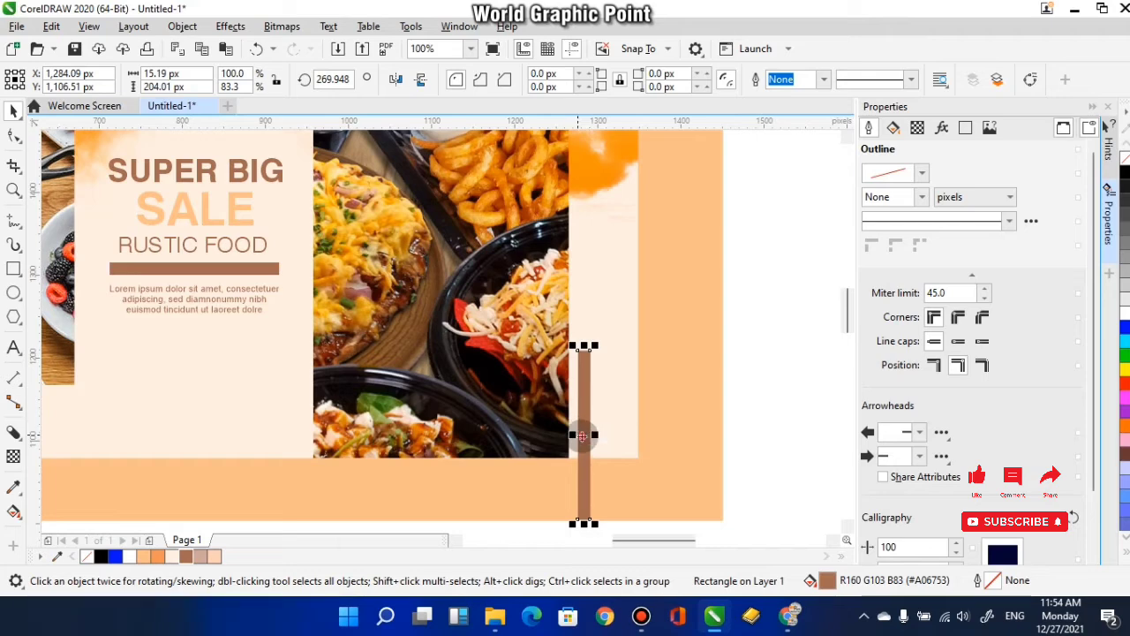
# - PowerClip the vertical brown bar inside the cream rectangle
pyautogui.rightClick(588, 437)
pyautogui.click(633, 313)
pyautogui.click(607, 408)
# - PowerClip the lower-left horizontal brown bar inside the cream rectangle
pyautogui.scroll(-1, 608, 408)
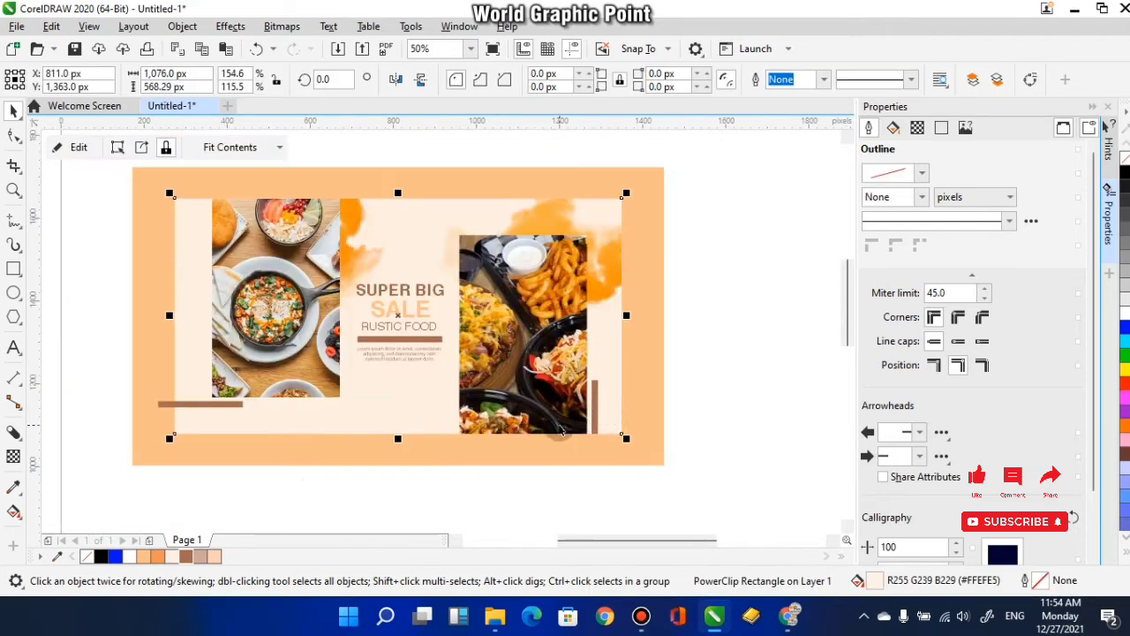
pyautogui.moveTo(368, 434); pyautogui.dragTo(409, 432)
pyautogui.click(238, 401)
pyautogui.rightClick(239, 400)
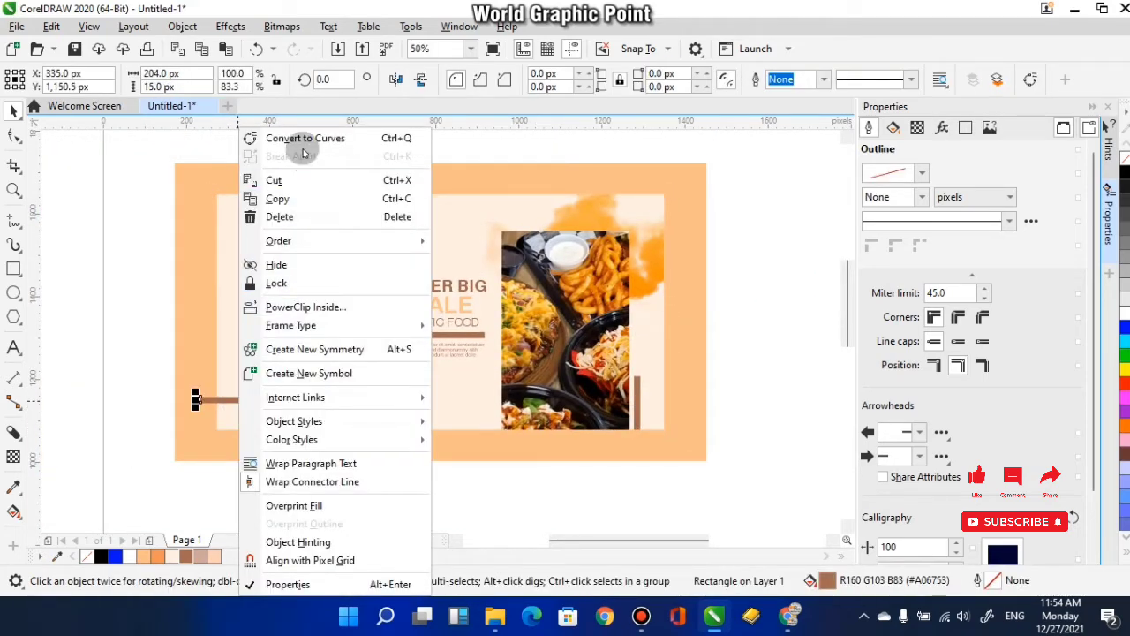
pyautogui.click(306, 307)
pyautogui.click(231, 414)
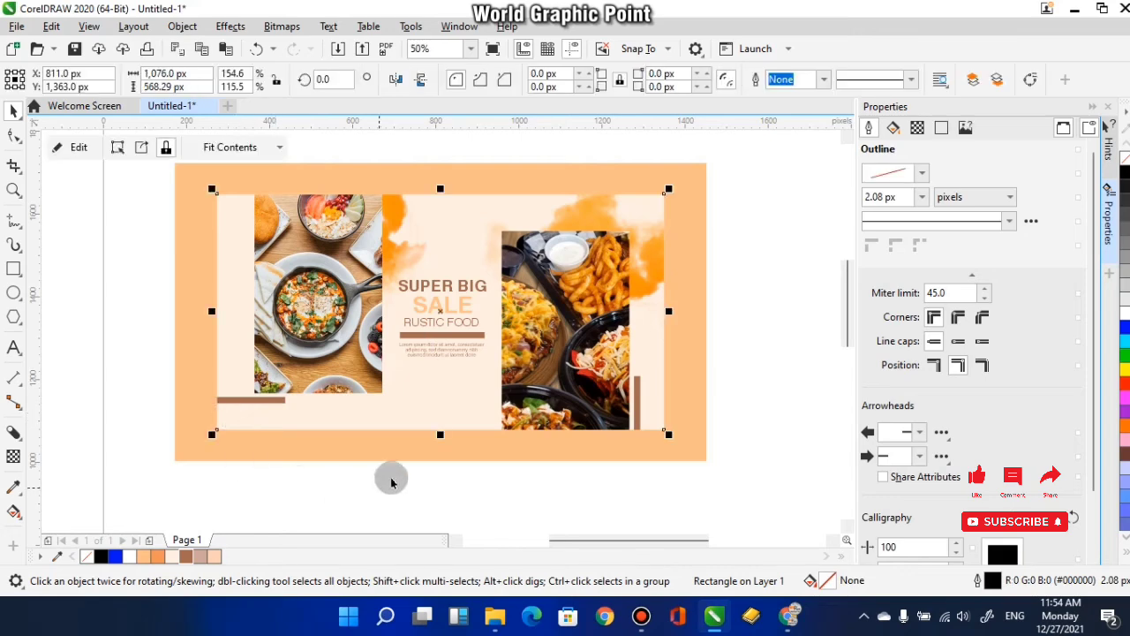
pyautogui.moveTo(426, 532); pyautogui.dragTo(449, 481)
pyautogui.click(449, 480)
pyautogui.moveTo(507, 449); pyautogui.dragTo(519, 473)
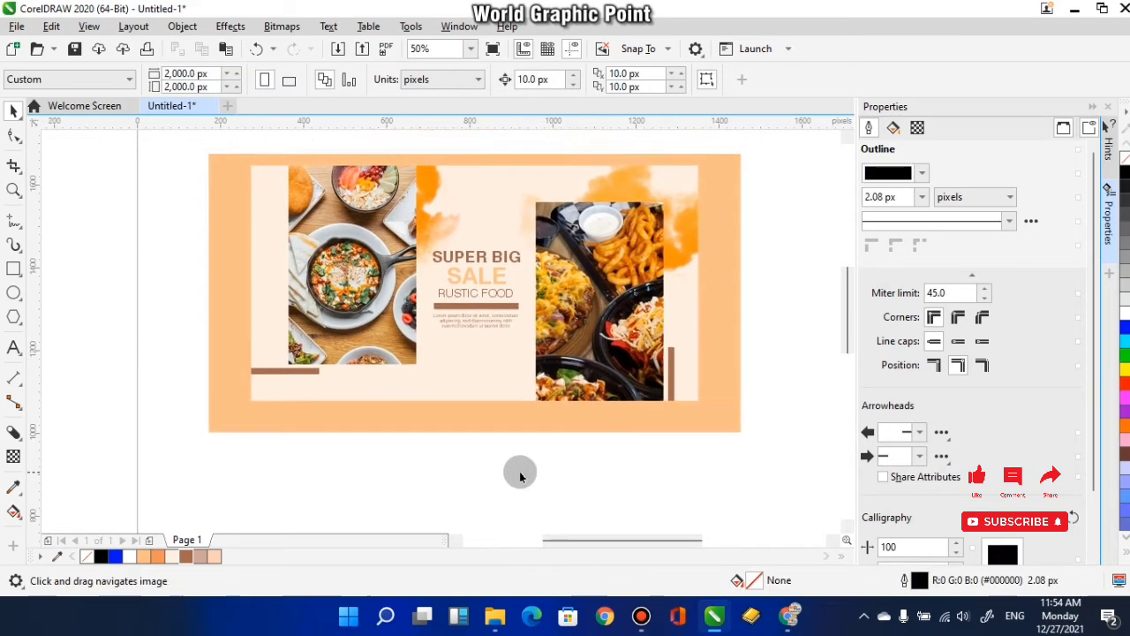
# - Duplicate RUSTIC FOOD below the Lorem ipsum text and change the copy's text to "WEEKEND DISCOUNT"
pyautogui.scroll(1, 482, 343)
pyautogui.moveTo(486, 343); pyautogui.dragTo(504, 344)
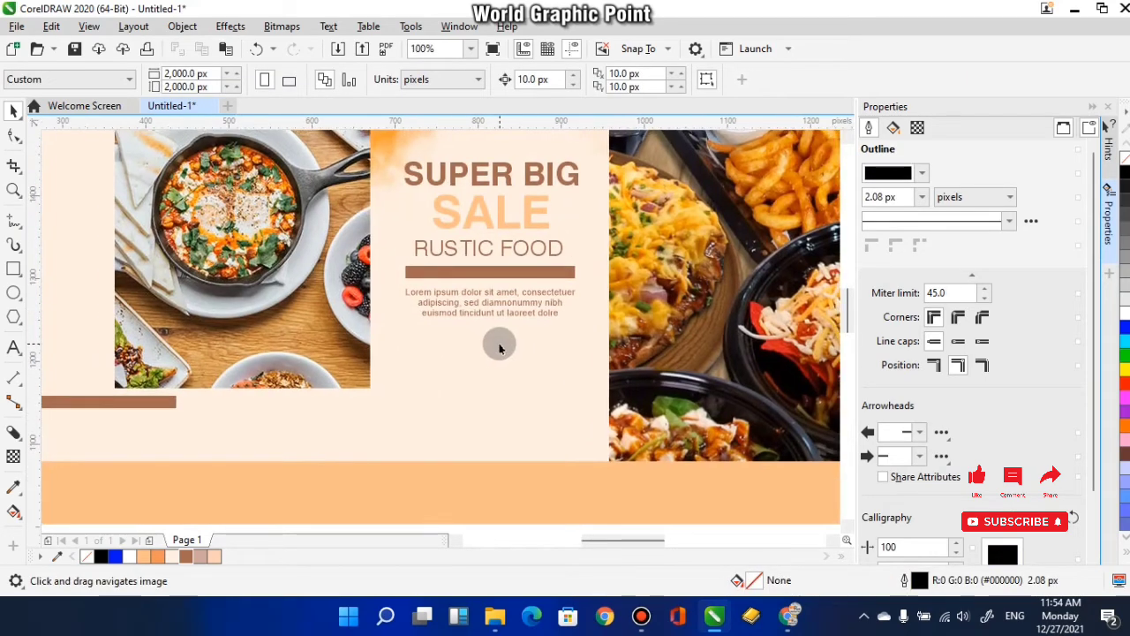
pyautogui.press('F8')
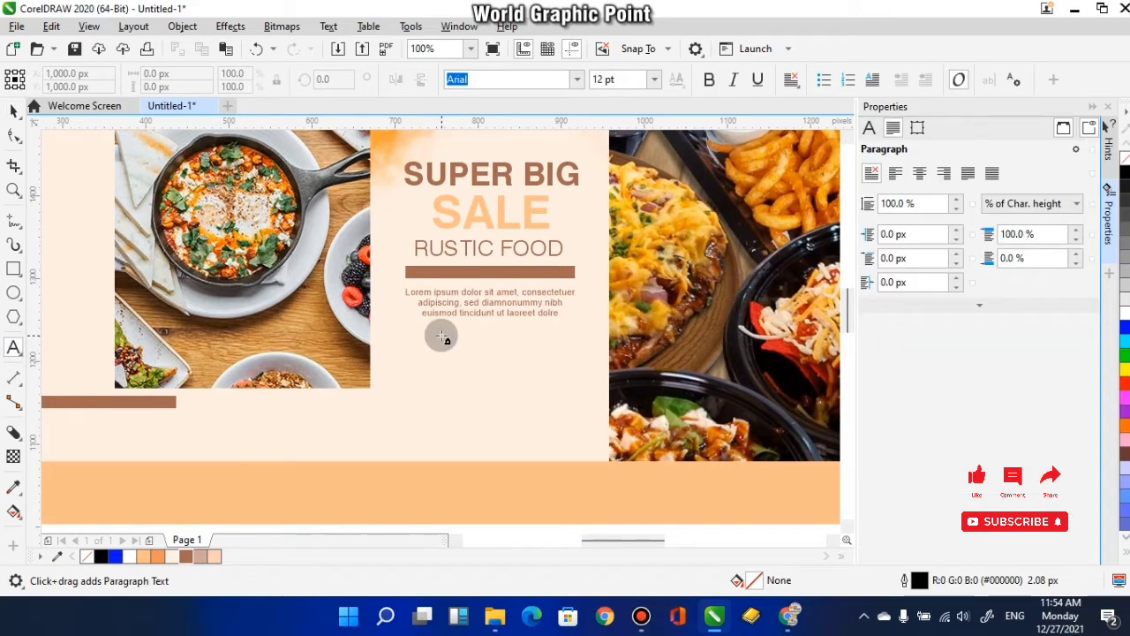
pyautogui.click(12, 111)
pyautogui.click(499, 248)
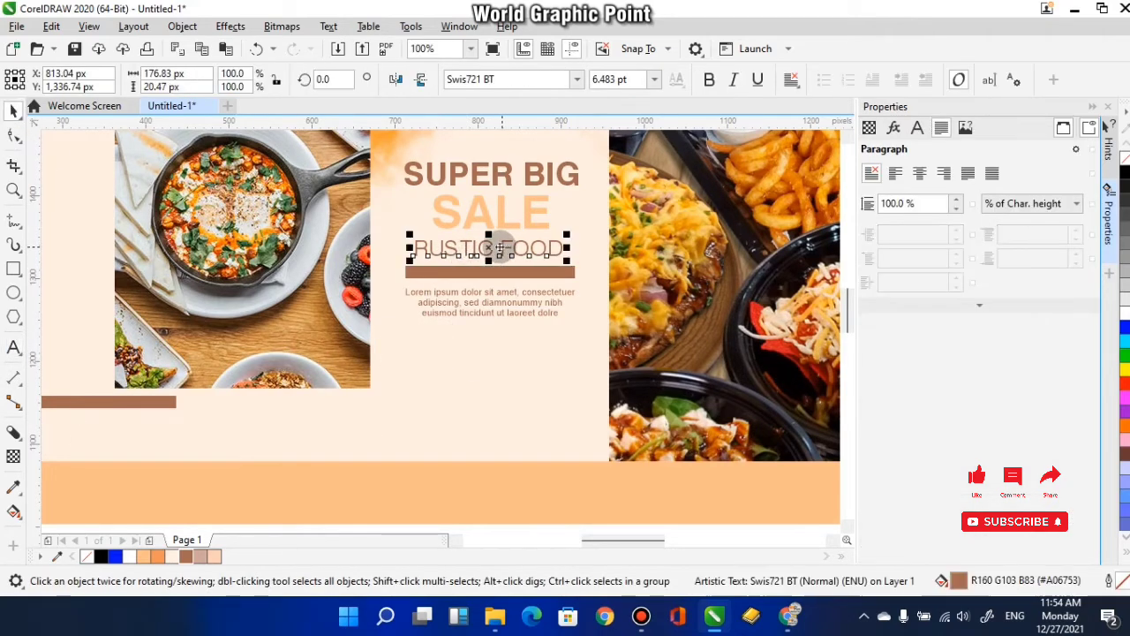
pyautogui.moveTo(490, 248); pyautogui.dragTo(482, 369)
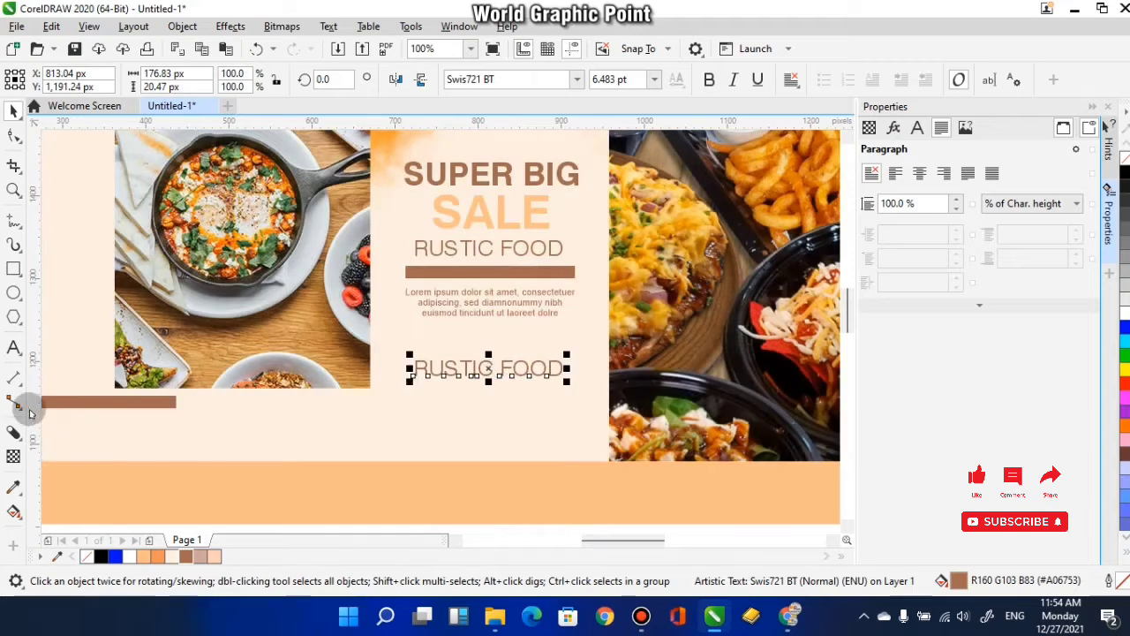
pyautogui.moveTo(563, 368); pyautogui.dragTo(378, 373)
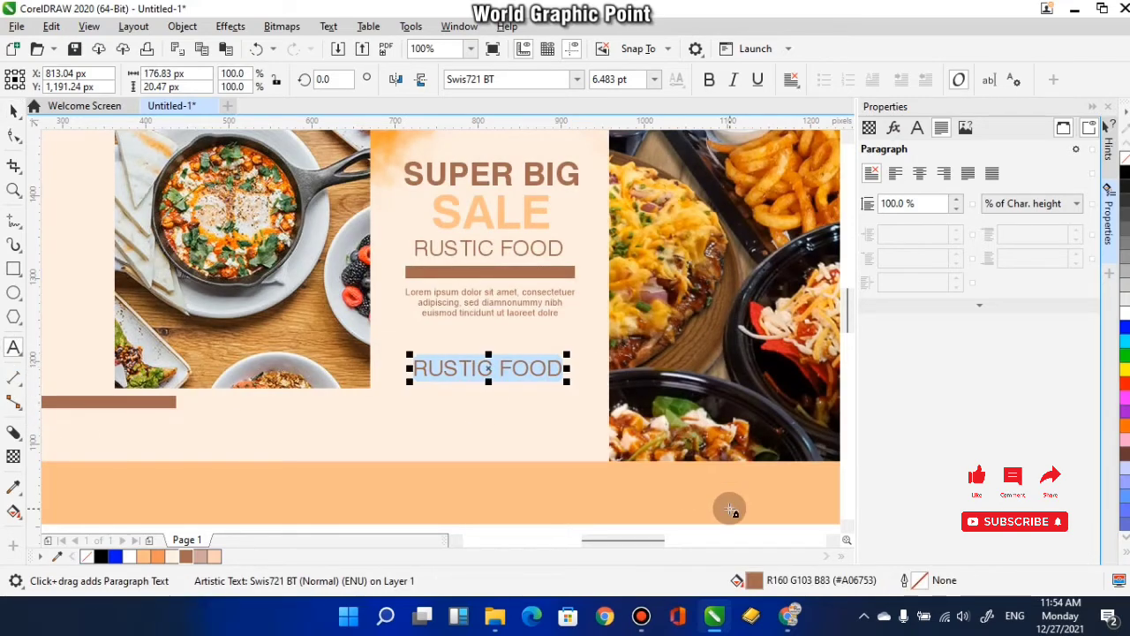
pyautogui.write('WEEKEND DISCOUNT')
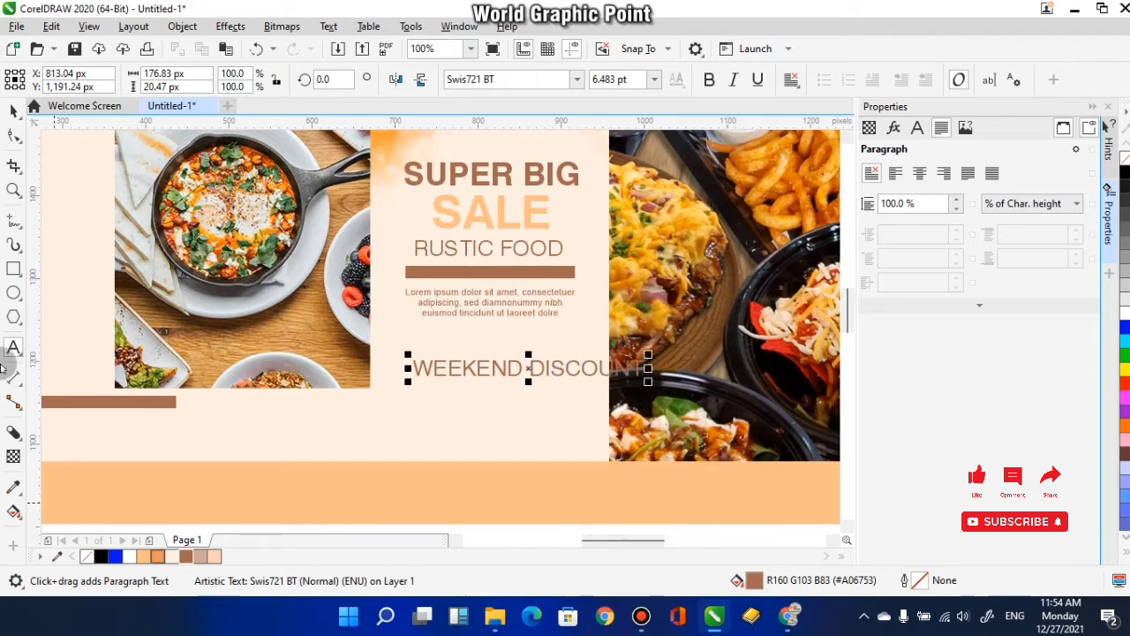
# - Scale WEEKEND DISCOUNT down to fit the cream column and centre it horizontally with the Lorem ipsum text
pyautogui.click(13, 110)
pyautogui.moveTo(647, 351); pyautogui.dragTo(538, 360)
pyautogui.keyDown('shift'); pyautogui.click(487, 321); pyautogui.keyUp('shift')
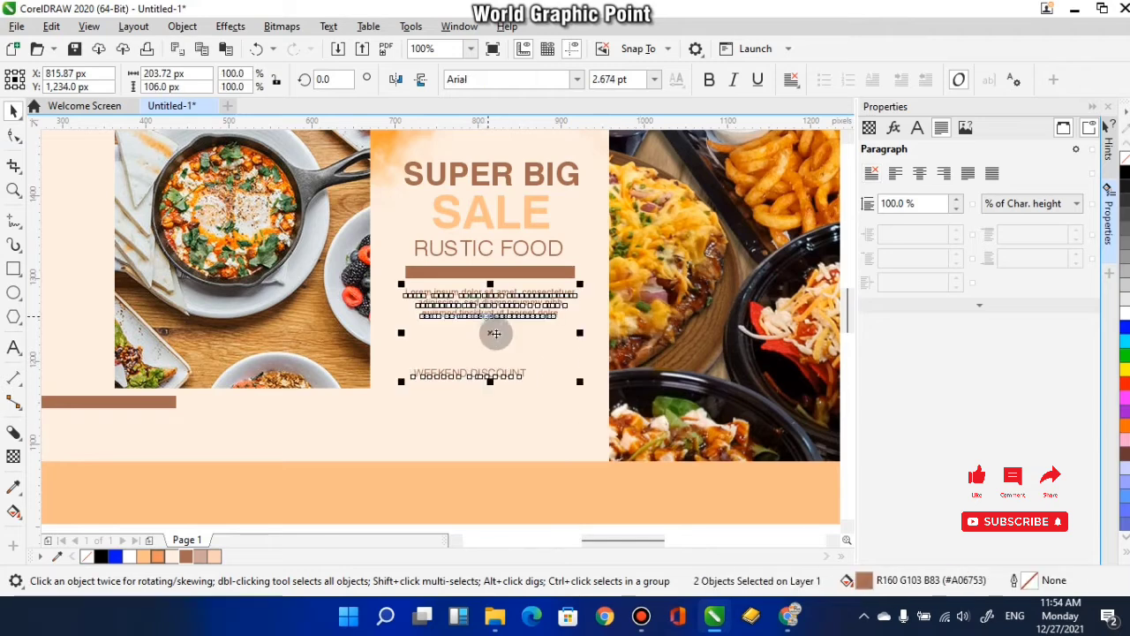
pyautogui.press('c')
pyautogui.click(512, 484)
# - Enlarge WEEKEND DISCOUNT to 3.427 pt and fill it with light orange #FFBD8B
pyautogui.scroll(2, 474, 375)
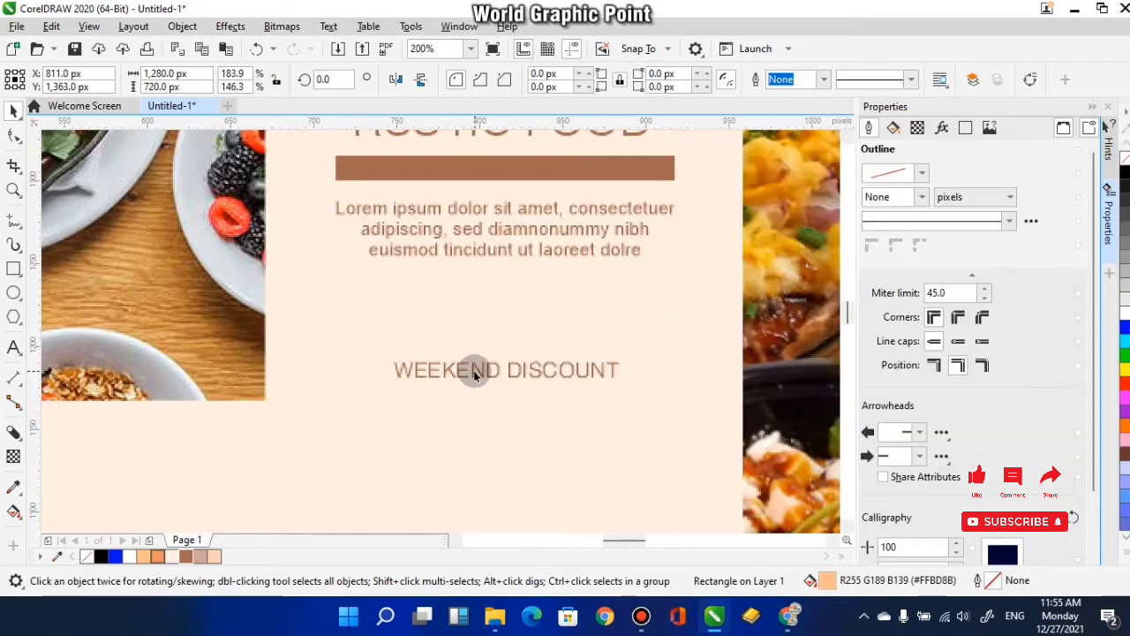
pyautogui.click(474, 376)
pyautogui.moveTo(625, 354); pyautogui.dragTo(637, 343)
pyautogui.click(148, 556)
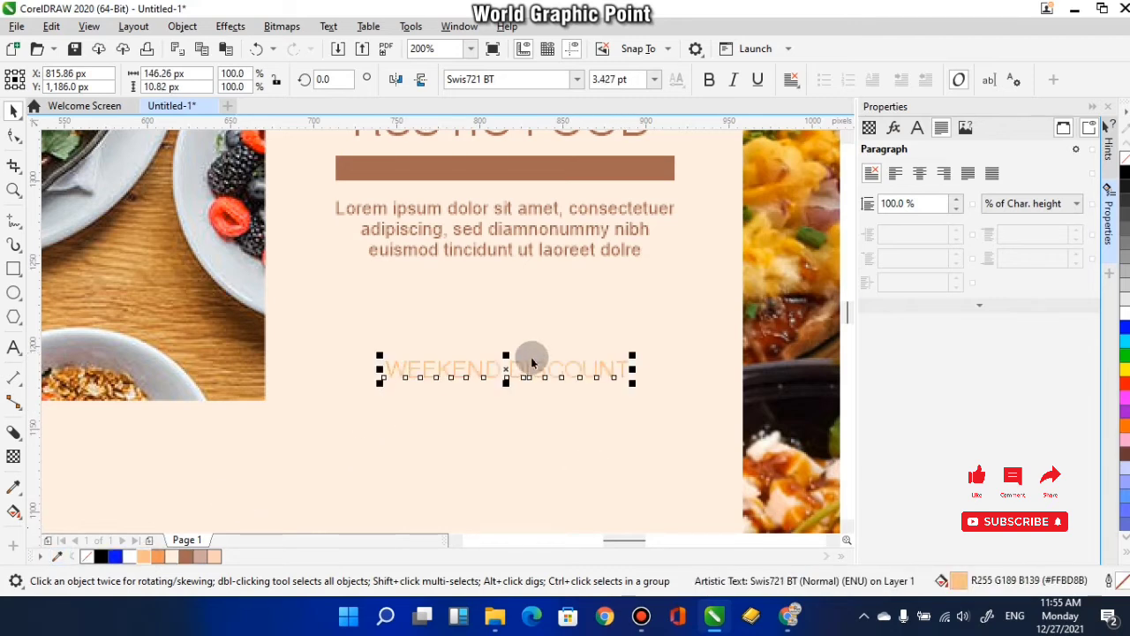
# - Change the font of the WEEKEND DISCOUNT text to Swis721 Cn BT
pyautogui.click(576, 78)
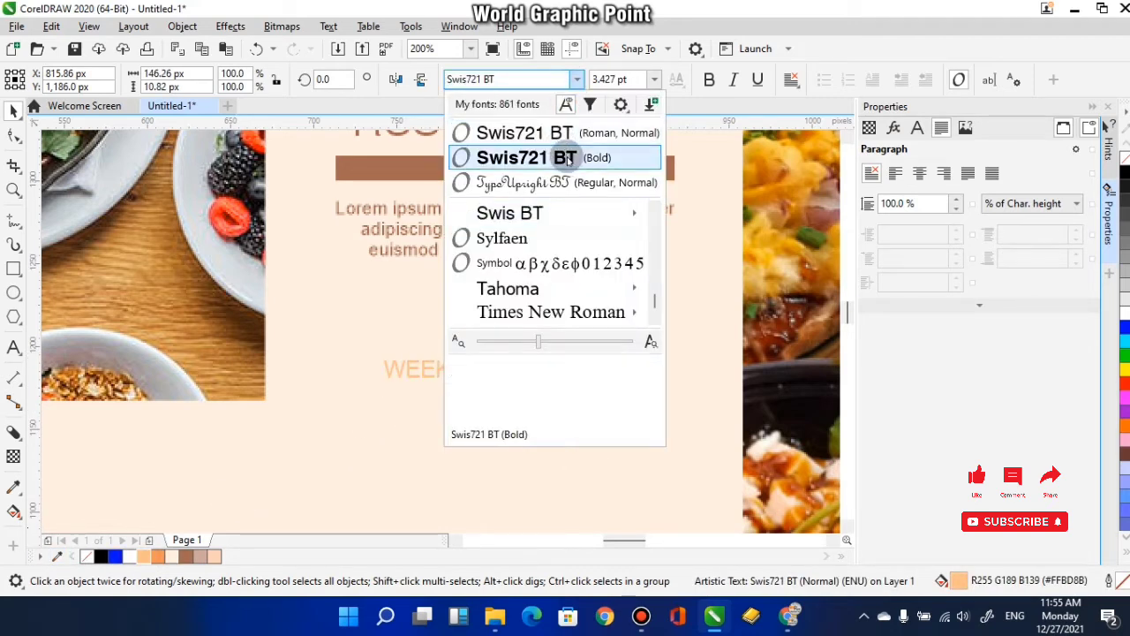
pyautogui.click(578, 213)
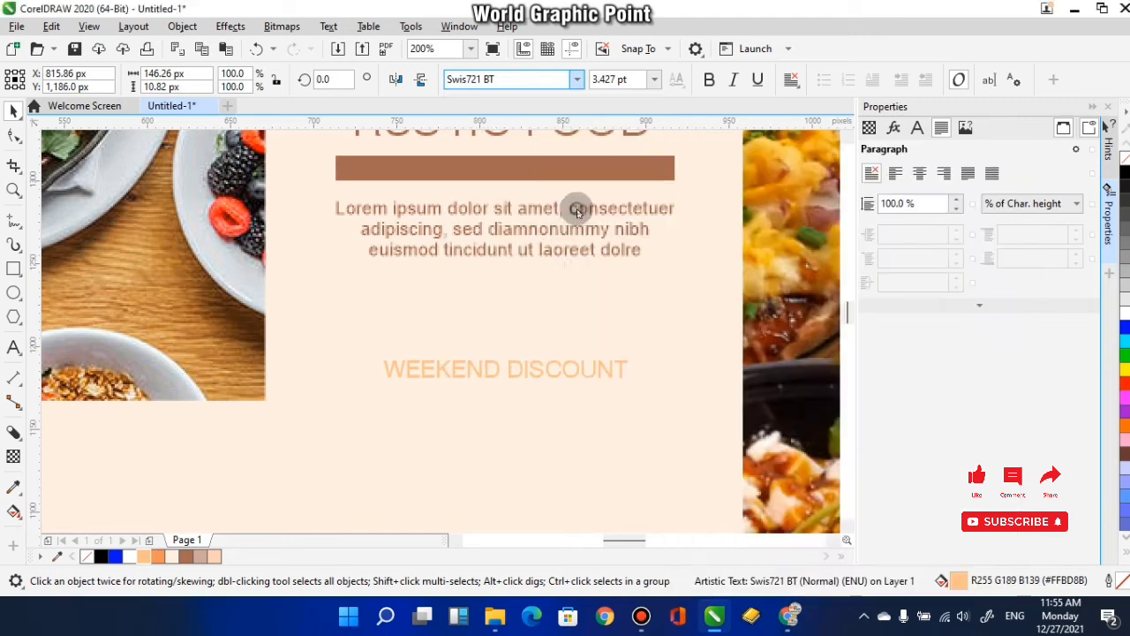
pyautogui.scroll(-2, 572, 403)
pyautogui.click(576, 79)
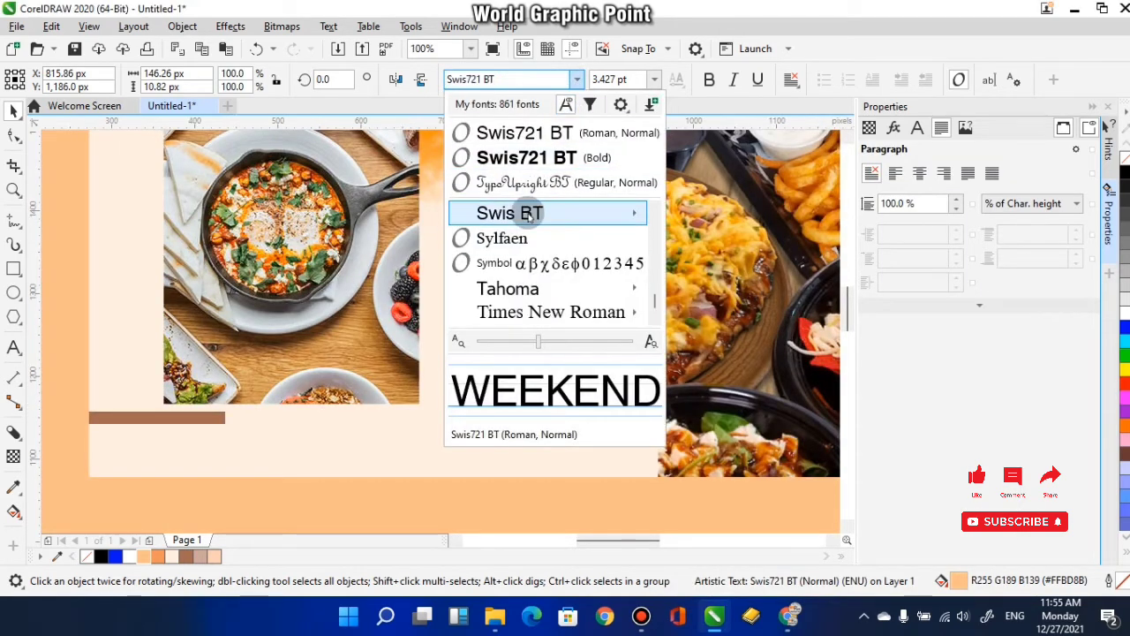
pyautogui.moveTo(526, 212)
pyautogui.click(803, 457)
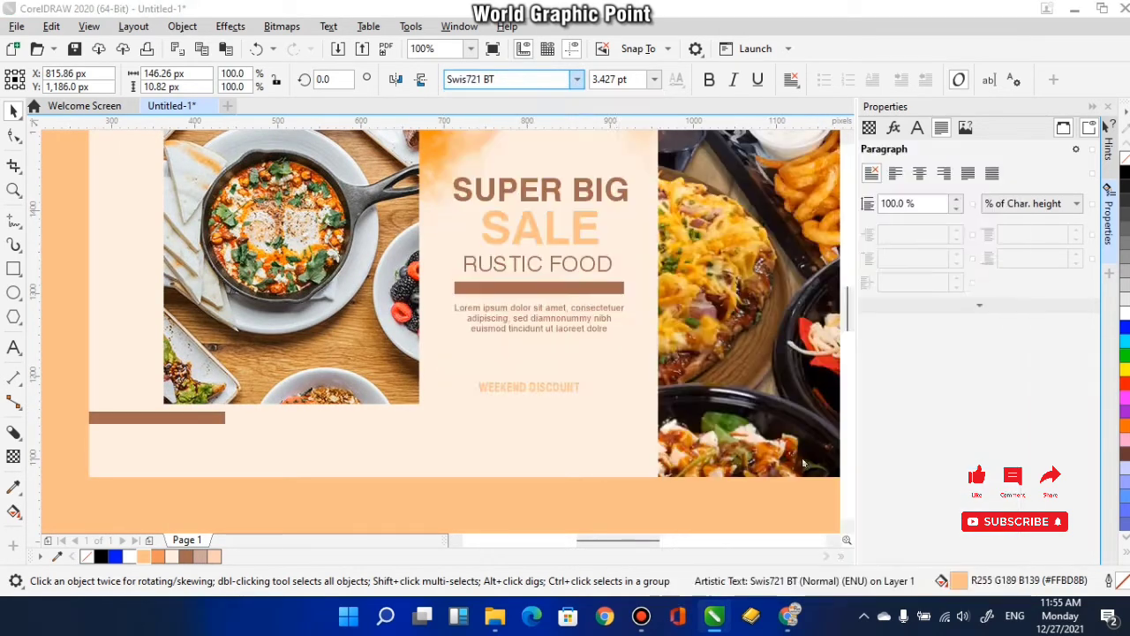
# - Centre WEEKEND DISCOUNT horizontally with the Lorem ipsum text again
pyautogui.keyDown('shift'); pyautogui.click(546, 331); pyautogui.keyUp('shift')
pyautogui.moveTo(551, 405); pyautogui.dragTo(559, 366)
pyautogui.click(553, 520)
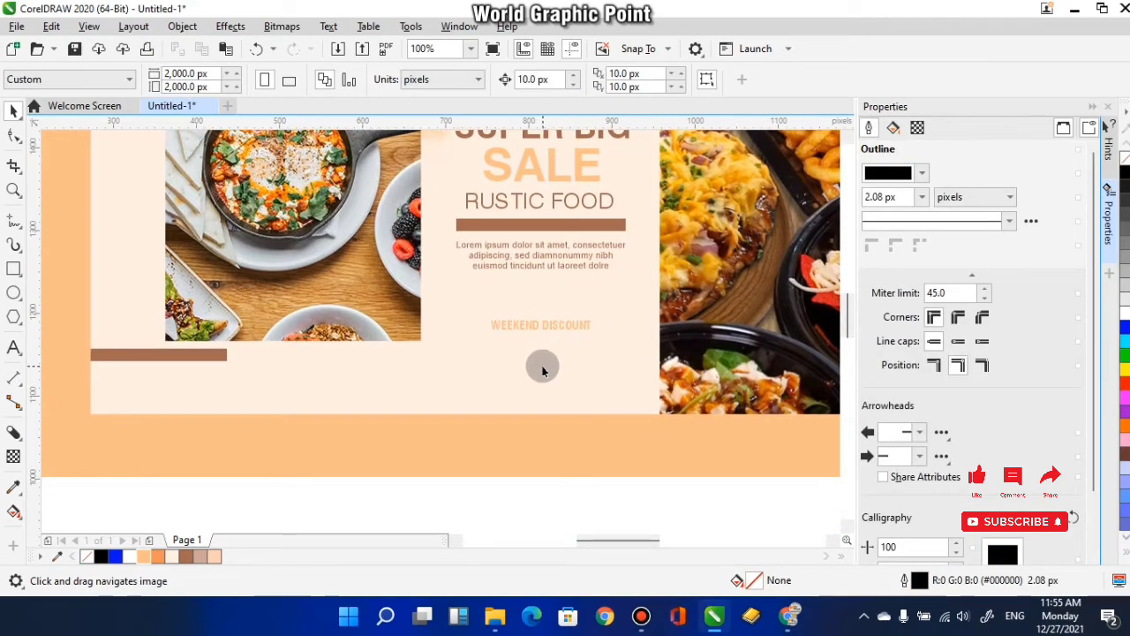
pyautogui.scroll(2, 528, 370)
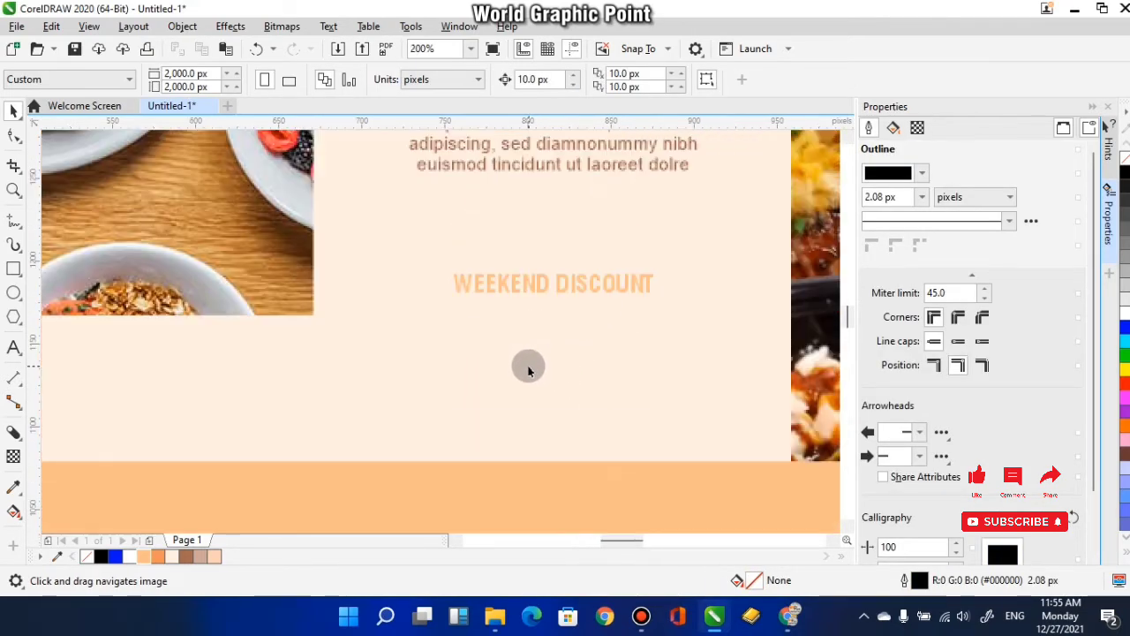
pyautogui.click(13, 347)
pyautogui.click(376, 412)
pyautogui.write('W')
pyautogui.press('Escape')
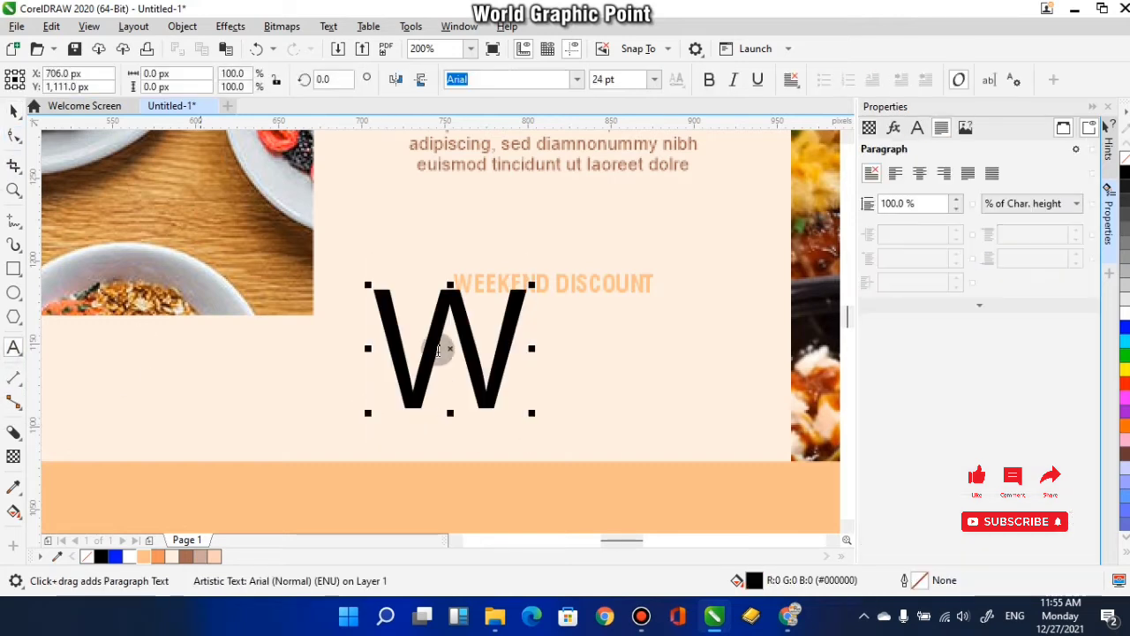
pyautogui.moveTo(536, 281); pyautogui.dragTo(452, 395)
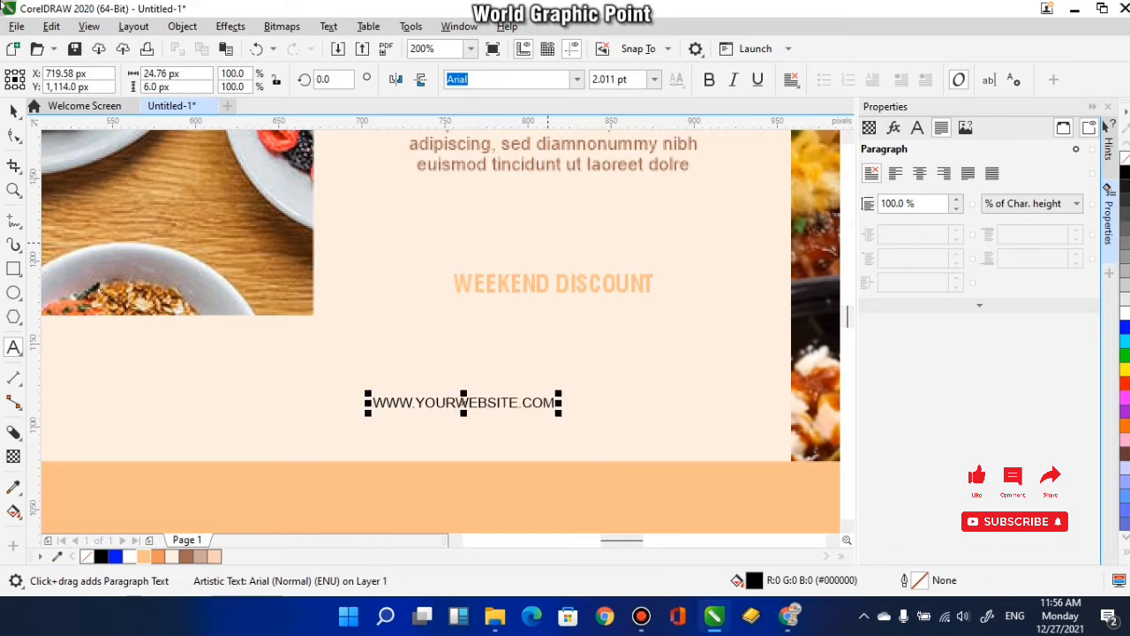
pyautogui.click(14, 137)
pyautogui.moveTo(501, 384); pyautogui.dragTo(491, 393)
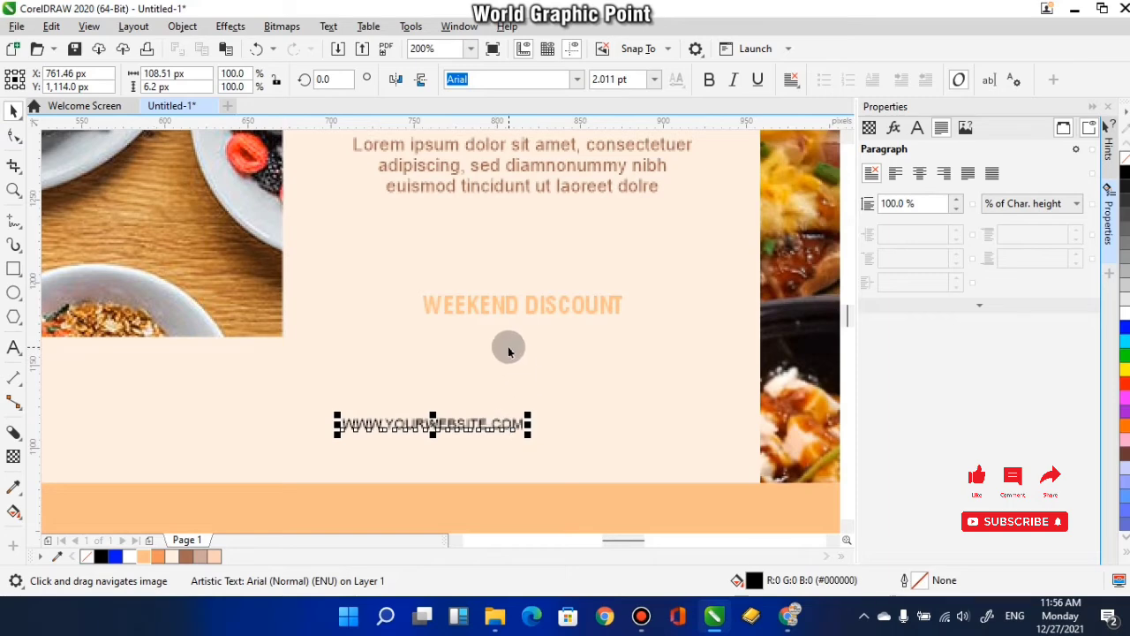
pyautogui.keyDown('shift'); pyautogui.click(485, 315); pyautogui.keyUp('shift')
pyautogui.scroll(-2, 503, 349)
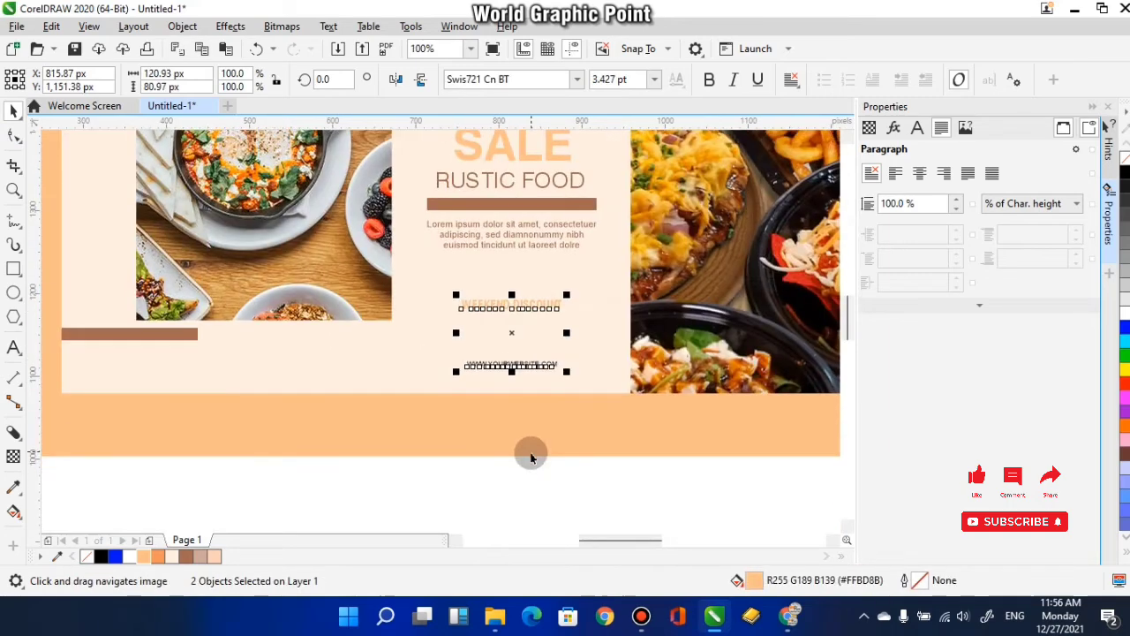
pyautogui.click(488, 470)
# - Start an image import and browse to the CDR > work > logo folder on the DATA (D:) drive
pyautogui.scroll(2, 513, 361)
pyautogui.scroll(-2, 516, 369)
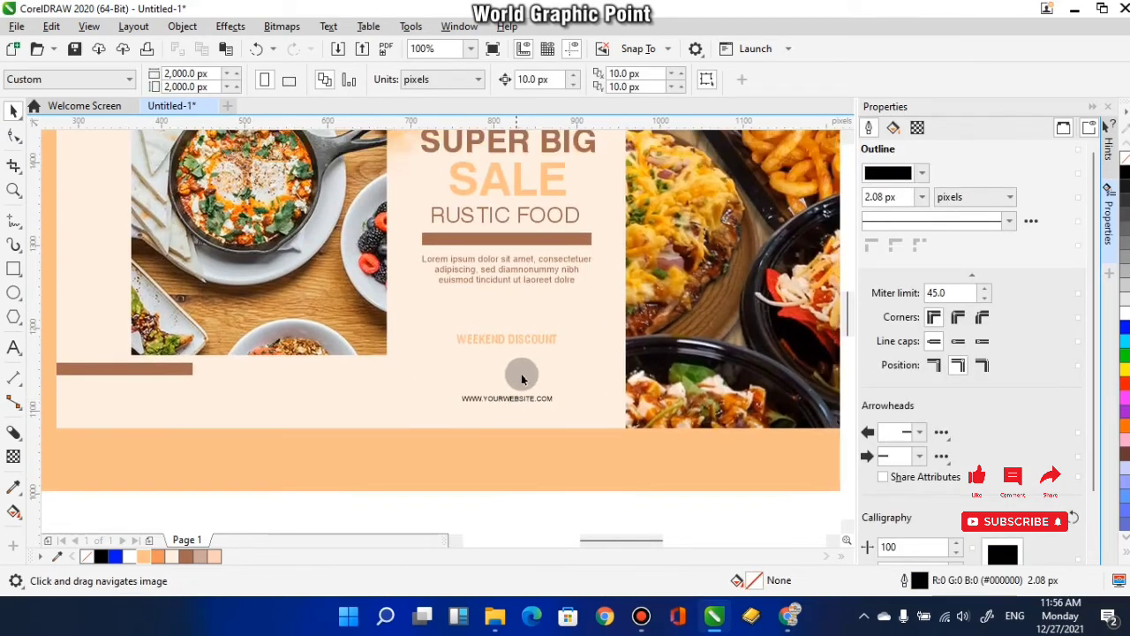
pyautogui.scroll(-2, 530, 371)
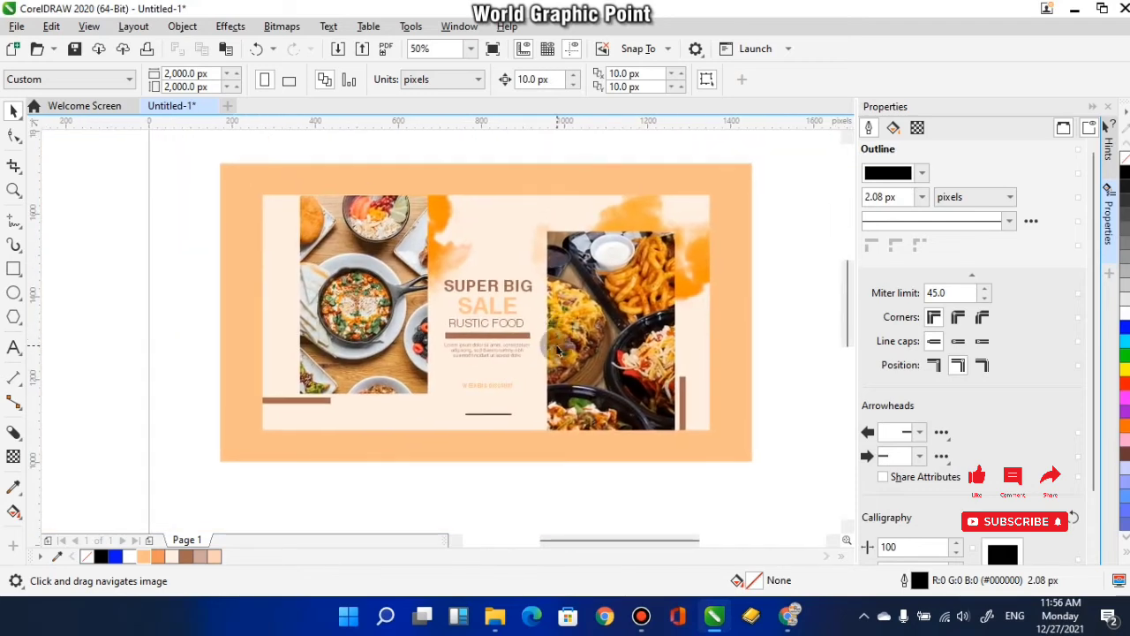
pyautogui.moveTo(561, 384); pyautogui.dragTo(562, 373)
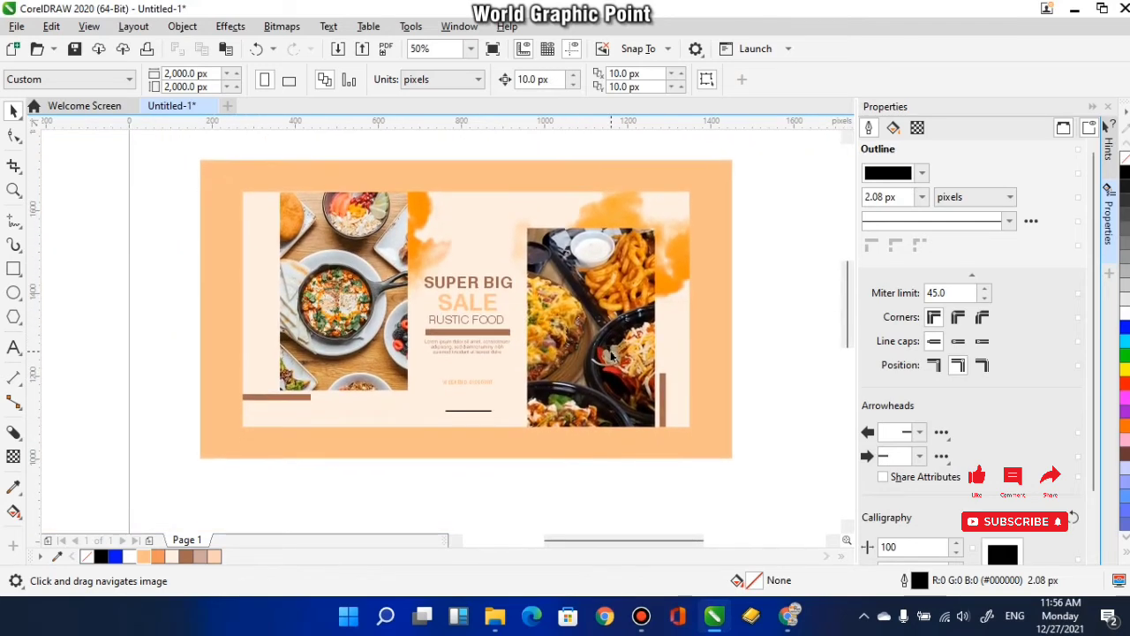
pyautogui.click(338, 50)
pyautogui.scroll(-5, 618, 292)
pyautogui.scroll(-2, 395, 367)
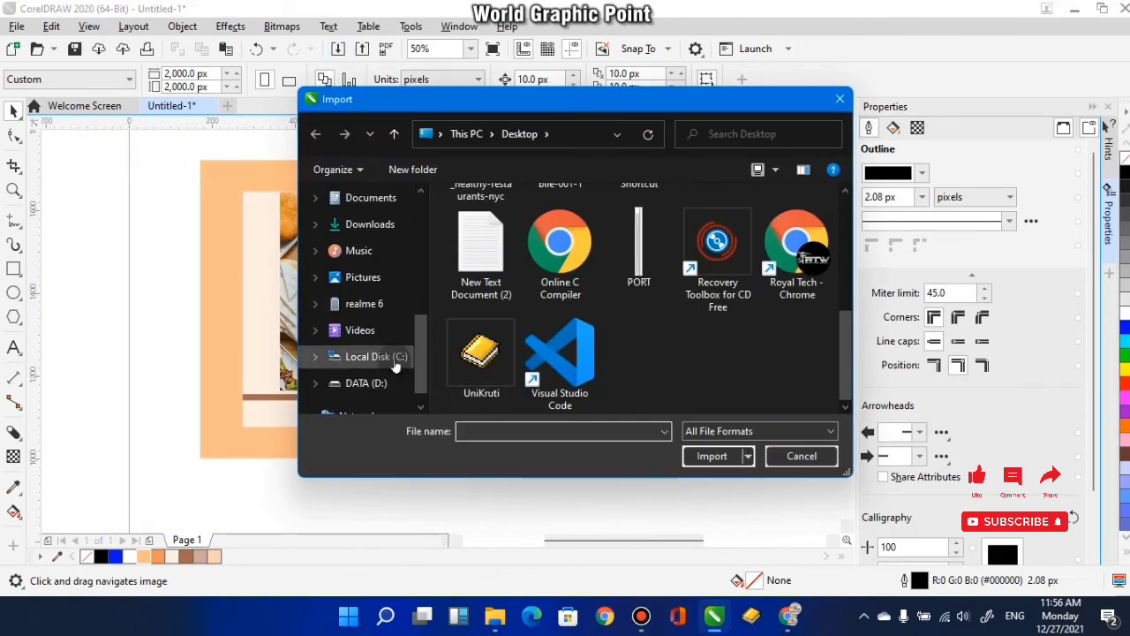
pyautogui.click(371, 382)
pyautogui.scroll(-1, 486, 284)
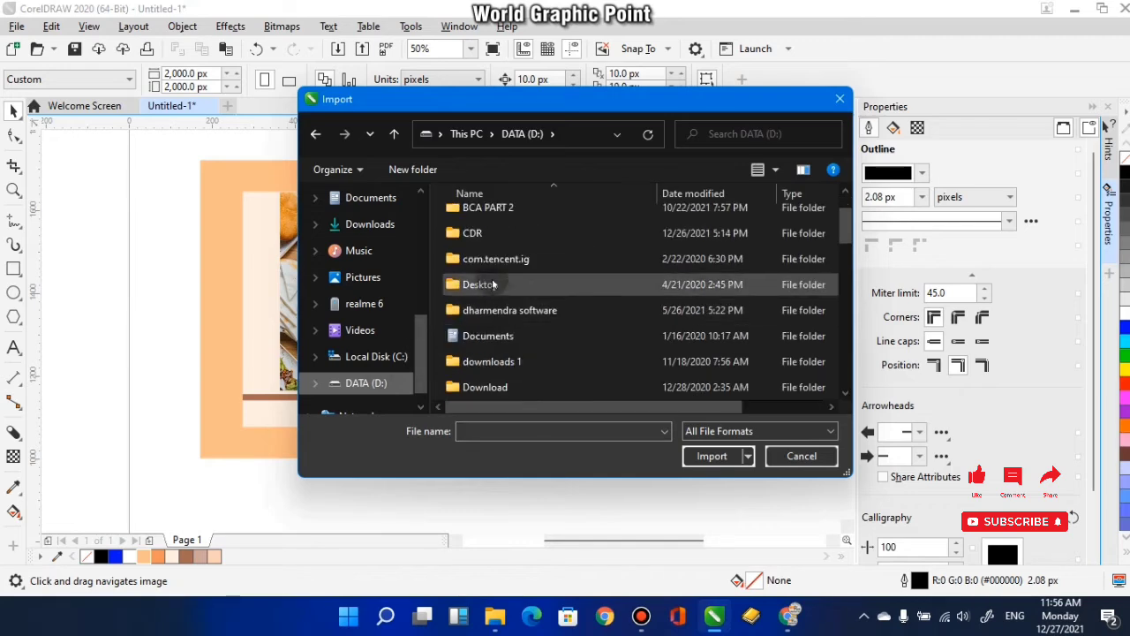
pyautogui.doubleClick(517, 232)
pyautogui.doubleClick(782, 225)
pyautogui.scroll(-1, 497, 273)
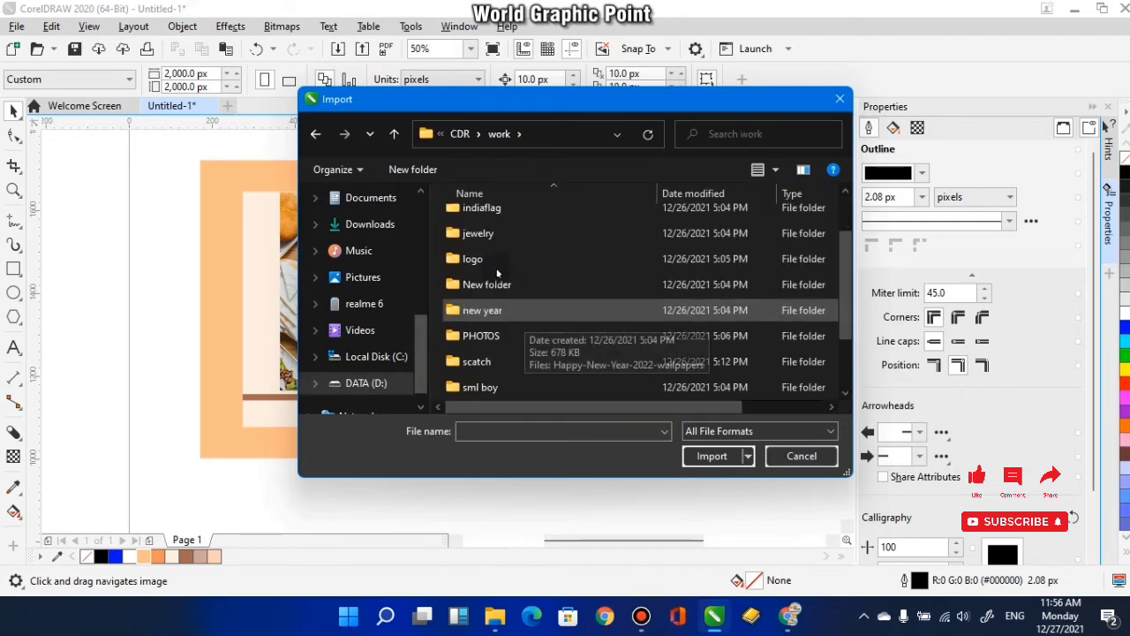
pyautogui.doubleClick(490, 261)
# - Import the Instagram, hand-cursor and WhatsApp PNGs onto the canvas and delete the hand-cursor image
pyautogui.scroll(-1, 501, 347)
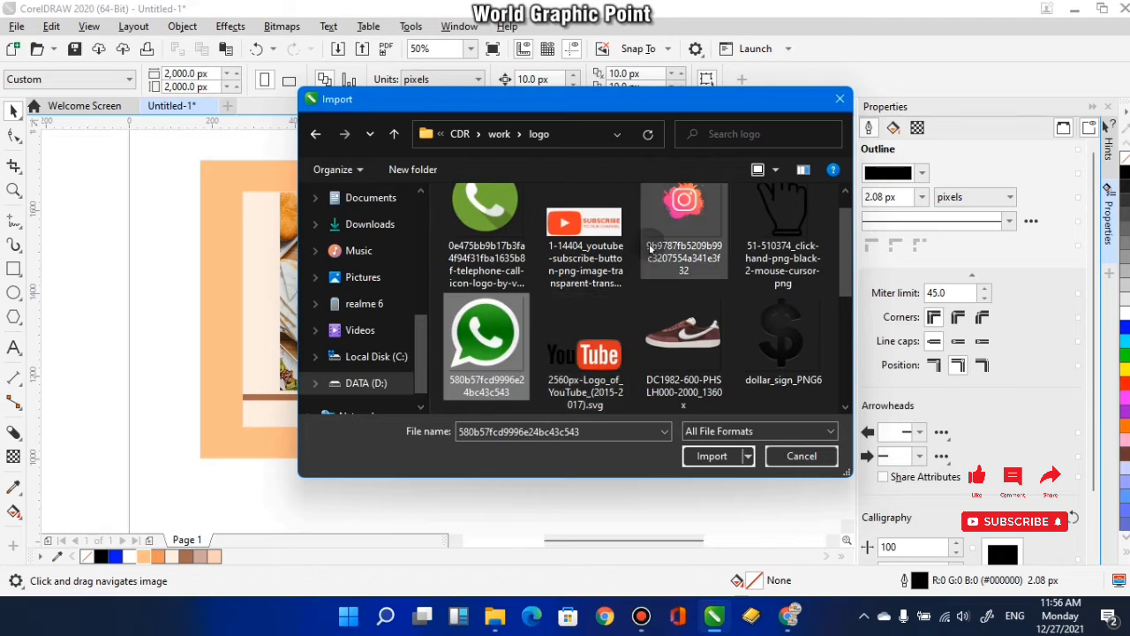
pyautogui.click(684, 231)
pyautogui.click(711, 455)
pyautogui.click(466, 241)
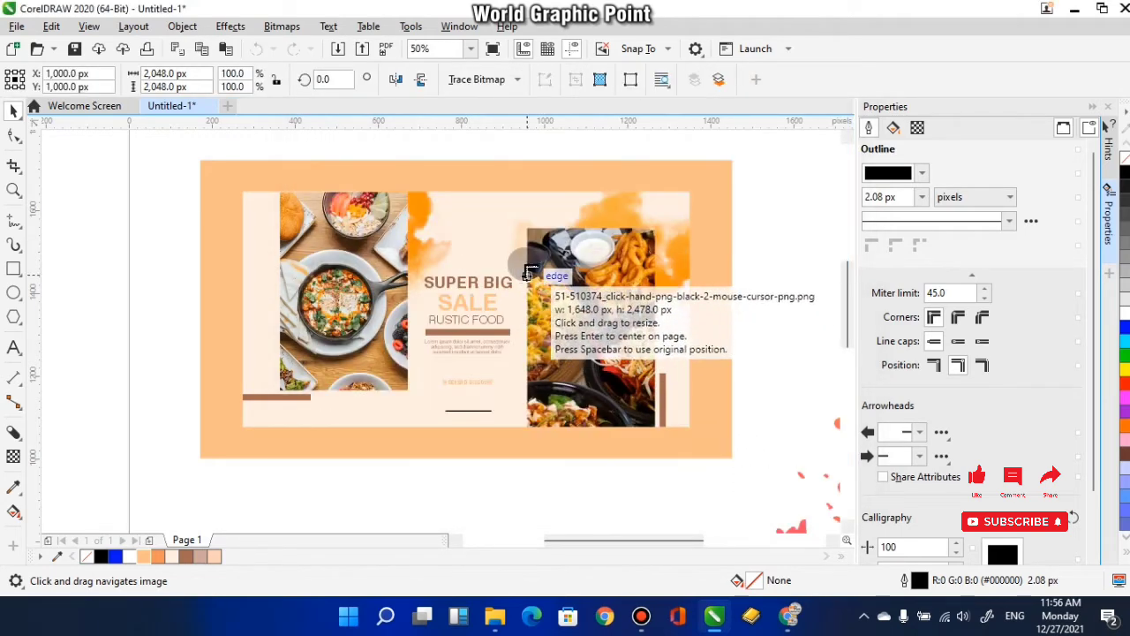
pyautogui.click(524, 265)
pyautogui.scroll(-2, 537, 304)
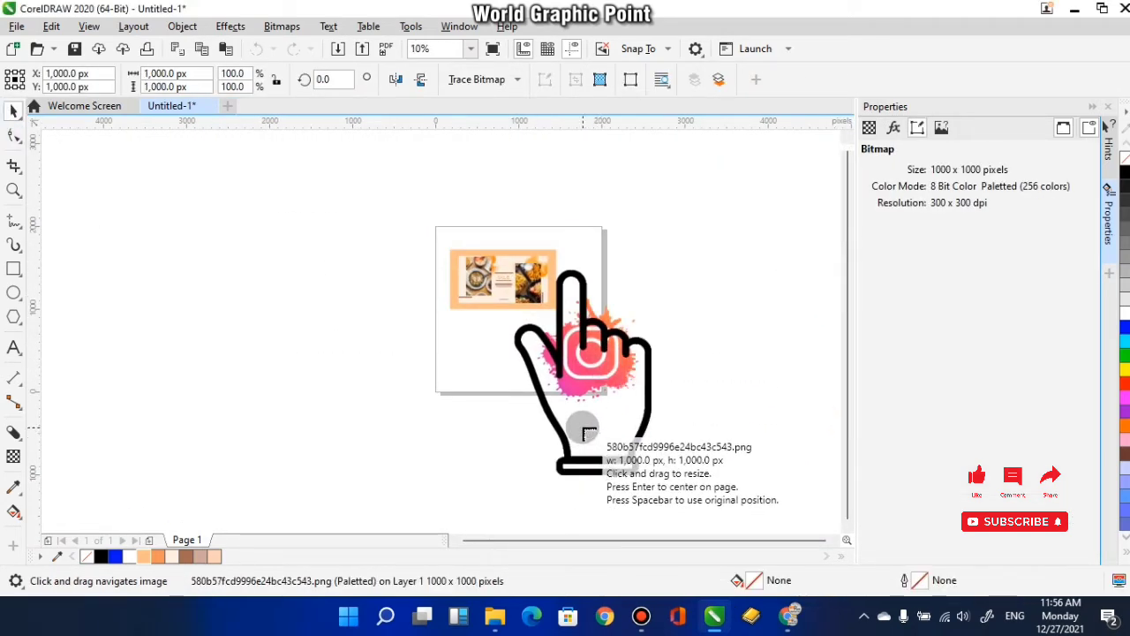
pyautogui.click(355, 319)
pyautogui.click(621, 428)
pyautogui.press('Delete')
# - Scale the Instagram icon down to about 210 px in the blank area just below the banner
pyautogui.scroll(1, 584, 356)
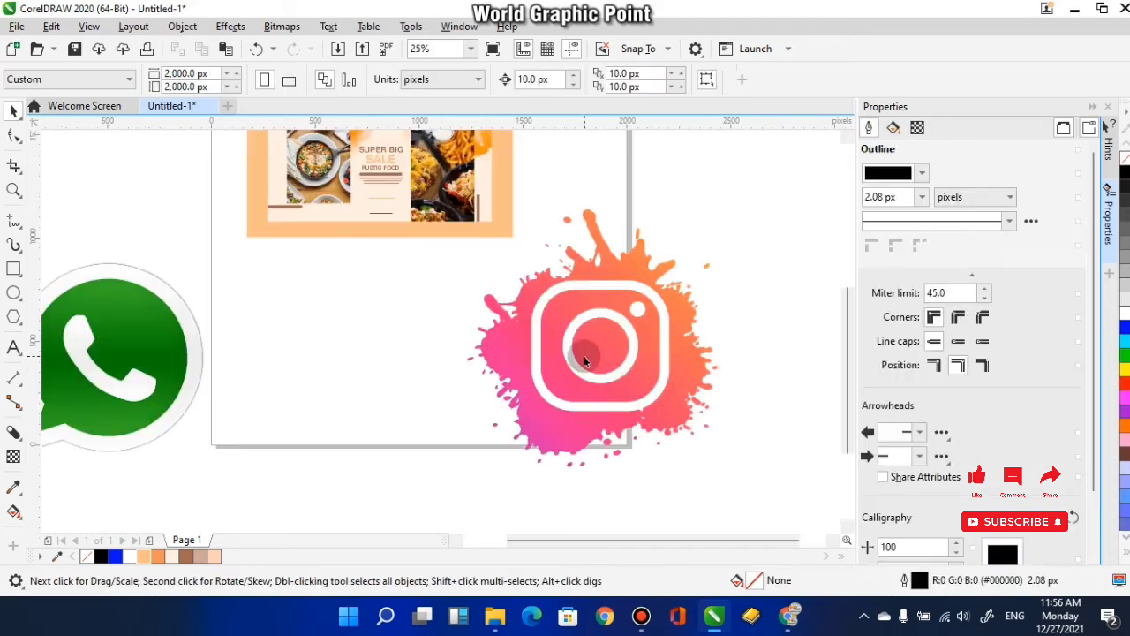
pyautogui.click(587, 354)
pyautogui.scroll(1, 588, 353)
pyautogui.scroll(-1, 586, 362)
pyautogui.scroll(-1, 701, 383)
pyautogui.moveTo(751, 473); pyautogui.dragTo(587, 303)
pyautogui.scroll(1, 587, 303)
pyautogui.moveTo(563, 395); pyautogui.dragTo(564, 397)
pyautogui.scroll(2, 565, 399)
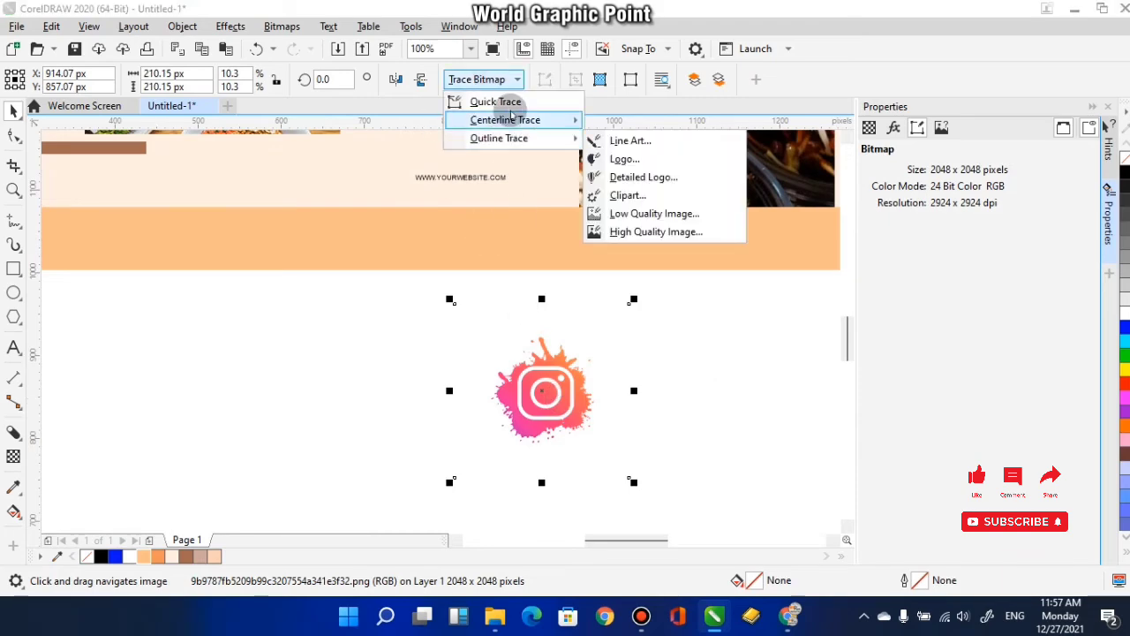
pyautogui.scroll(-1, 619, 442)
pyautogui.click(588, 385)
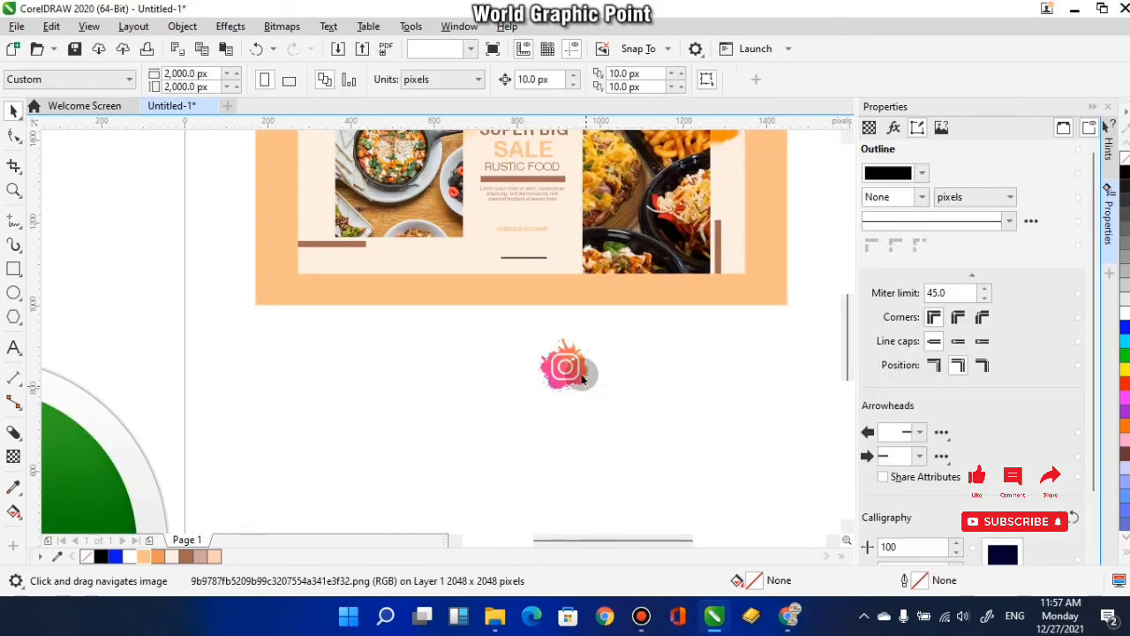
pyautogui.click(581, 371)
pyautogui.moveTo(614, 413); pyautogui.dragTo(564, 364)
# - Move the WhatsApp icon, scaled to 160 px, into the blank area just below the banner
pyautogui.scroll(-2, 537, 389)
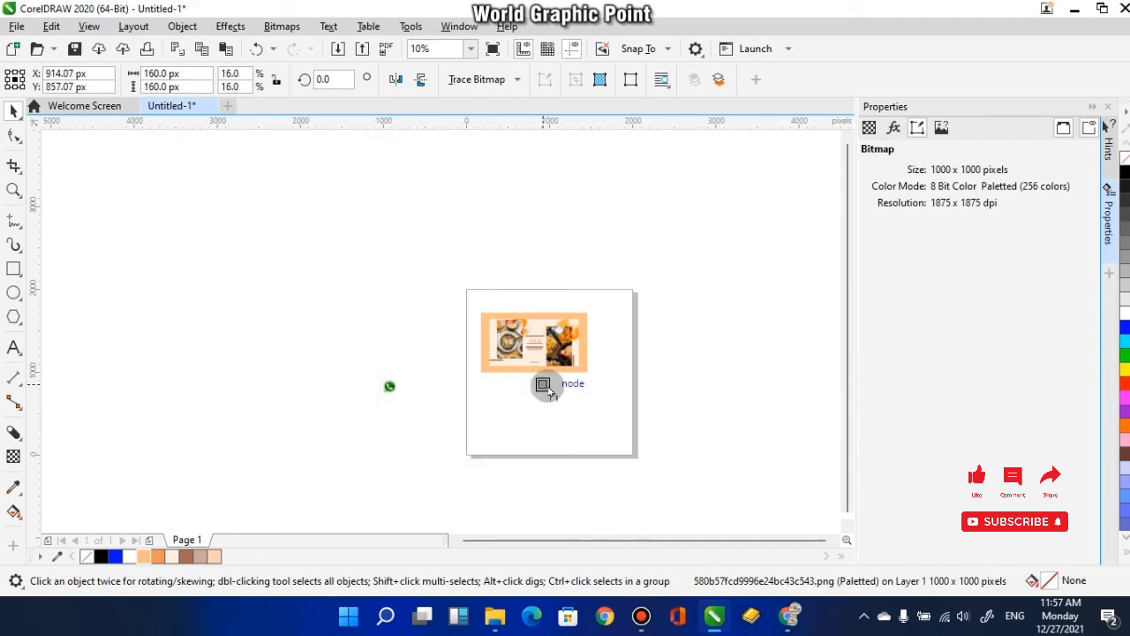
pyautogui.scroll(3, 551, 385)
pyautogui.moveTo(484, 399); pyautogui.dragTo(451, 231)
pyautogui.moveTo(483, 279)
pyautogui.mouseDown()
pyautogui.moveTo(525, 355)
pyautogui.moveTo(489, 282)
pyautogui.moveTo(444, 261)
pyautogui.moveTo(487, 297)
pyautogui.mouseUp()
pyautogui.scroll(1, 465, 283)
pyautogui.scroll(-1, 489, 306)
pyautogui.click(623, 481)
# - Scale the WhatsApp icon down to 13 px and place it beside the Instagram icon above the website text
pyautogui.scroll(-2, 626, 486)
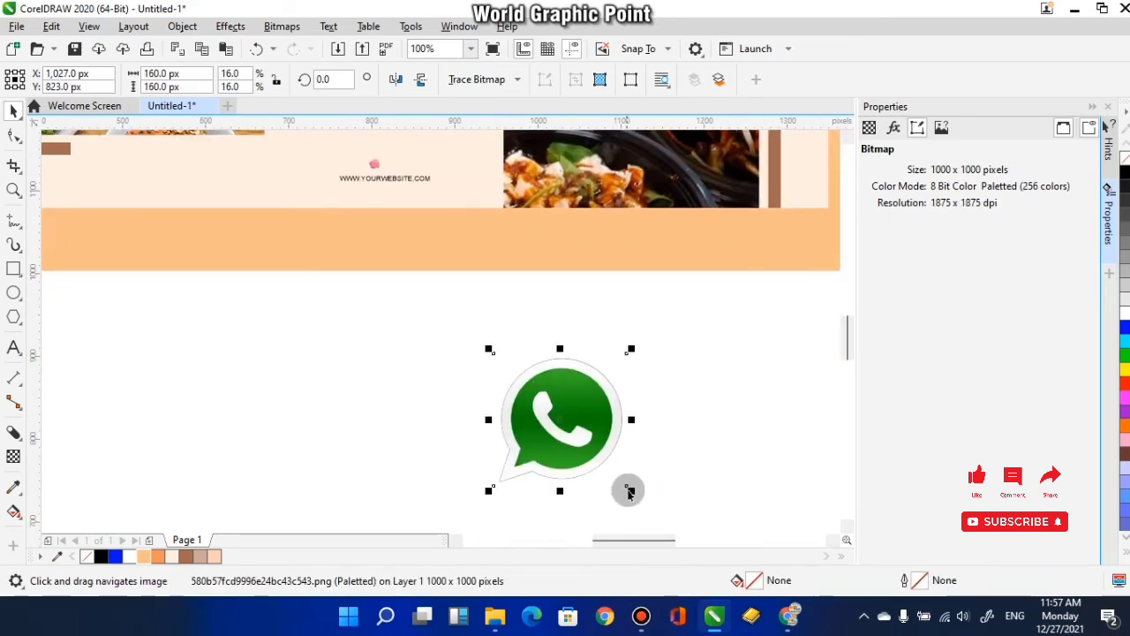
pyautogui.moveTo(576, 436); pyautogui.dragTo(505, 365)
pyautogui.scroll(1, 505, 365)
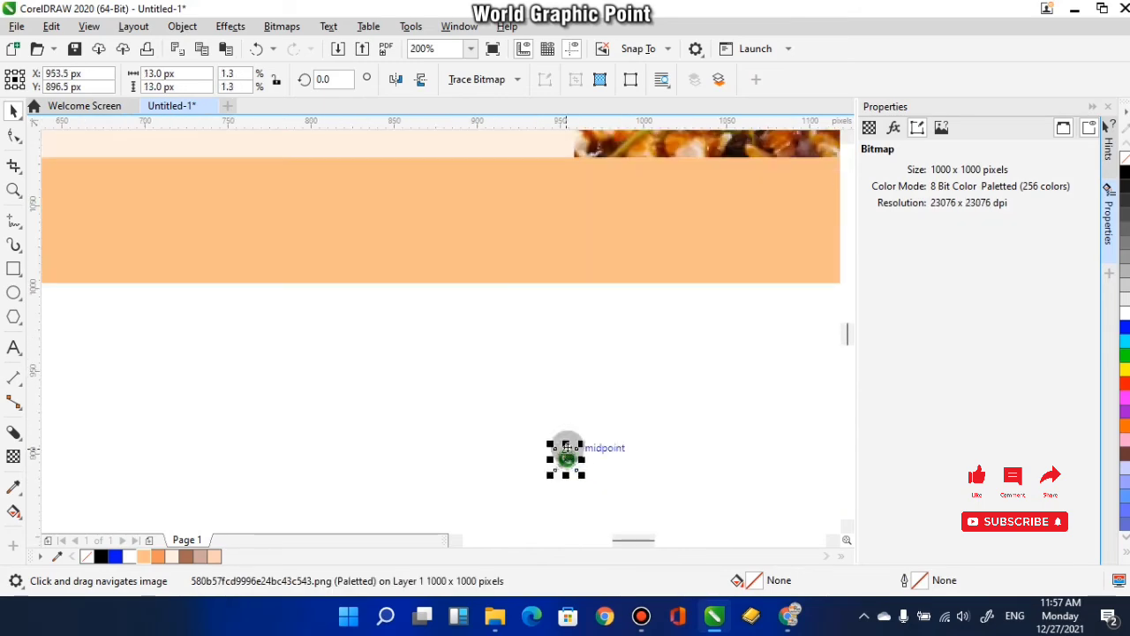
pyautogui.moveTo(413, 178); pyautogui.dragTo(395, 150)
pyautogui.moveTo(414, 238); pyautogui.dragTo(537, 437)
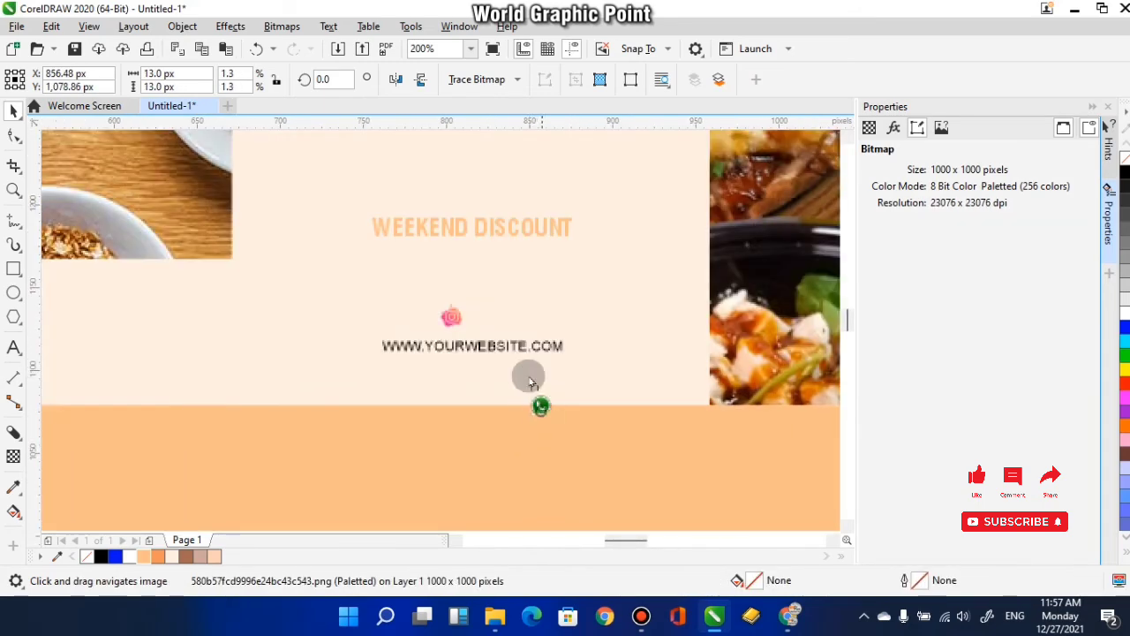
pyautogui.moveTo(530, 382); pyautogui.dragTo(519, 335)
# - Enlarge the Instagram icon to 29 px beside the WhatsApp icon
pyautogui.scroll(1, 519, 336)
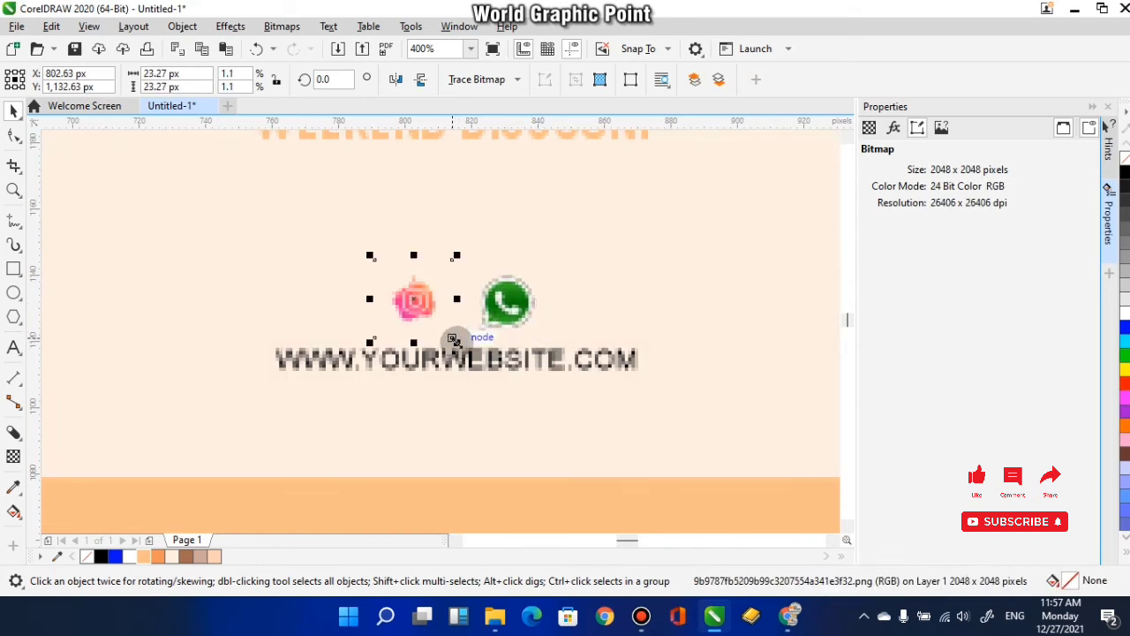
pyautogui.moveTo(454, 340); pyautogui.dragTo(467, 353)
pyautogui.moveTo(468, 256); pyautogui.dragTo(499, 295)
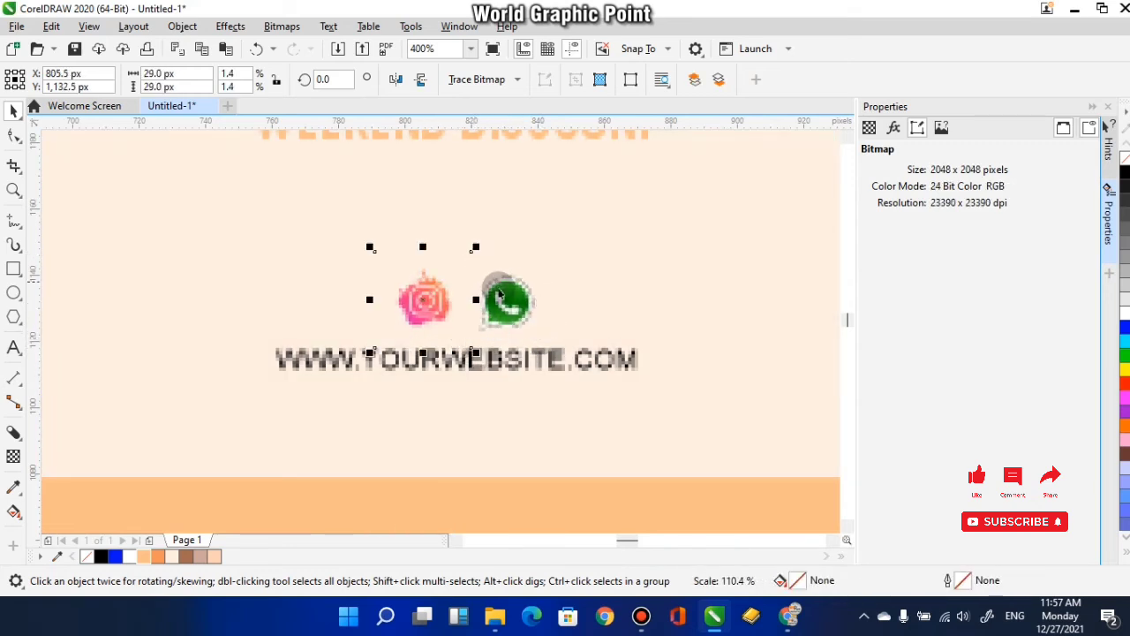
pyautogui.scroll(-2, 486, 334)
pyautogui.moveTo(487, 335); pyautogui.dragTo(489, 345)
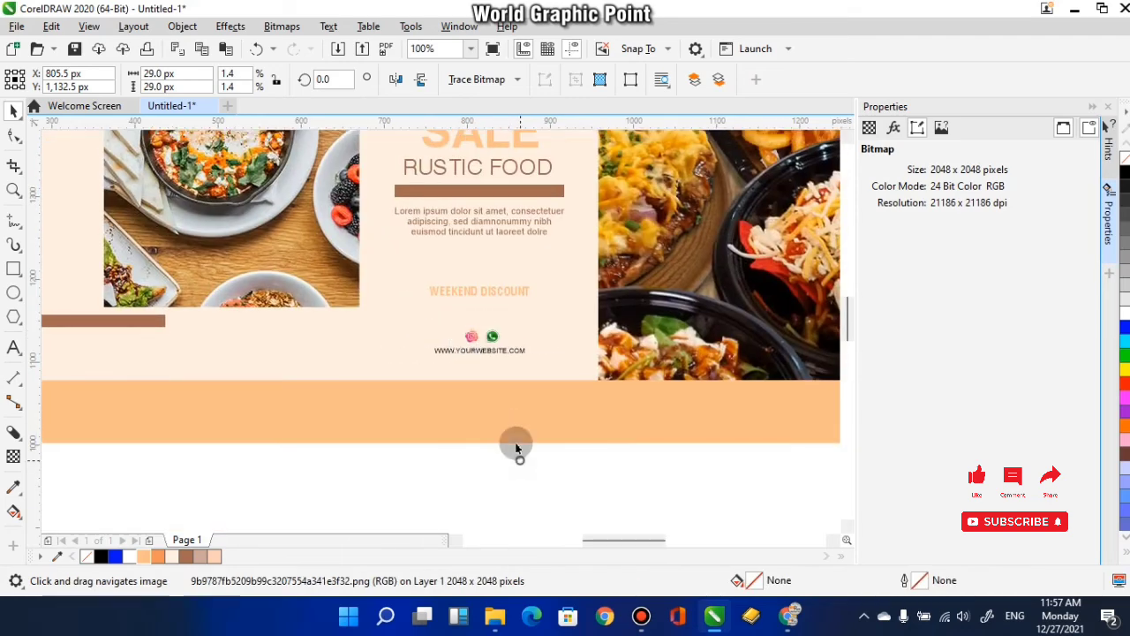
# - Group the Instagram and WhatsApp icons and centre the group horizontally with the website text
pyautogui.scroll(1, 496, 340)
pyautogui.keyDown('shift'); pyautogui.click(496, 340); pyautogui.keyUp('shift')
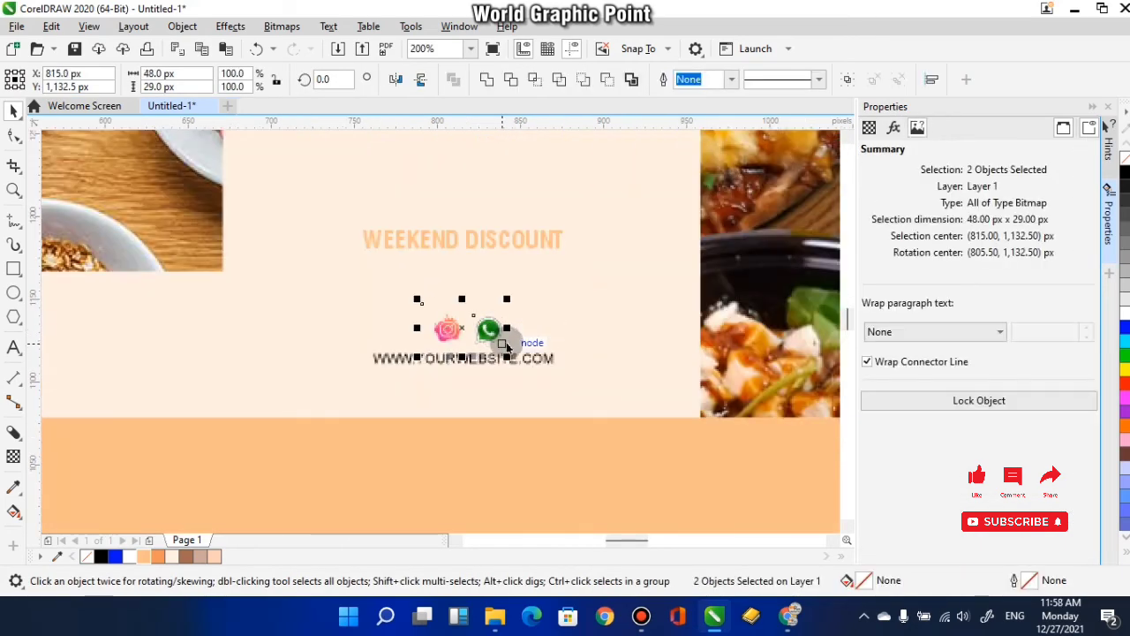
pyautogui.keyDown('shift'); pyautogui.click(403, 358); pyautogui.keyUp('shift')
pyautogui.scroll(-2, 462, 368)
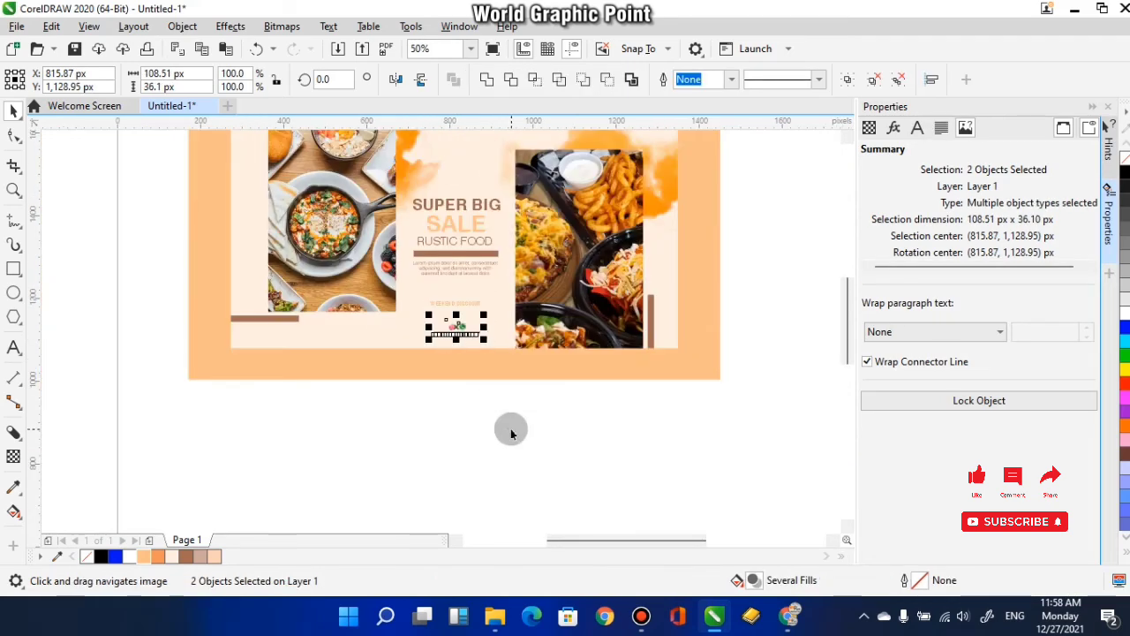
pyautogui.click(555, 424)
# - Export the whole banner as a high-quality JPG at 80% quality, selected objects only, with a file name starting "FOOD BANN"
pyautogui.scroll(1, 557, 431)
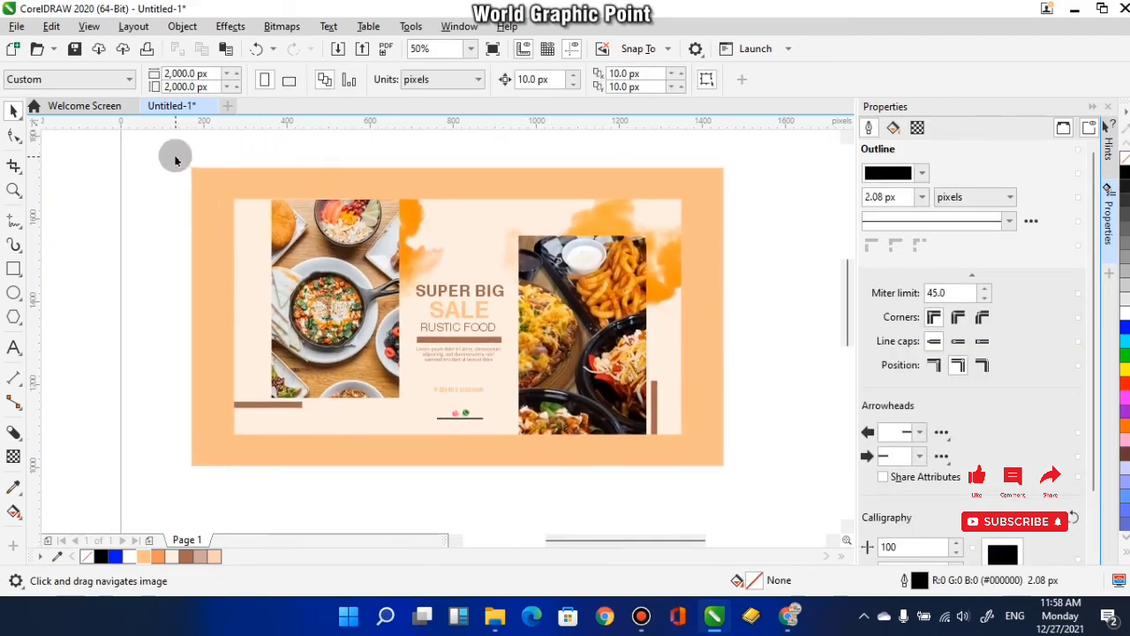
pyautogui.moveTo(716, 470); pyautogui.dragTo(717, 471)
pyautogui.click(16, 26)
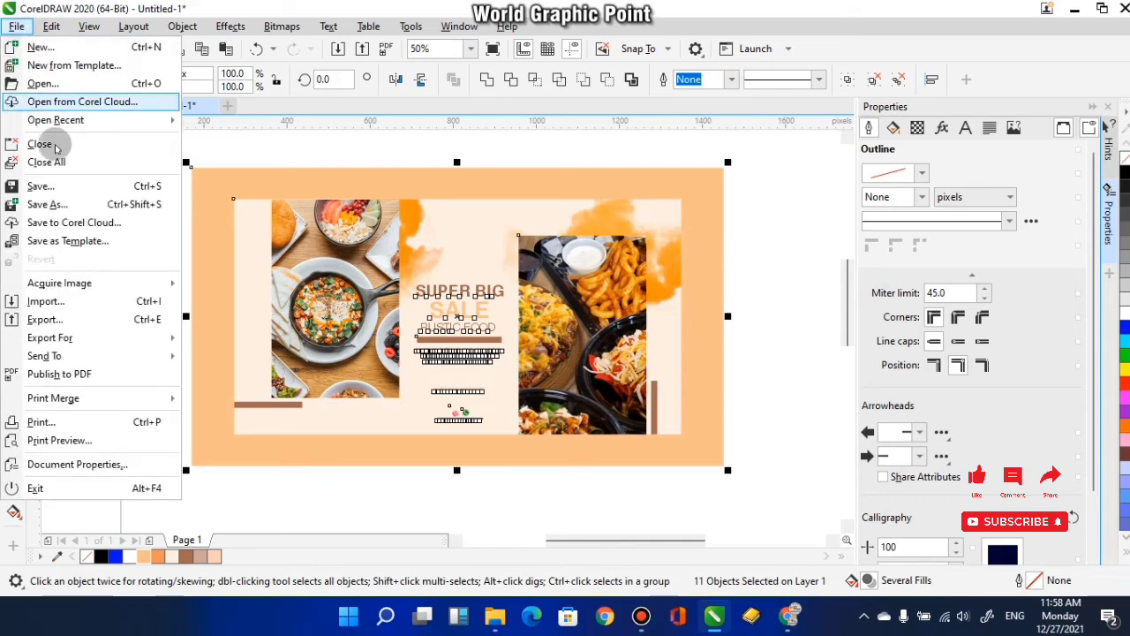
pyautogui.click(44, 320)
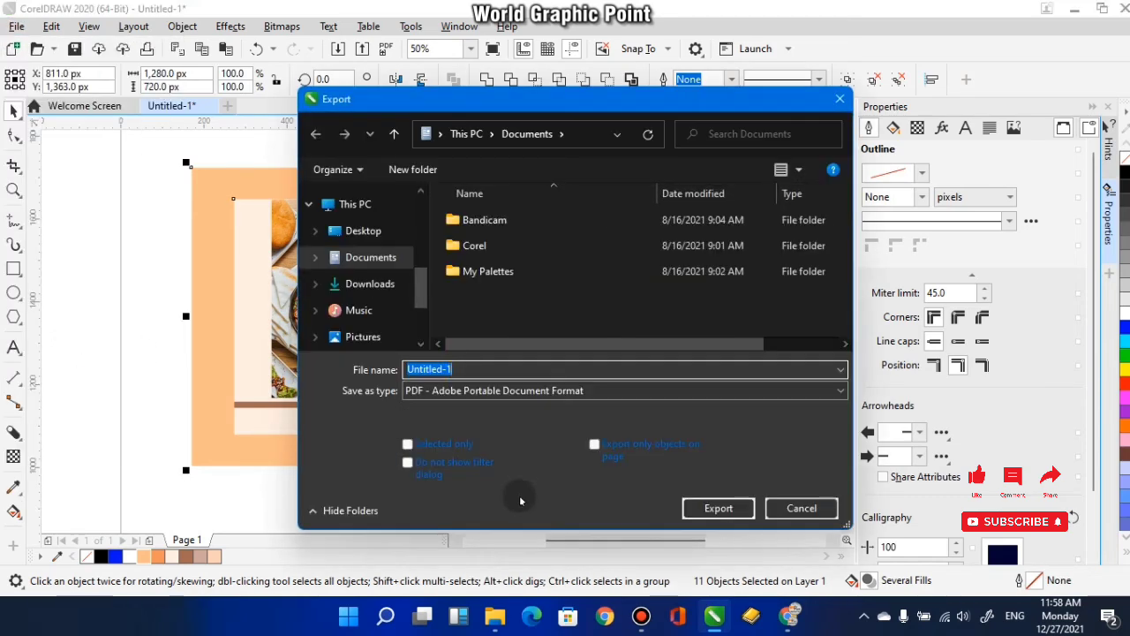
pyautogui.click(480, 397)
pyautogui.click(459, 48)
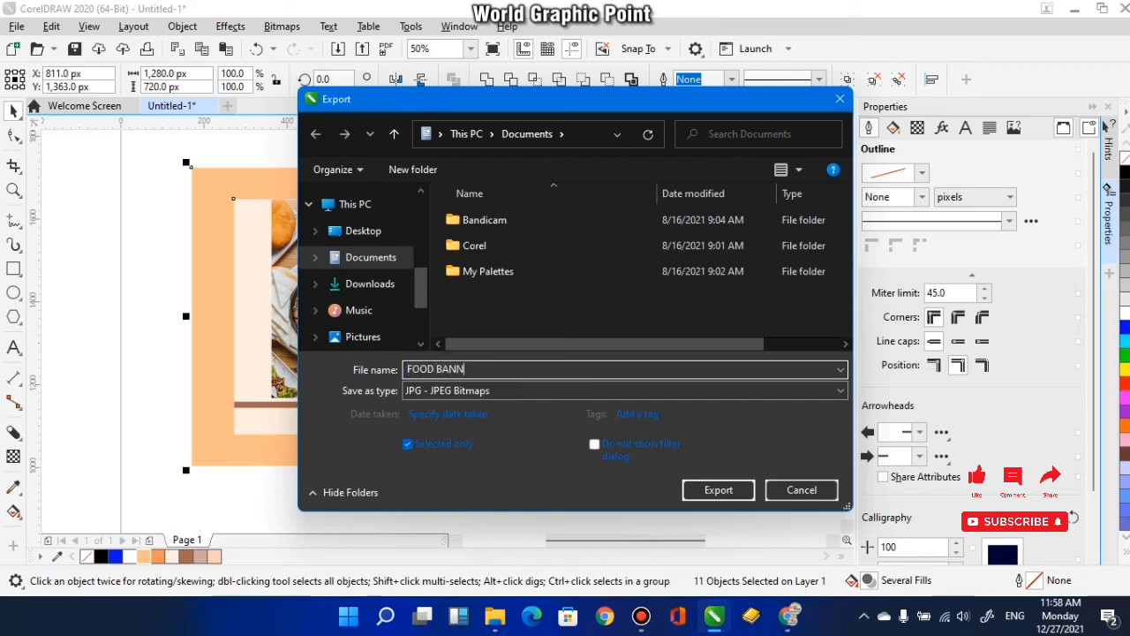
pyautogui.click(727, 489)
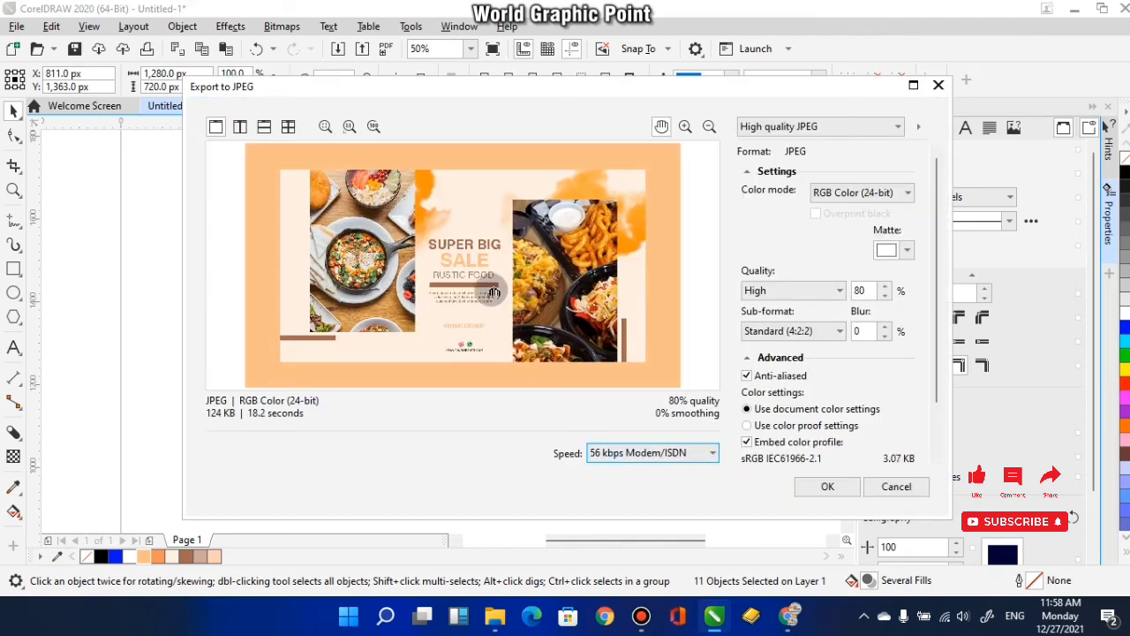
pyautogui.click(827, 487)
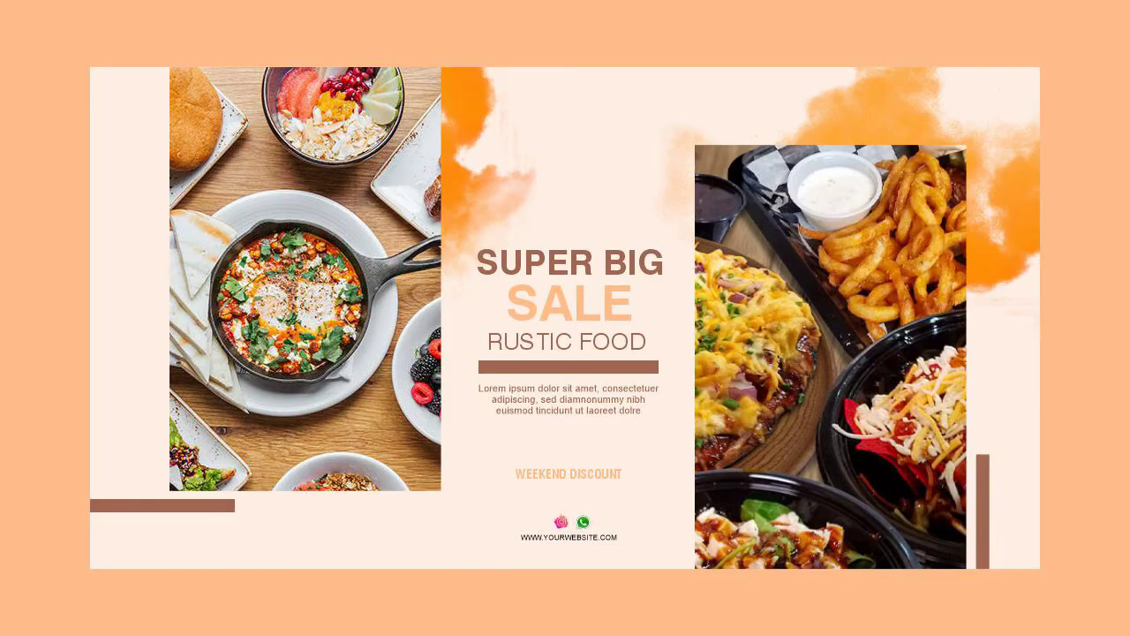